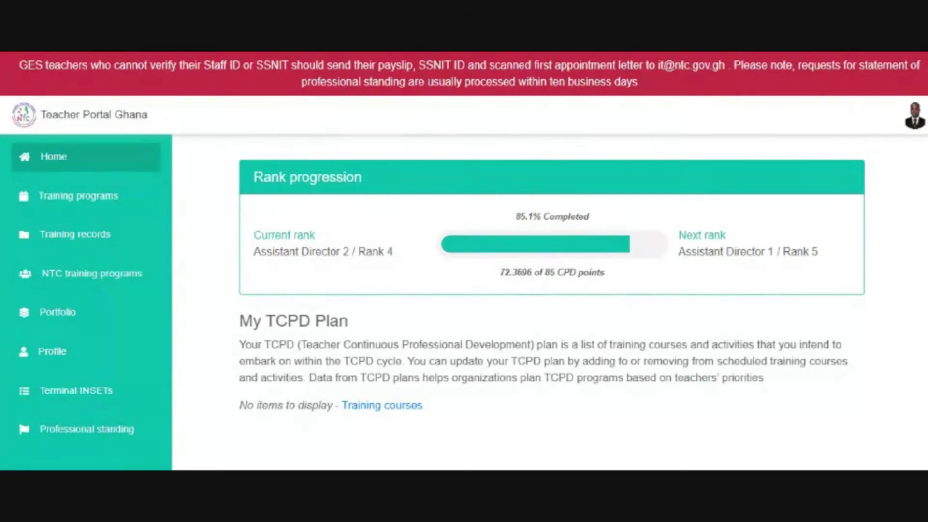
# - Highlight the current license details
pyautogui.scroll(2, 923, 304)
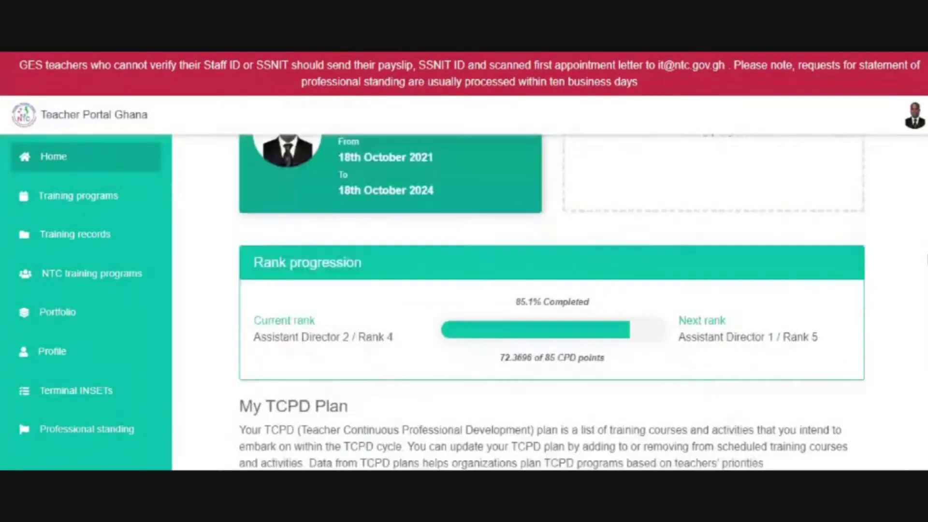
pyautogui.scroll(4, 550, 303)
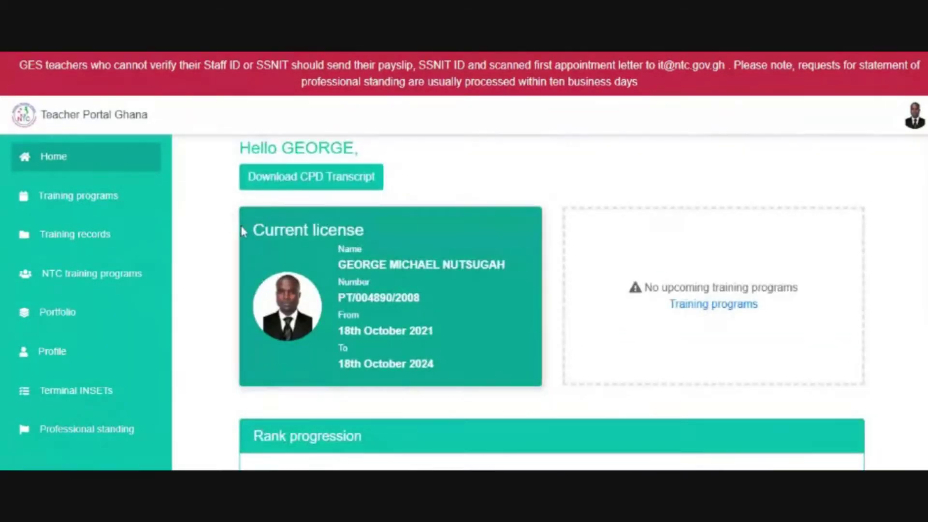
pyautogui.moveTo(242, 231); pyautogui.dragTo(500, 359)
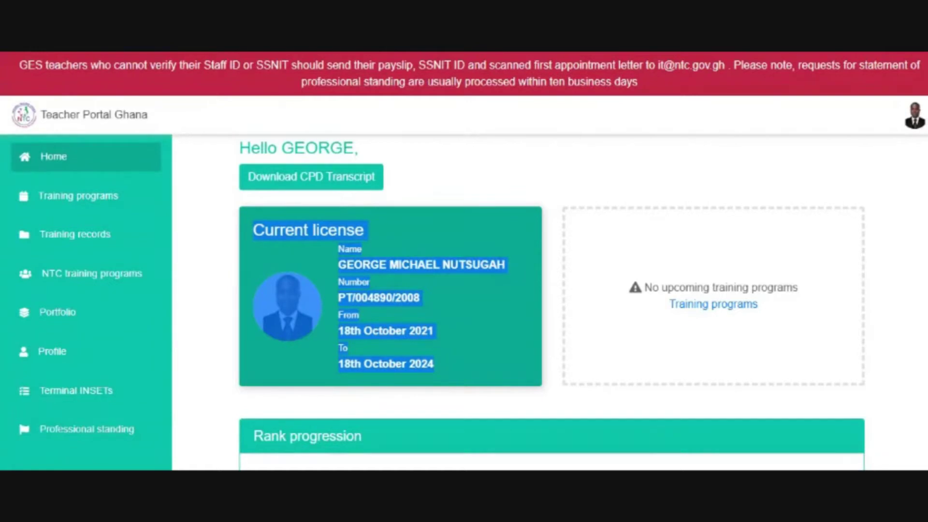
# - Open the GES Lively Minds Program Module 3 - Jan 2023 details from Training programs
pyautogui.scroll(-1, 551, 302)
pyautogui.scroll(1, 551, 301)
pyautogui.scroll(-5, 551, 302)
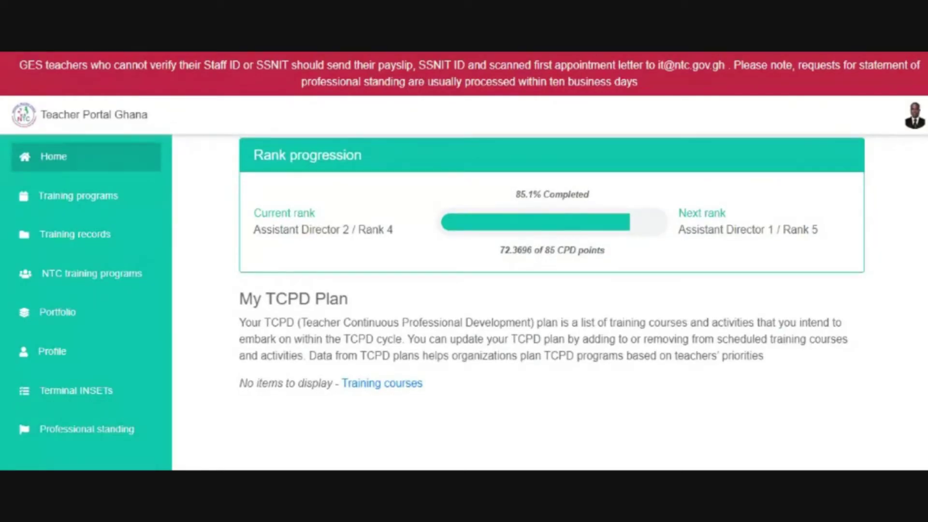
pyautogui.scroll(1, 232, 53)
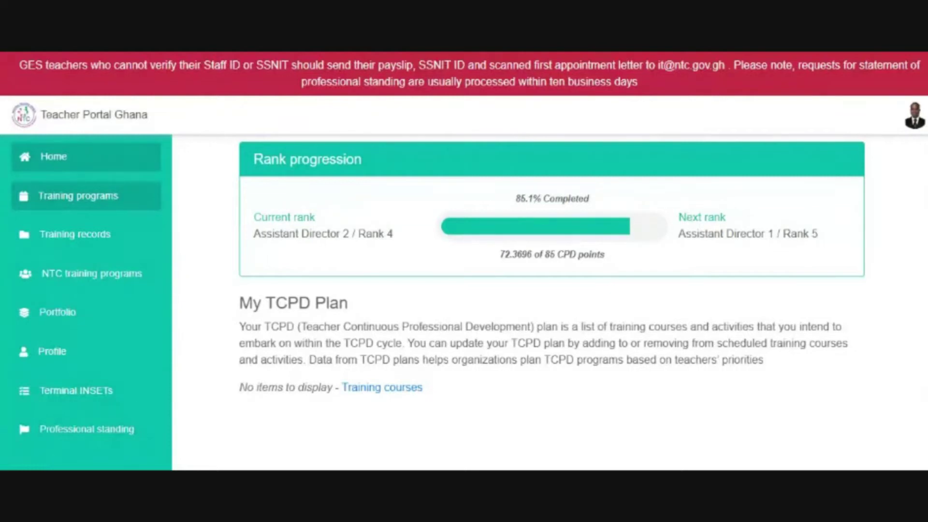
pyautogui.click(69, 198)
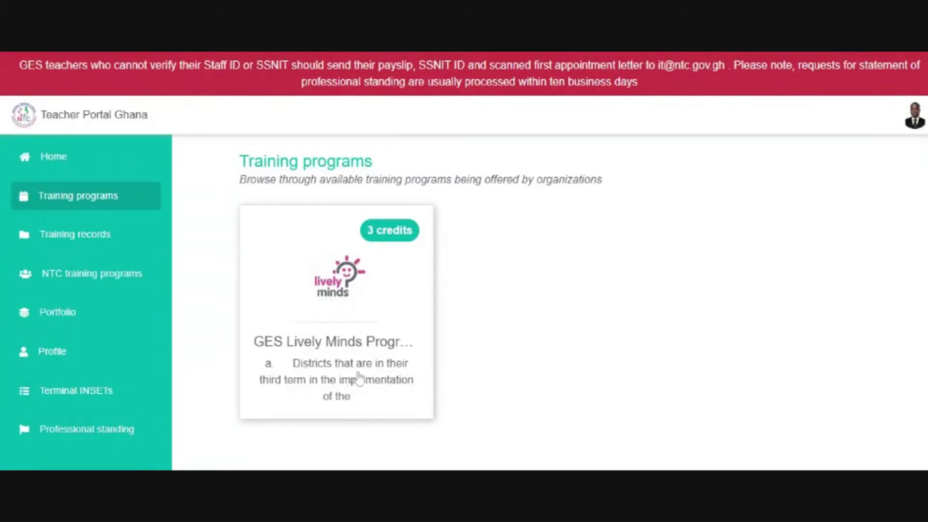
pyautogui.click(400, 237)
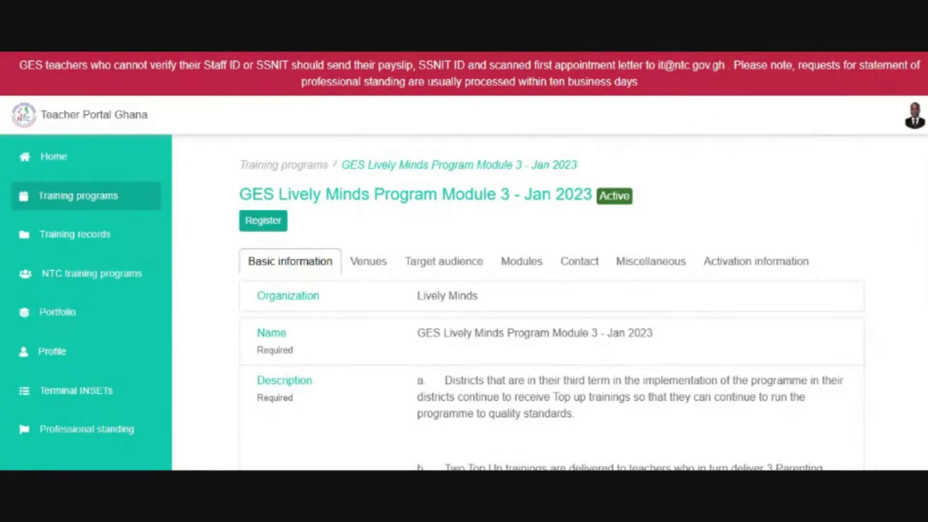
pyautogui.click(262, 225)
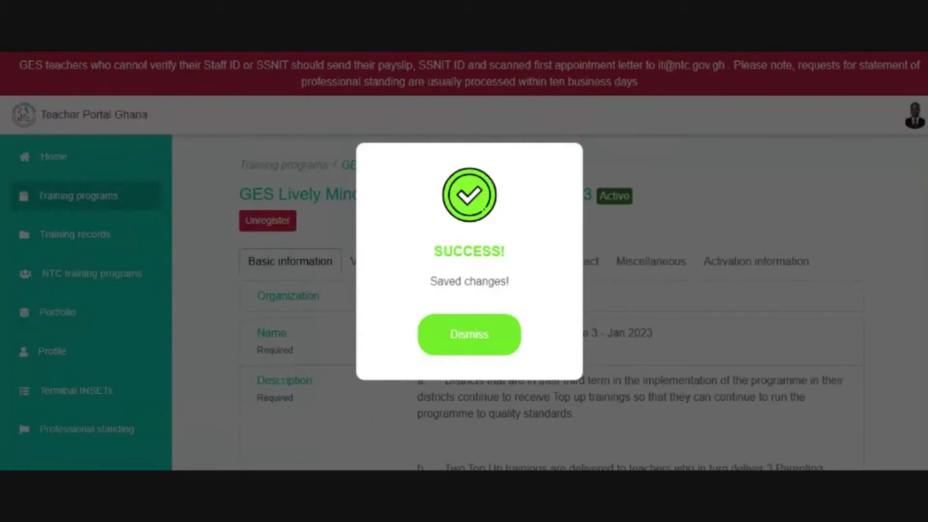
pyautogui.click(469, 339)
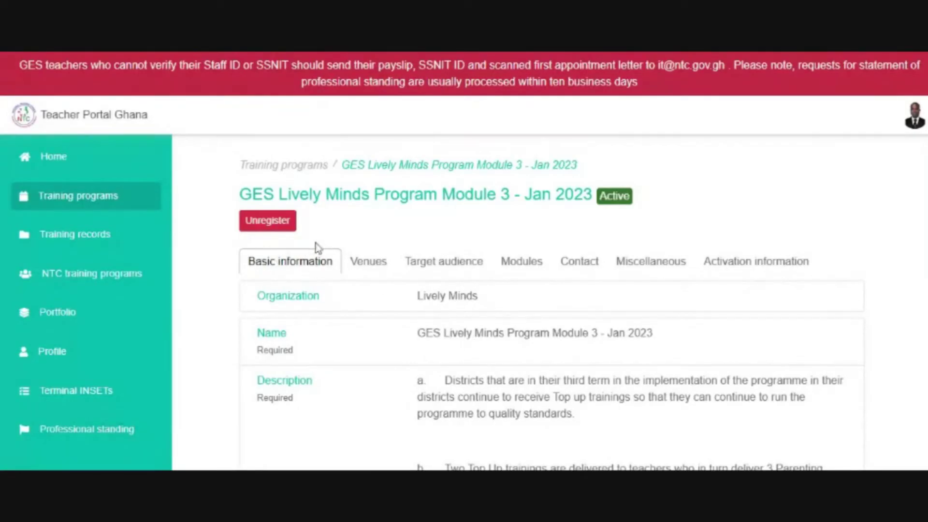
pyautogui.click(280, 223)
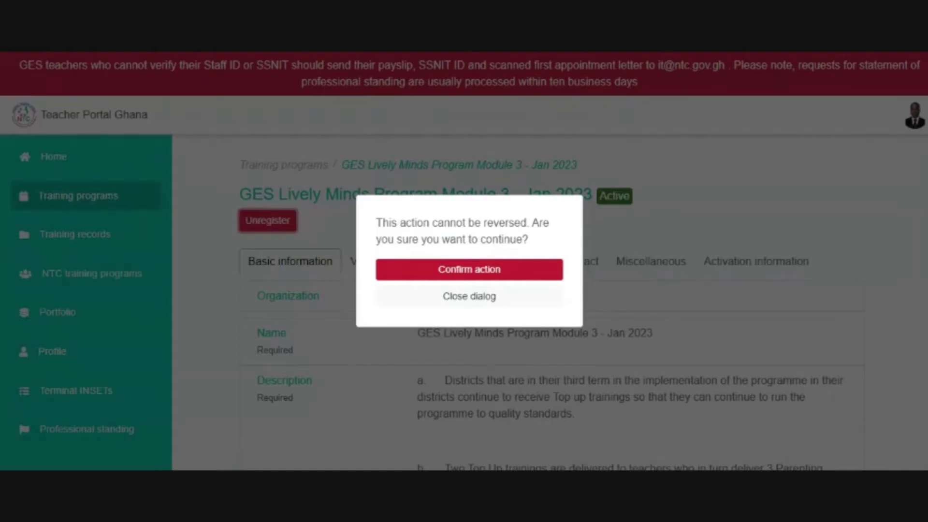
pyautogui.click(429, 270)
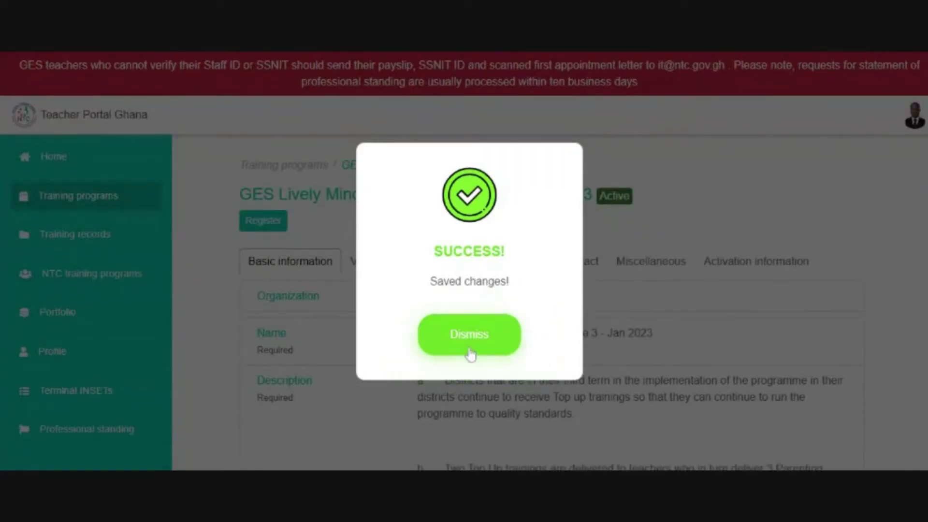
pyautogui.click(471, 353)
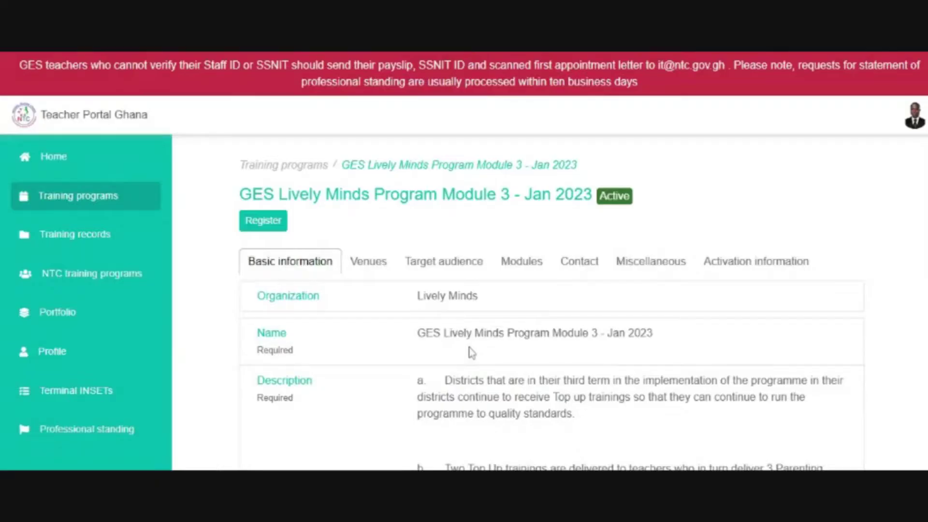
# - Open Training records and highlight the total points figure of 68.3696
pyautogui.click(79, 246)
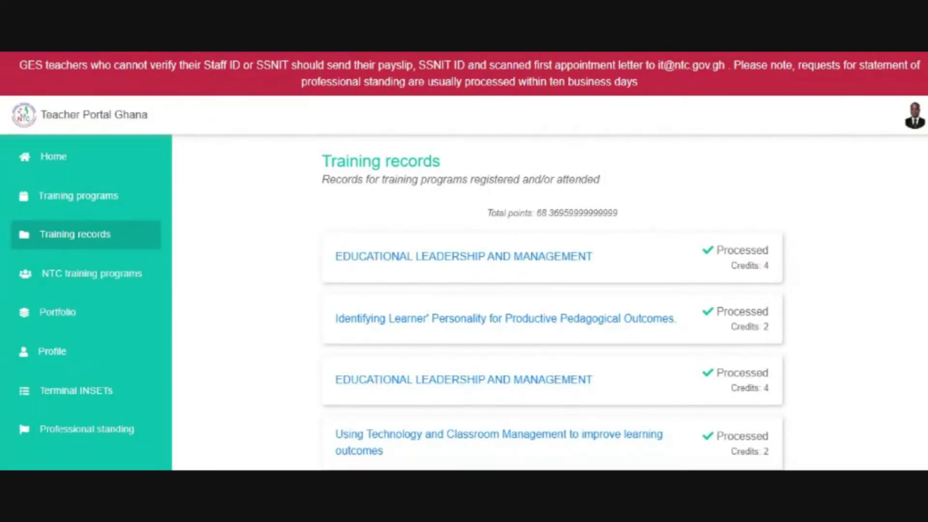
pyautogui.scroll(-10, 552, 302)
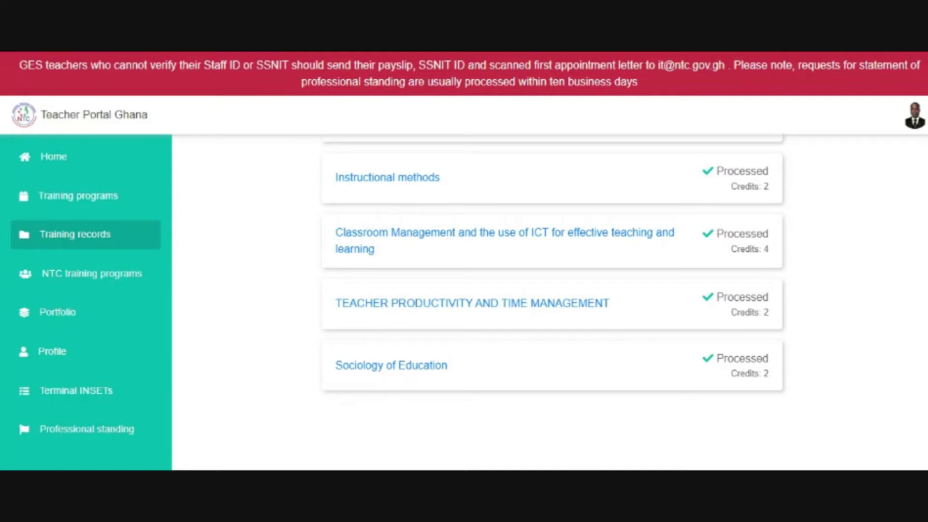
pyautogui.scroll(10, 551, 300)
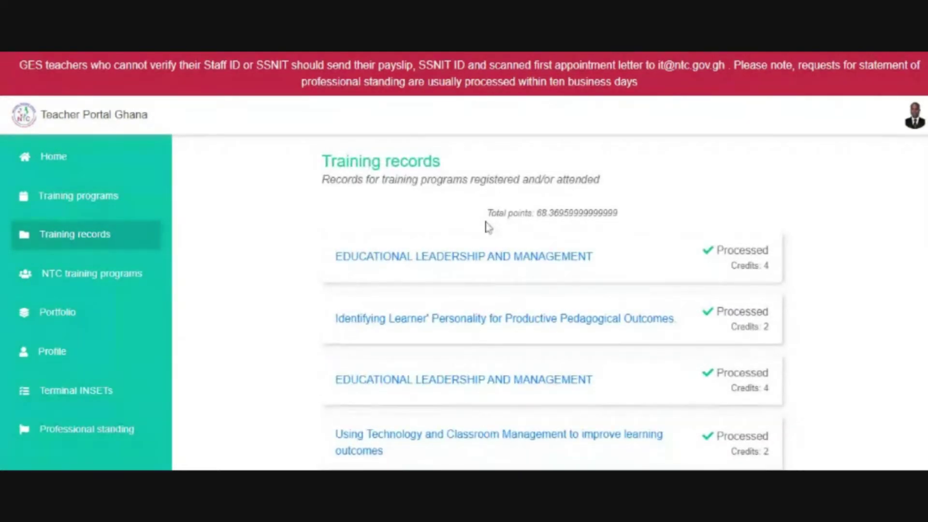
pyautogui.moveTo(485, 217); pyautogui.dragTo(635, 220)
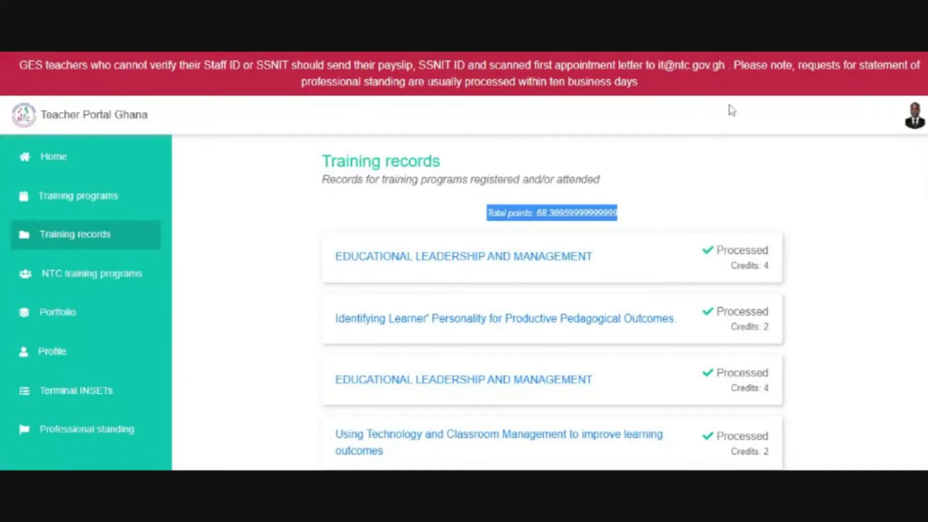
# - Visit Portfolio and NTC training programs, then open the empty Professional Standing Request page
pyautogui.click(59, 318)
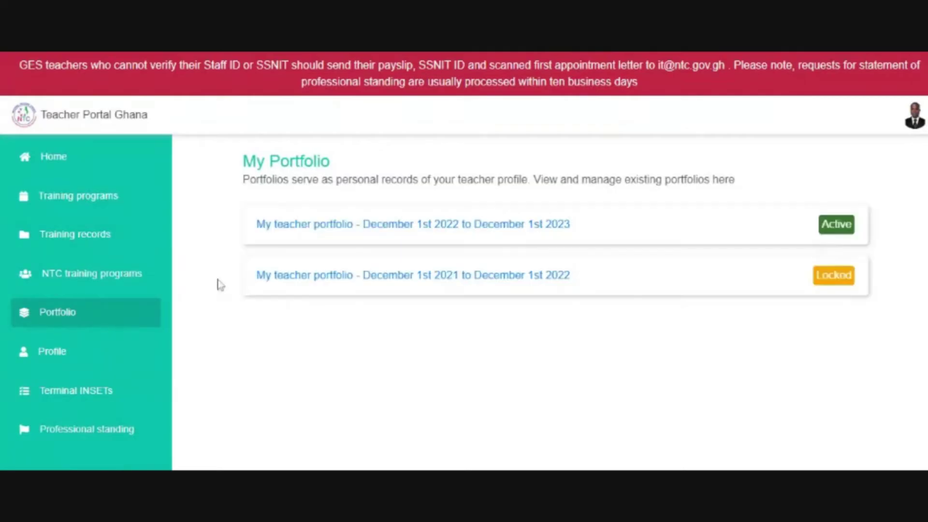
pyautogui.click(105, 281)
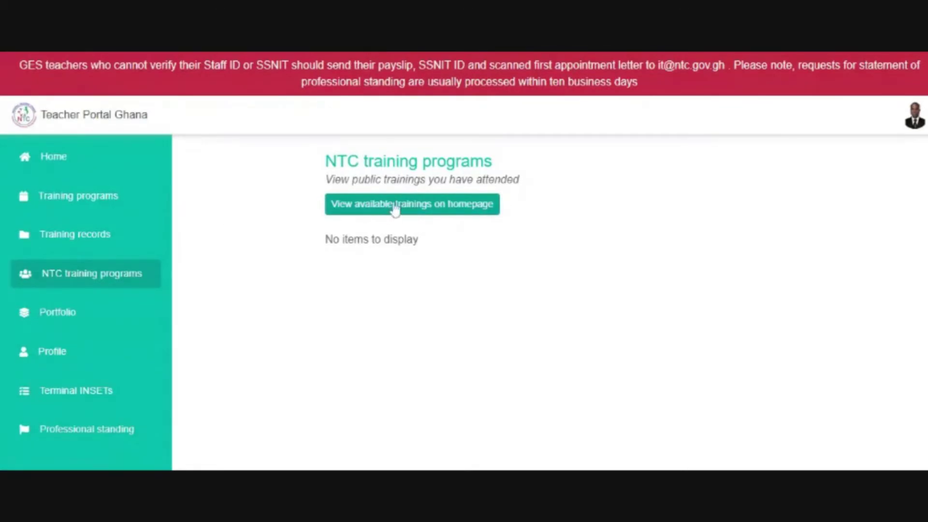
pyautogui.moveTo(292, 163); pyautogui.dragTo(542, 236)
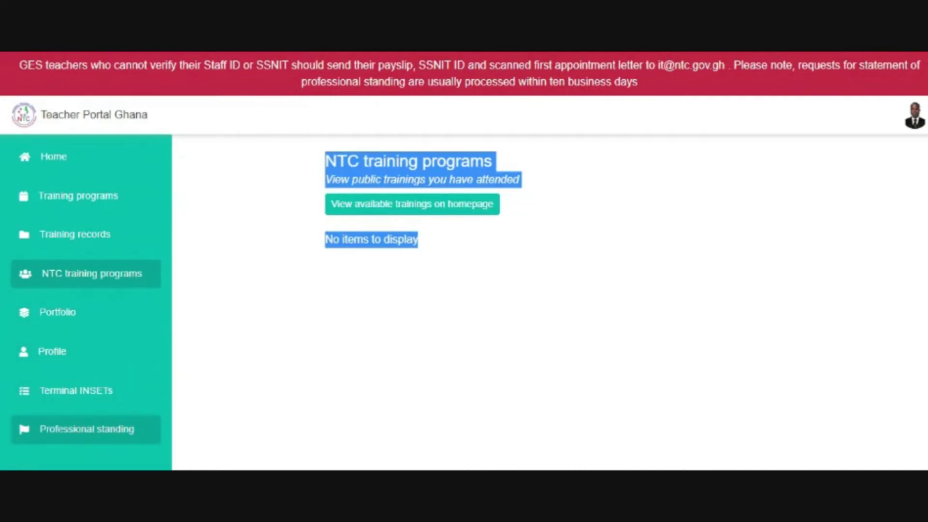
pyautogui.click(80, 437)
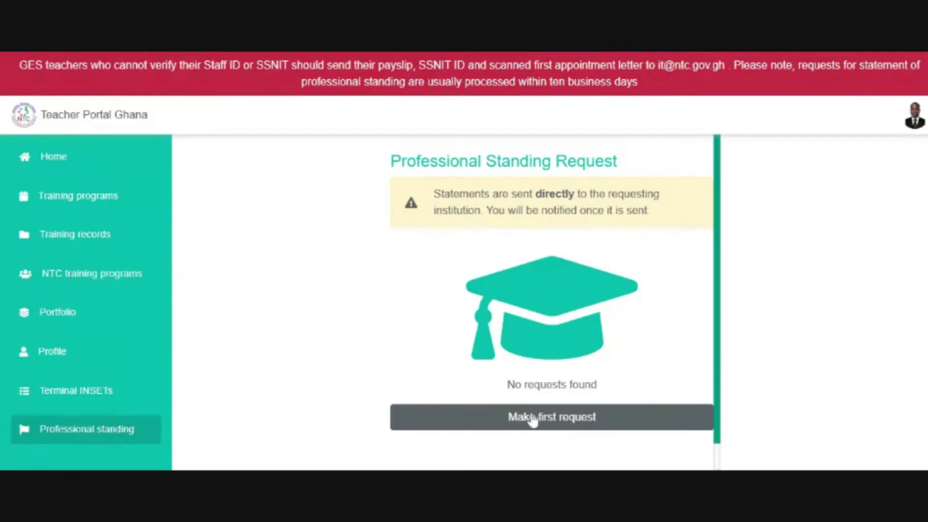
# - Start a new professional standing request and try its institution and file fields without filling them
pyautogui.click(489, 418)
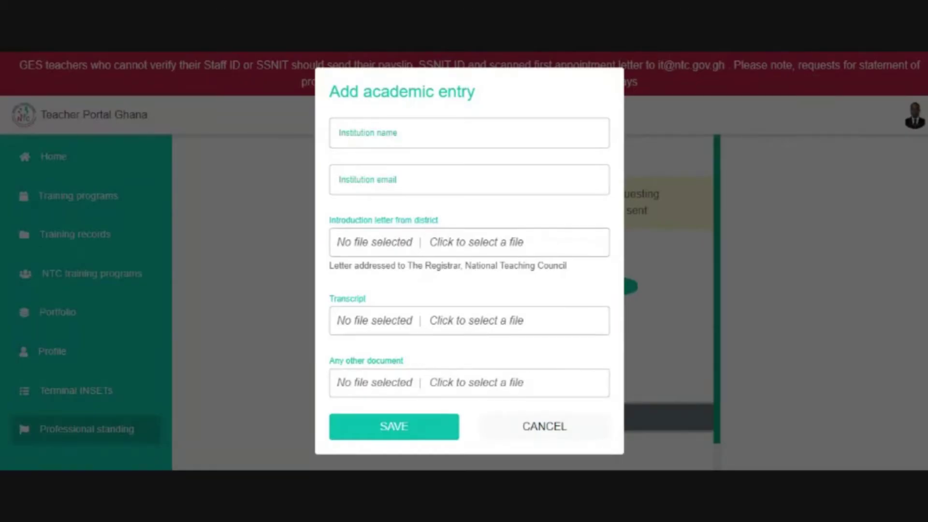
pyautogui.click(469, 133)
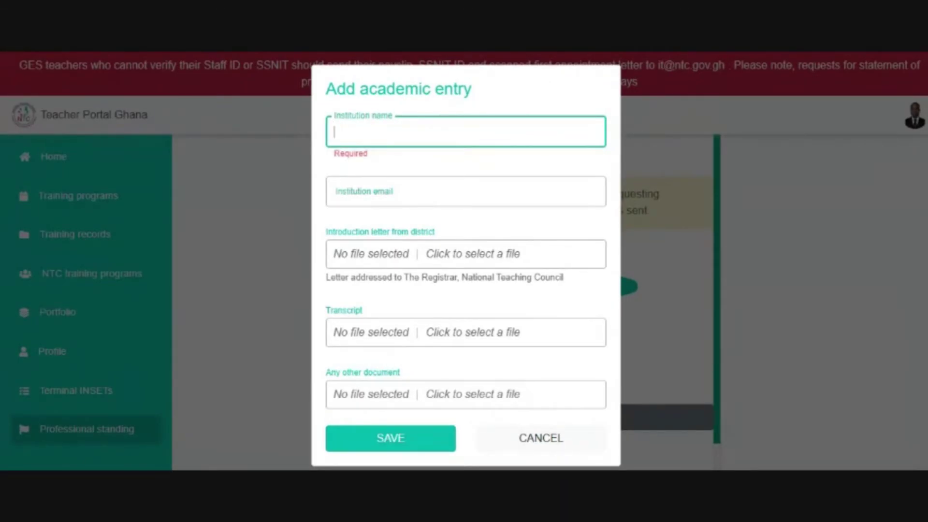
pyautogui.press('Tab')
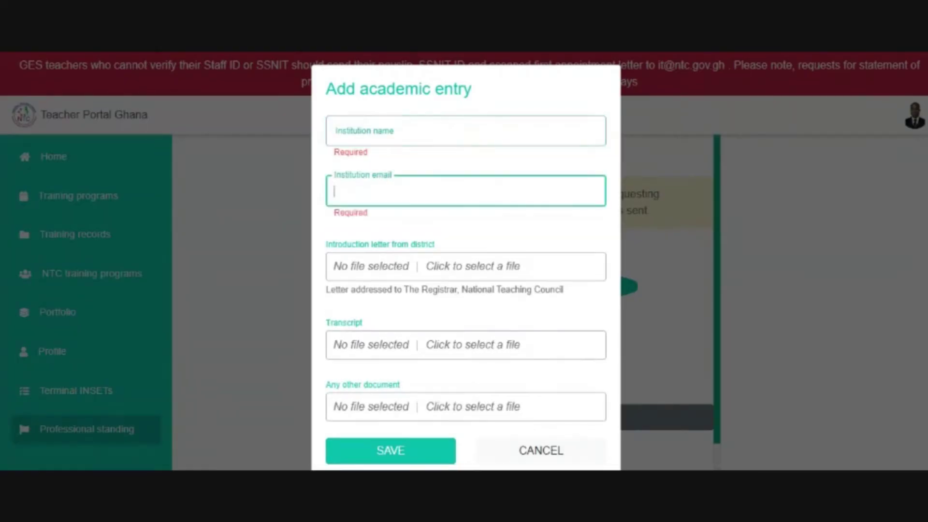
pyautogui.click(457, 267)
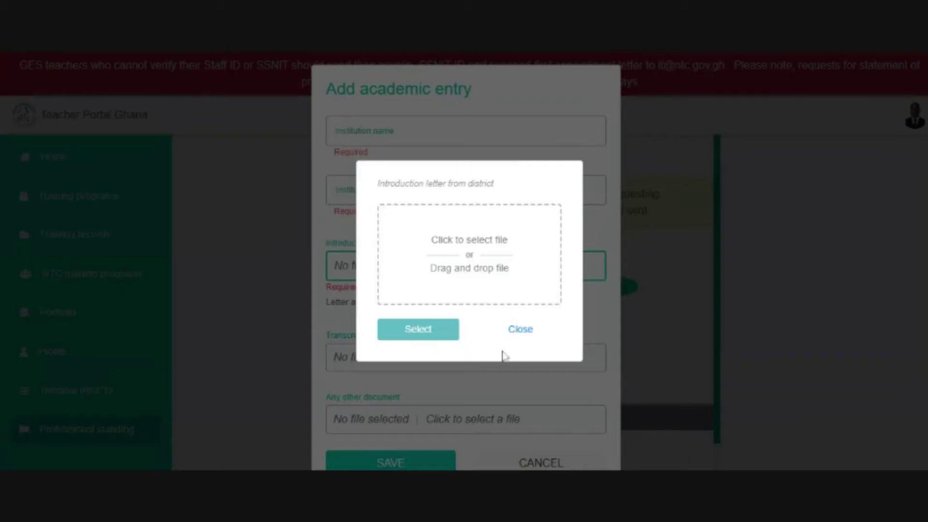
pyautogui.click(520, 330)
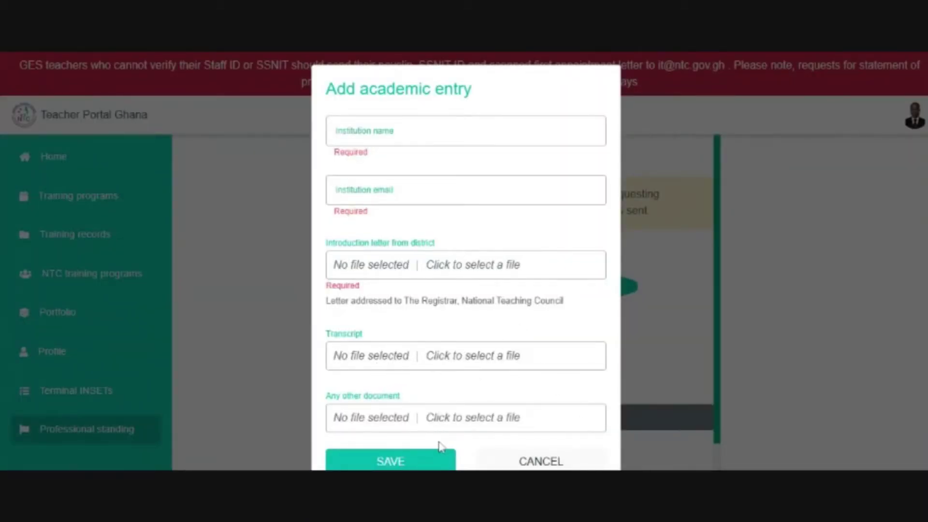
pyautogui.click(477, 356)
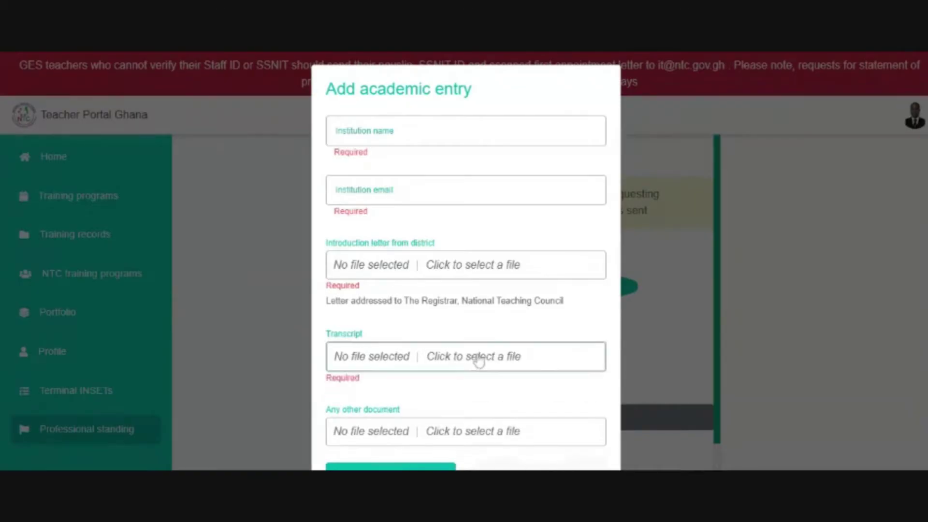
pyautogui.click(532, 331)
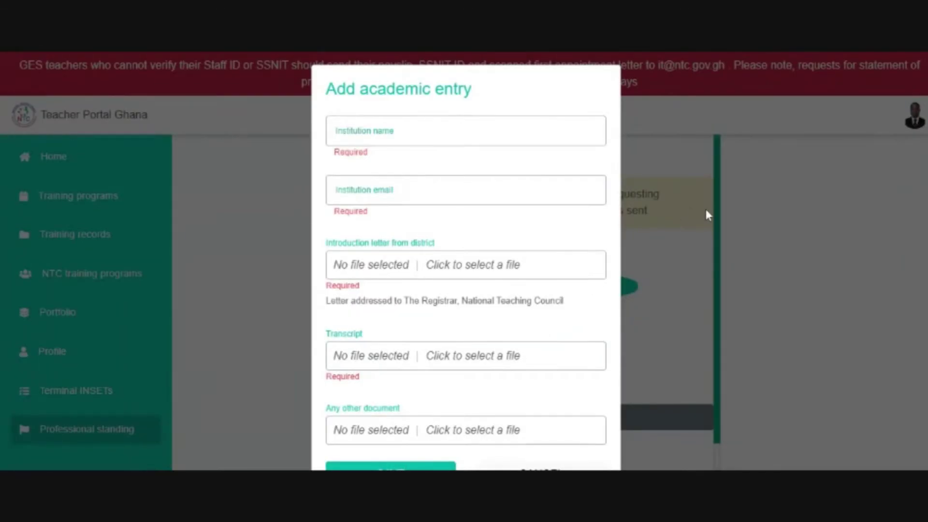
# - Cancel the empty academic entry form and go to the Terminal INSETs page
pyautogui.moveTo(716, 211); pyautogui.dragTo(716, 249)
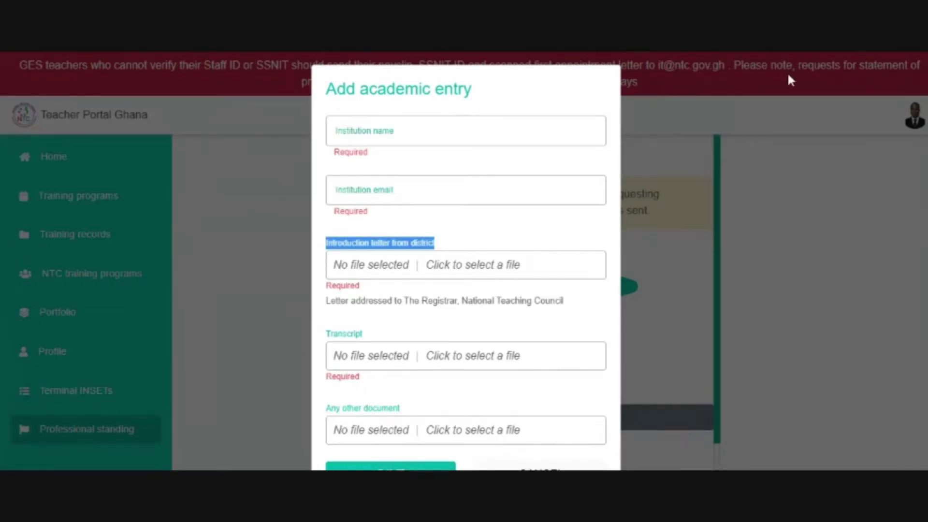
pyautogui.click(774, 179)
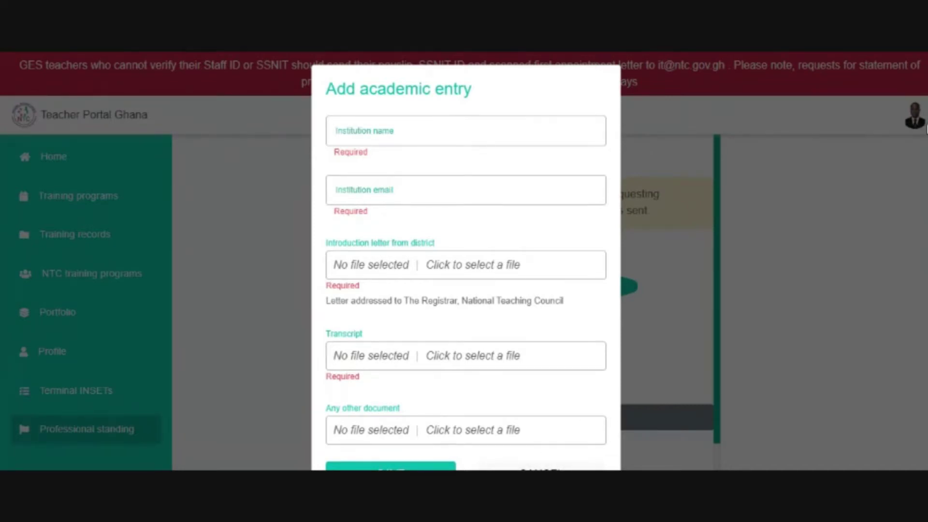
pyautogui.scroll(-1, 466, 261)
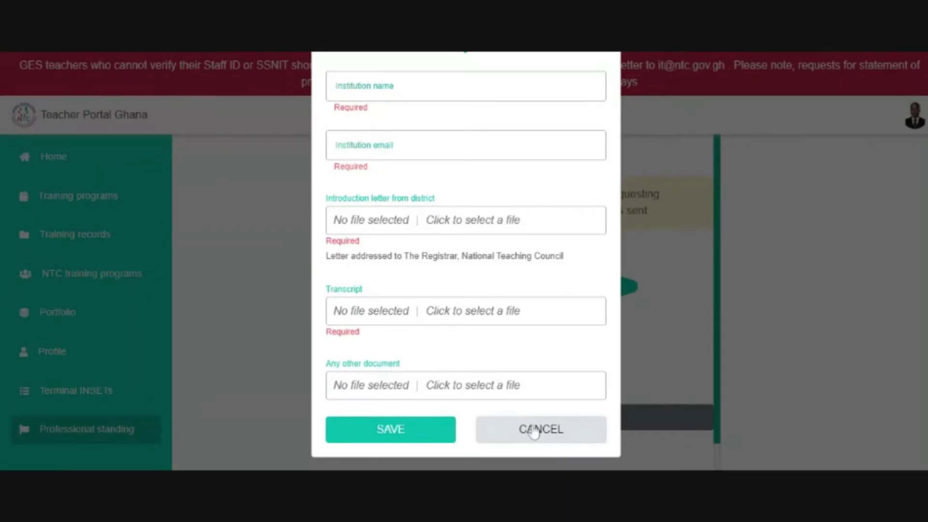
pyautogui.click(534, 430)
pyautogui.click(94, 390)
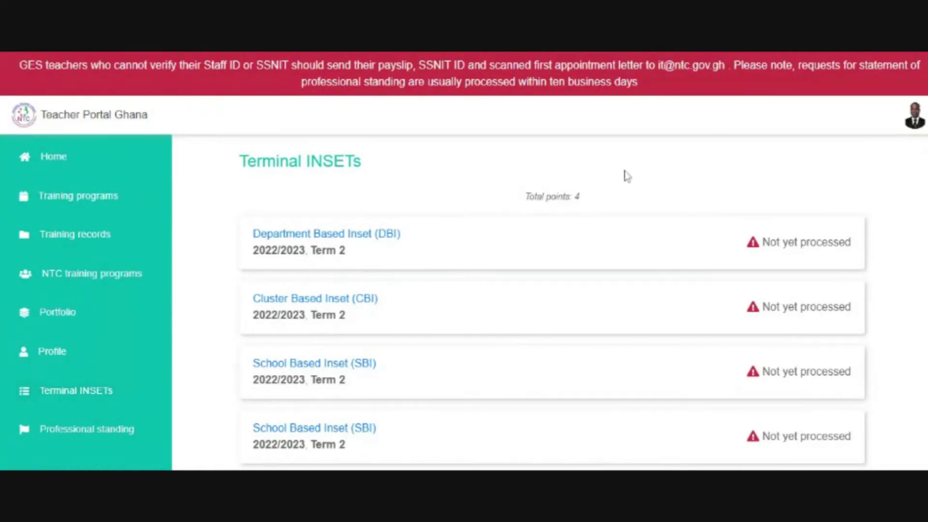
# - Highlight Total points: 4, then the 2021/2022 Term 2 SBI entry and its Processed status
pyautogui.moveTo(592, 206); pyautogui.dragTo(514, 207)
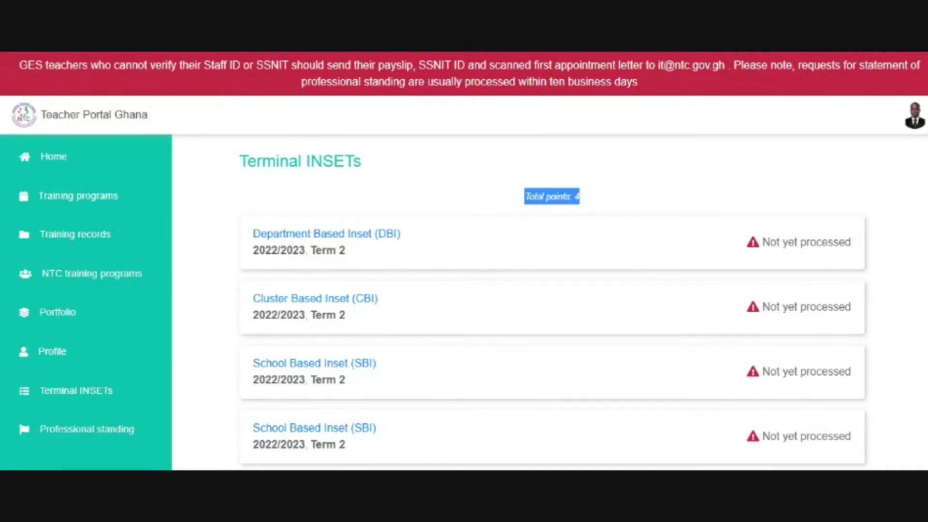
pyautogui.scroll(-15, 551, 302)
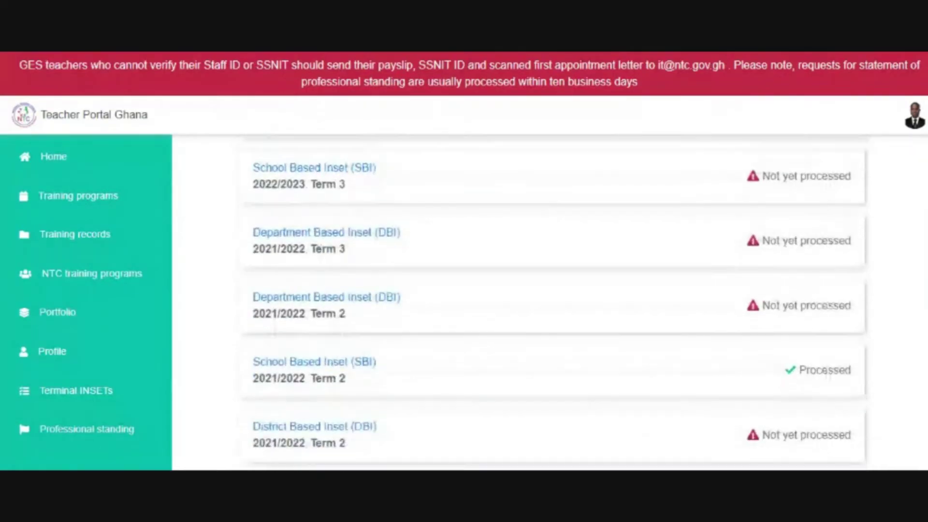
pyautogui.scroll(-3, 418, 320)
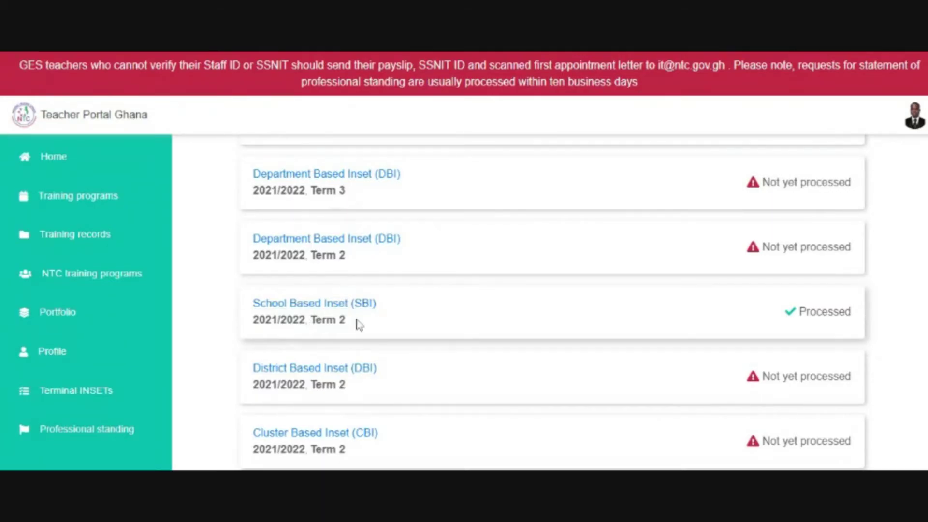
pyautogui.moveTo(359, 324); pyautogui.dragTo(244, 305)
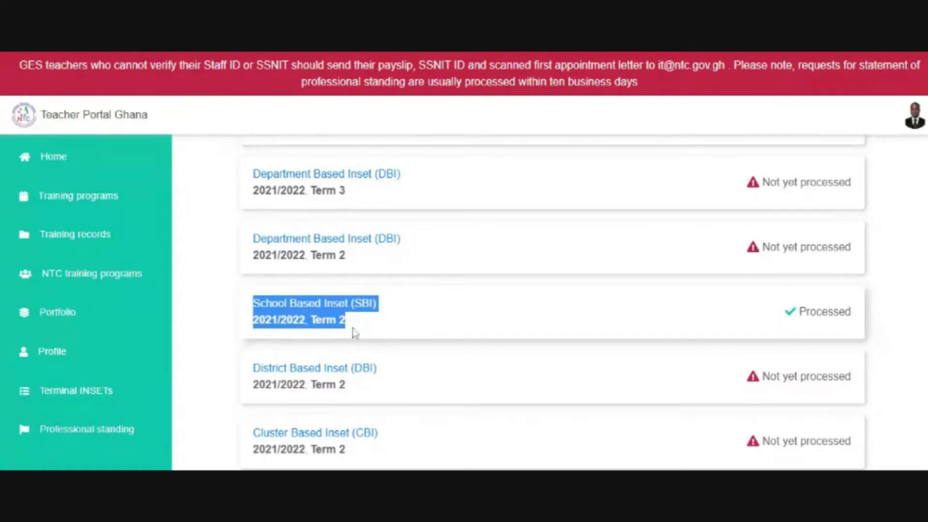
pyautogui.moveTo(797, 312); pyautogui.dragTo(854, 320)
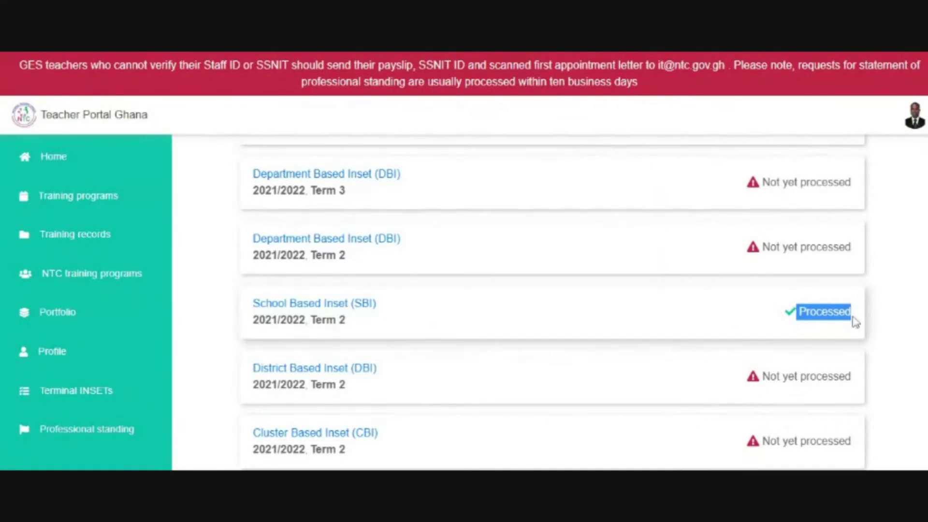
pyautogui.click(330, 308)
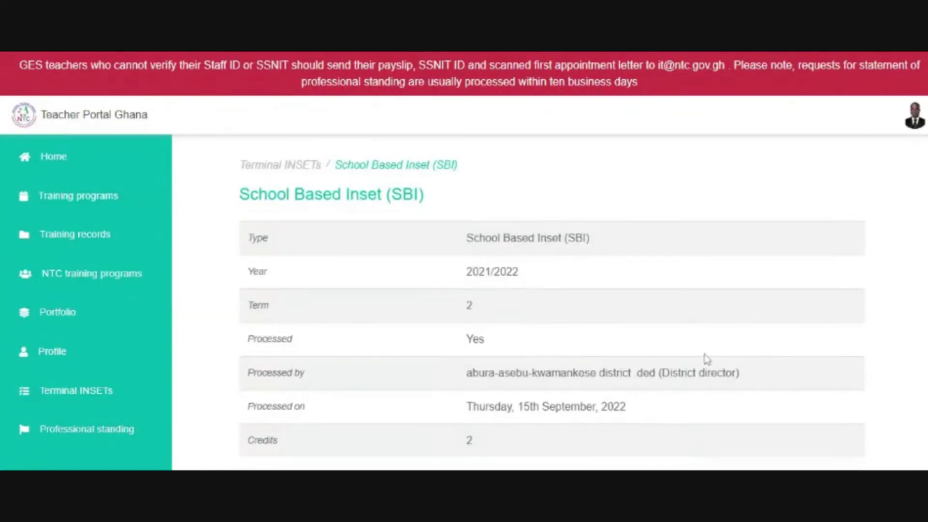
pyautogui.moveTo(627, 408); pyautogui.dragTo(451, 442)
pyautogui.click(473, 452)
pyautogui.hotkey('alt', 'Left')
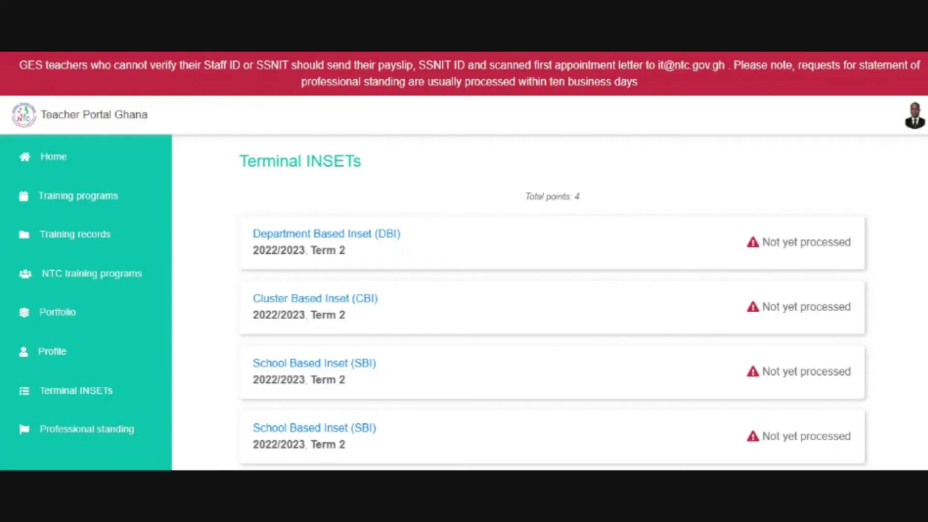
# - Scroll through all Terminal INSET entries and back, then reload Terminal INSETs from the sidebar
pyautogui.scroll(-15, 551, 299)
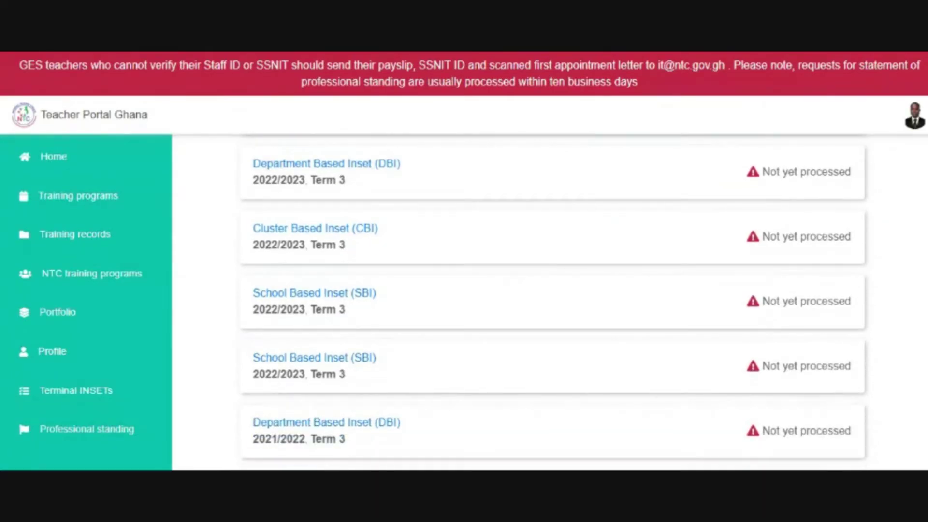
pyautogui.scroll(-8, 551, 299)
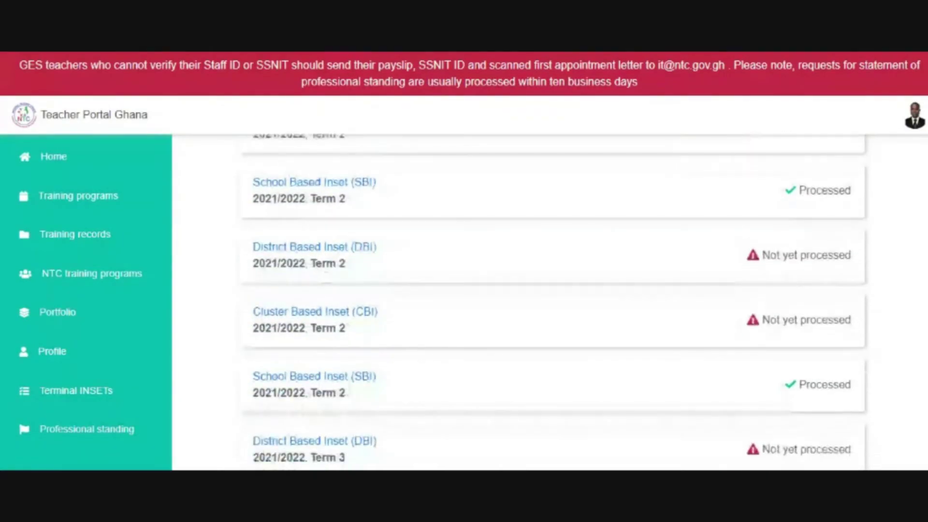
pyautogui.scroll(-1, 551, 300)
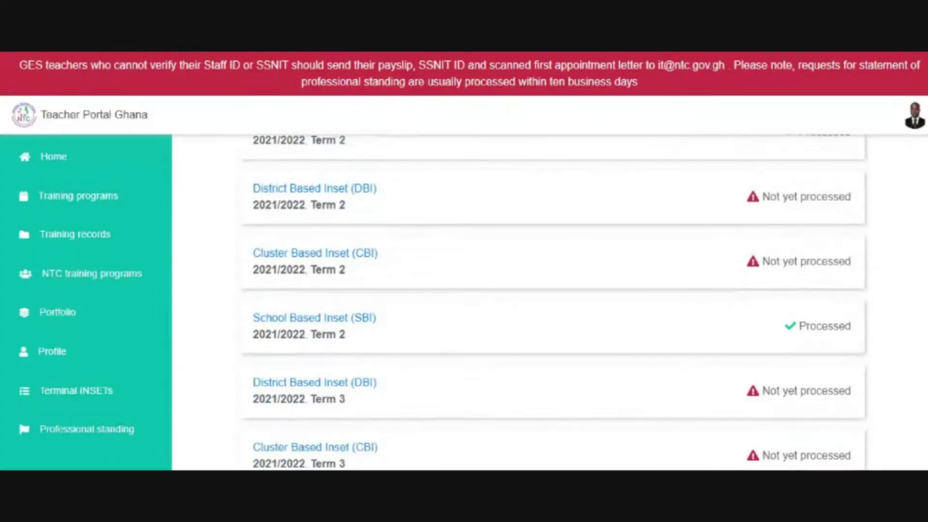
pyautogui.scroll(-5, 551, 300)
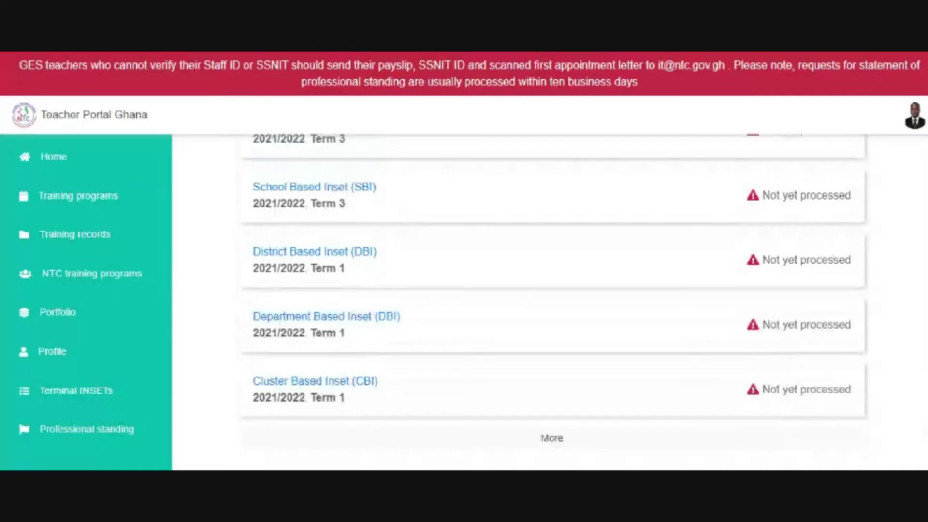
pyautogui.scroll(15, 555, 302)
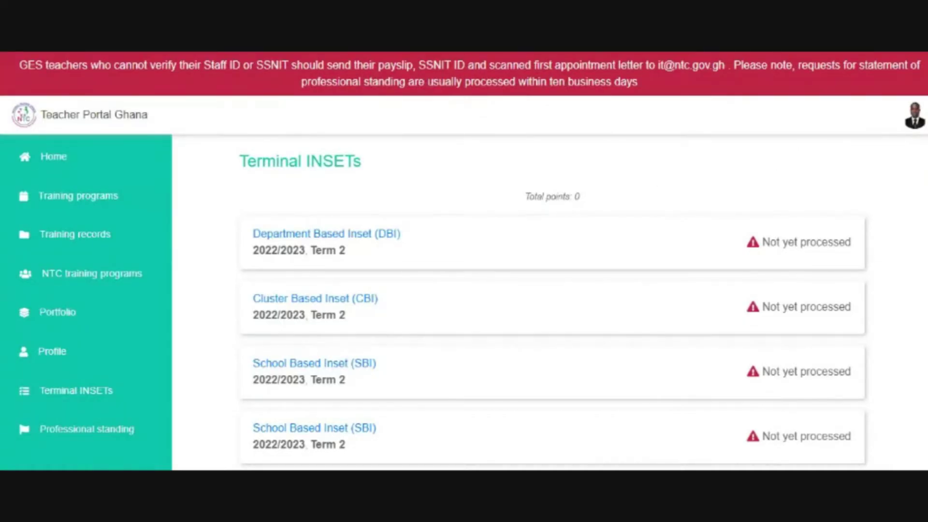
pyautogui.scroll(-15, 918, 172)
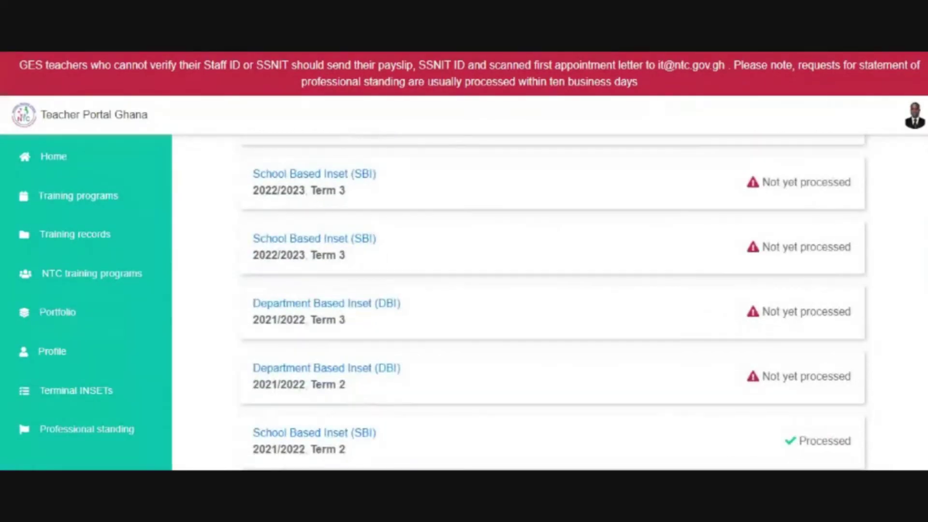
pyautogui.scroll(15, 919, 171)
pyautogui.scroll(1, 918, 171)
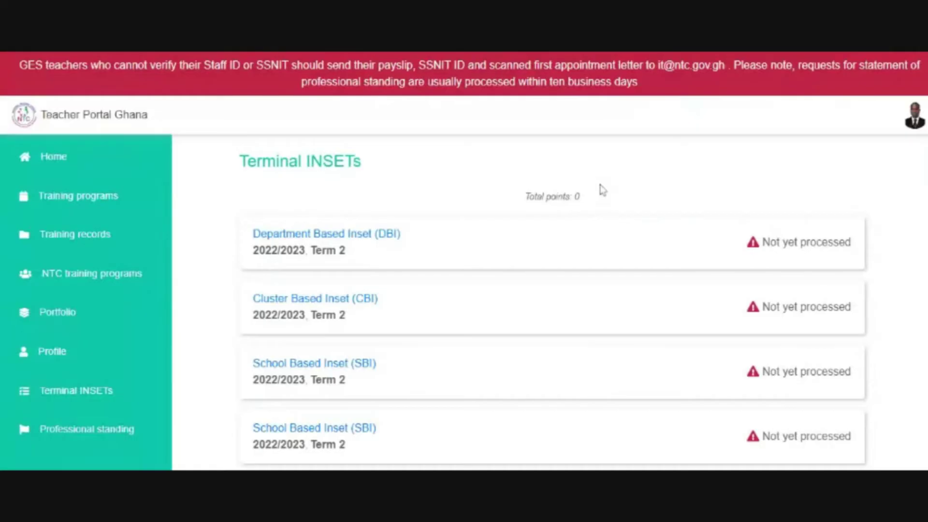
pyautogui.click(102, 380)
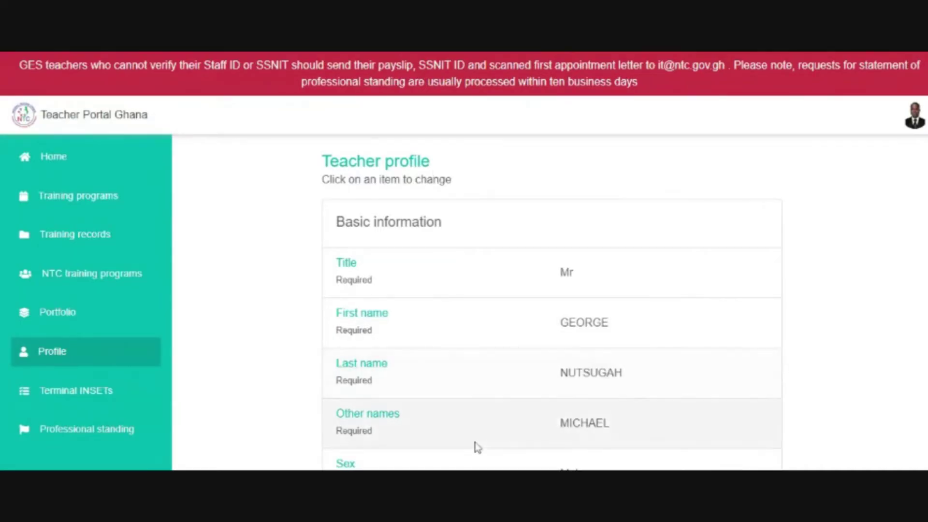
pyautogui.click(599, 434)
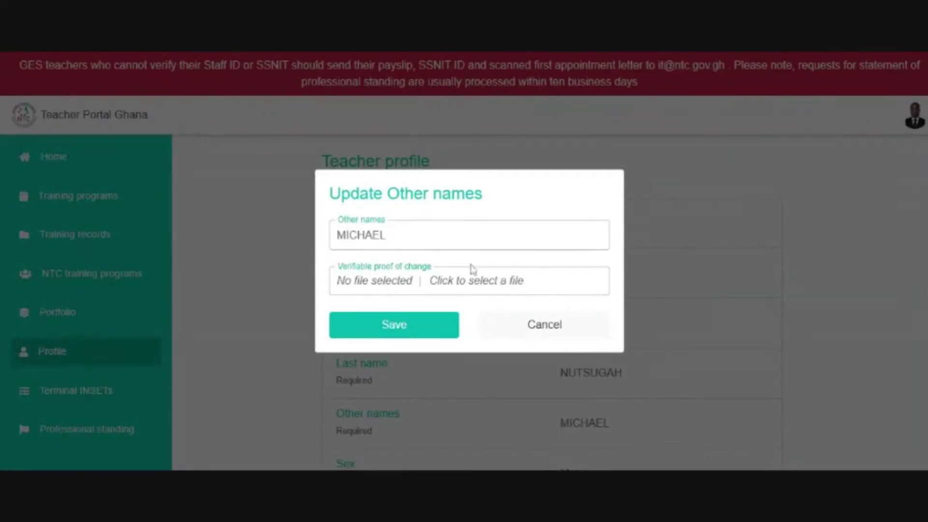
pyautogui.click(551, 332)
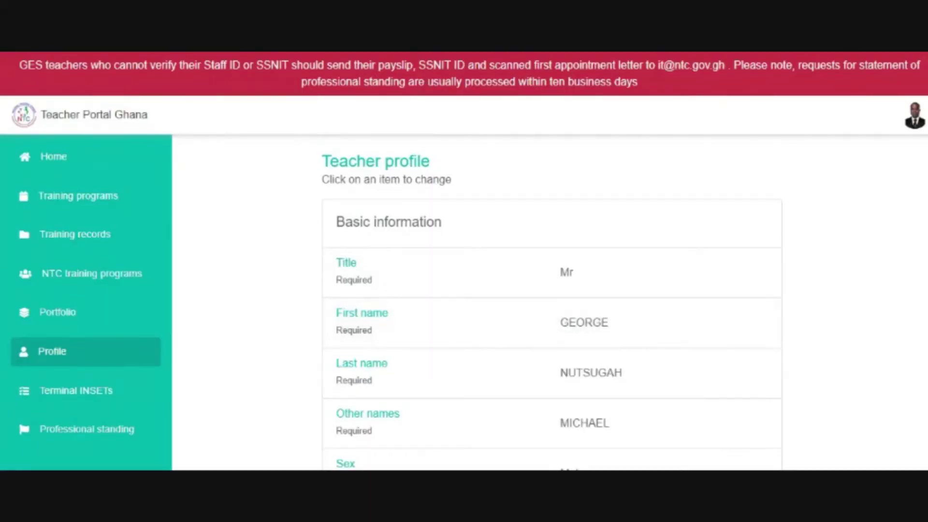
pyautogui.scroll(-5, 551, 305)
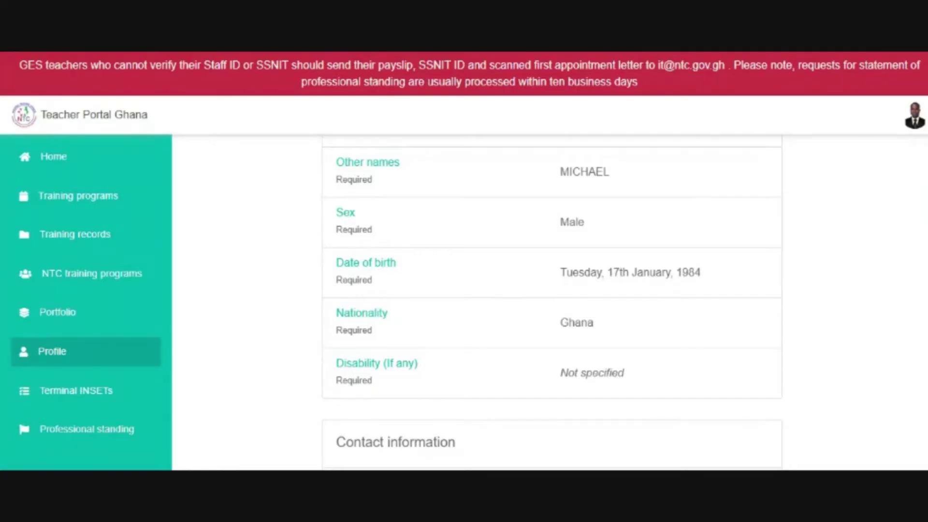
pyautogui.scroll(-2, 926, 203)
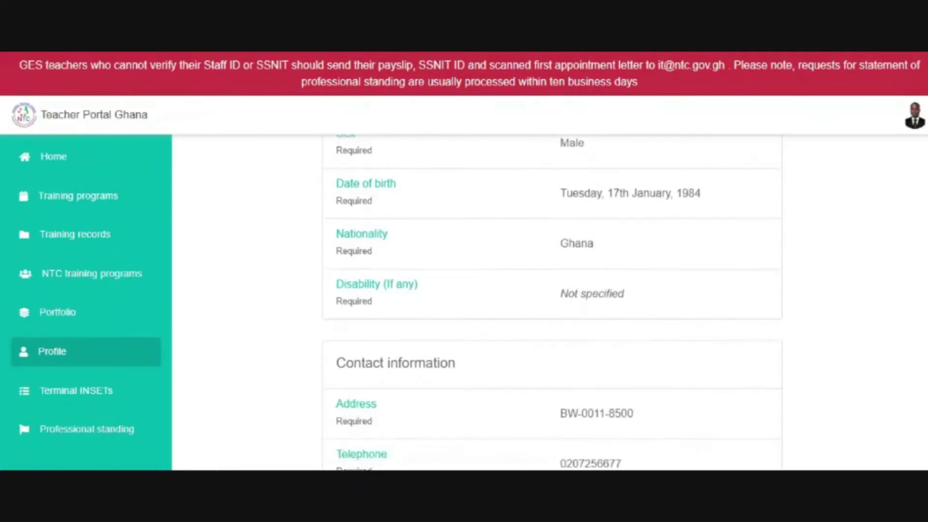
pyautogui.scroll(7, 926, 202)
pyautogui.scroll(-2, 926, 202)
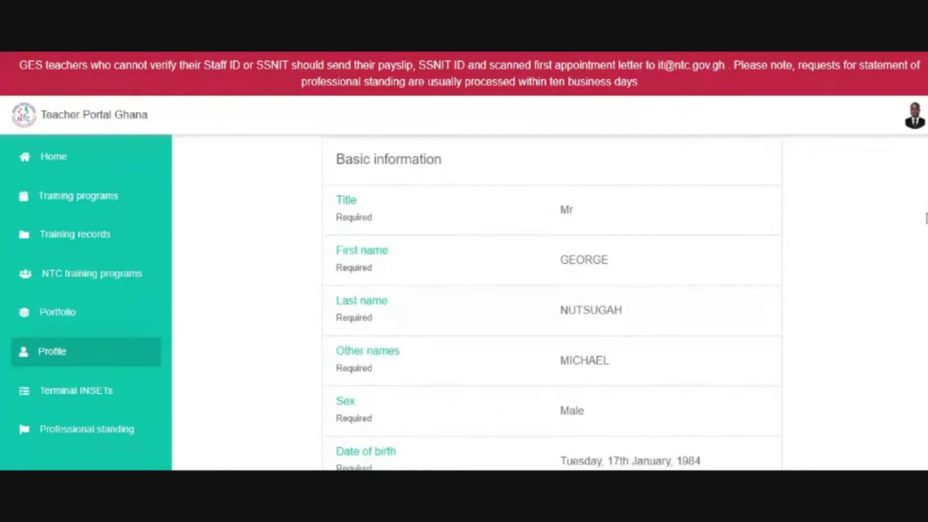
pyautogui.scroll(-2, 926, 225)
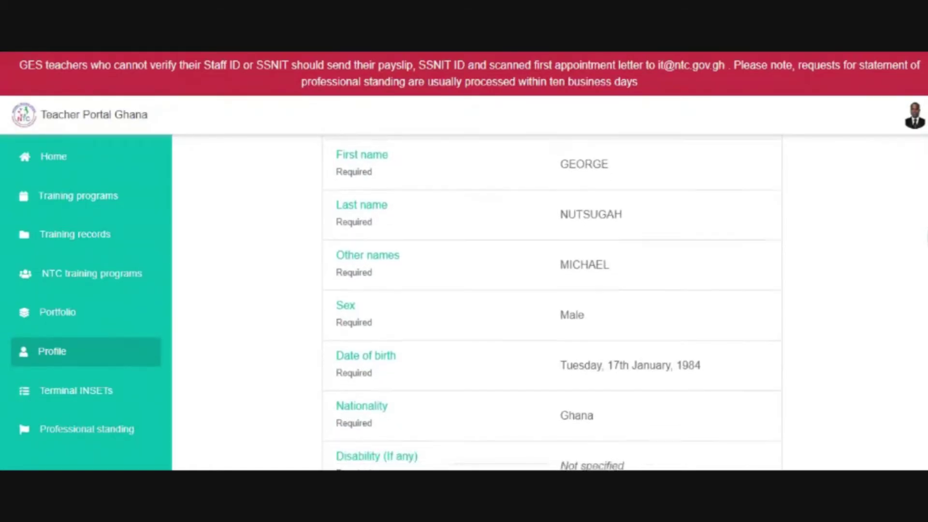
pyautogui.scroll(-2, 926, 225)
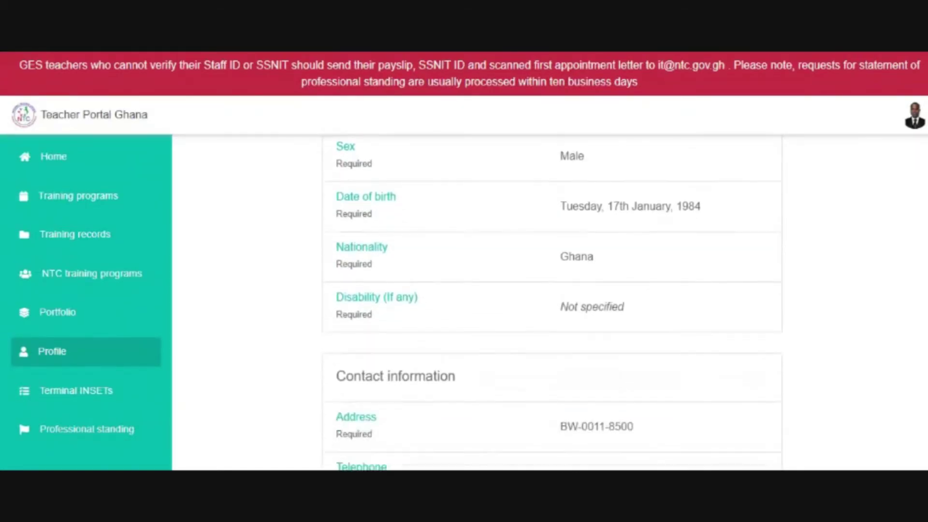
pyautogui.scroll(-4, 926, 224)
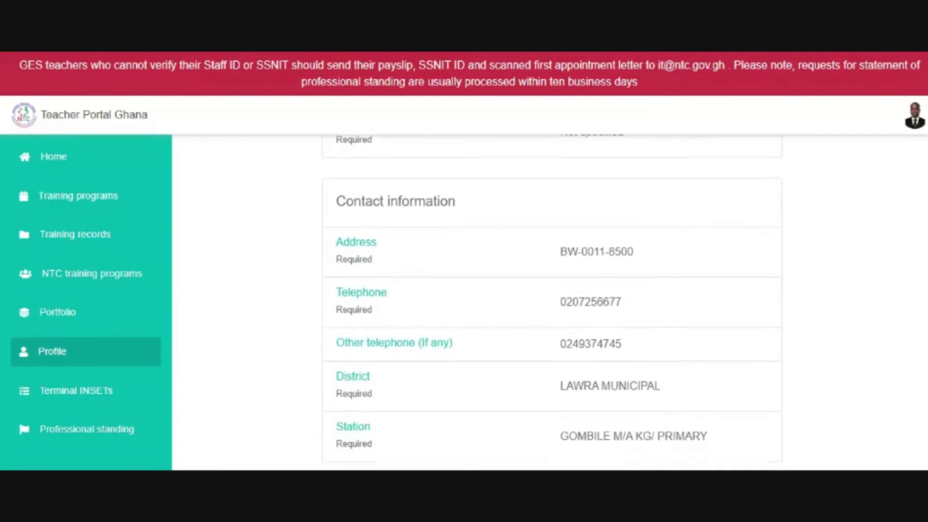
pyautogui.scroll(-2, 926, 224)
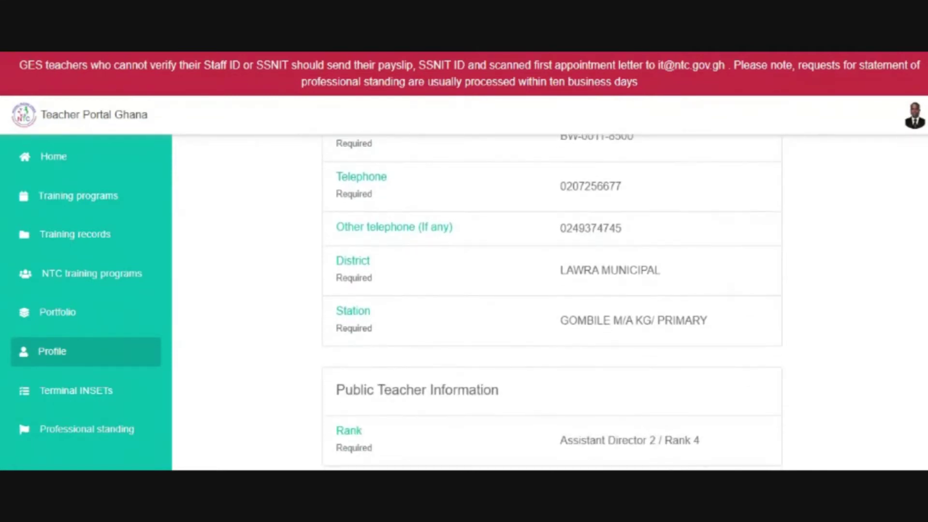
pyautogui.scroll(1, 926, 225)
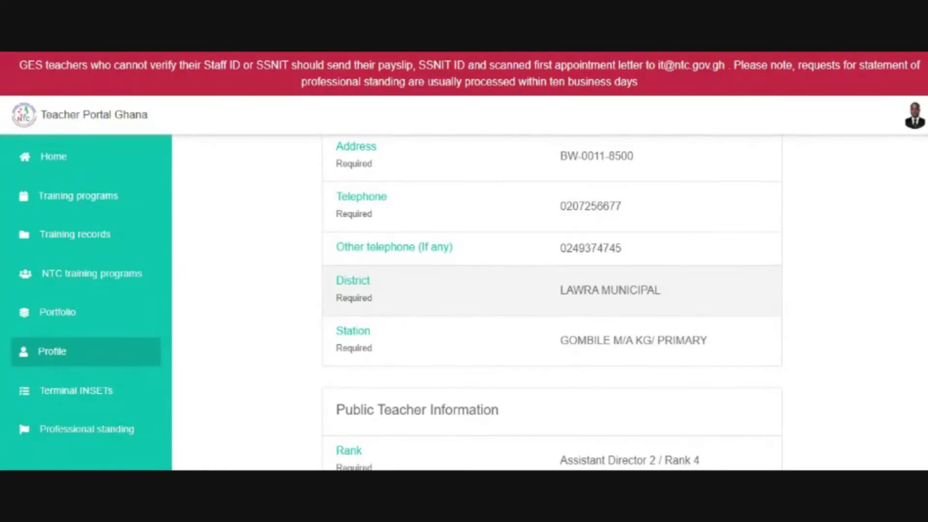
# - Set District to KWAEBIBIREM MUNICIPAL in the Eastern region, save, and dismiss the confirmation
pyautogui.click(588, 300)
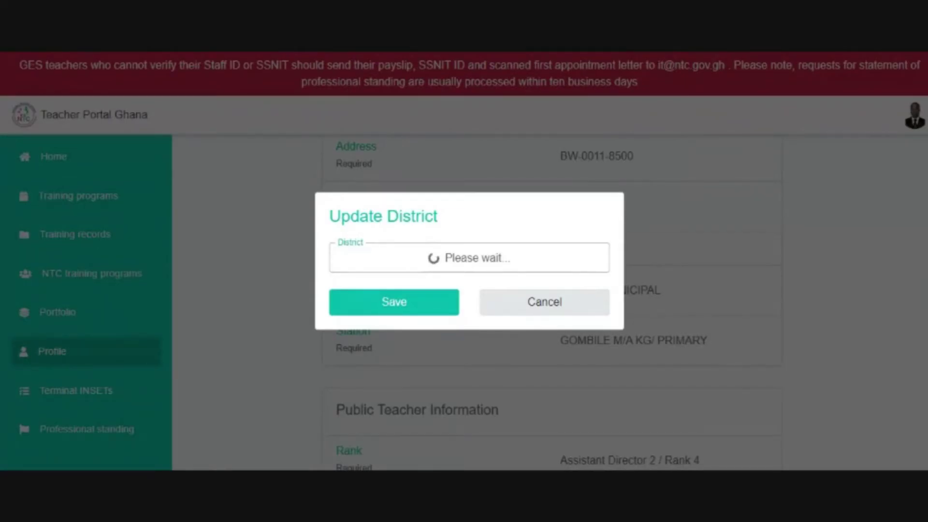
pyautogui.click(572, 271)
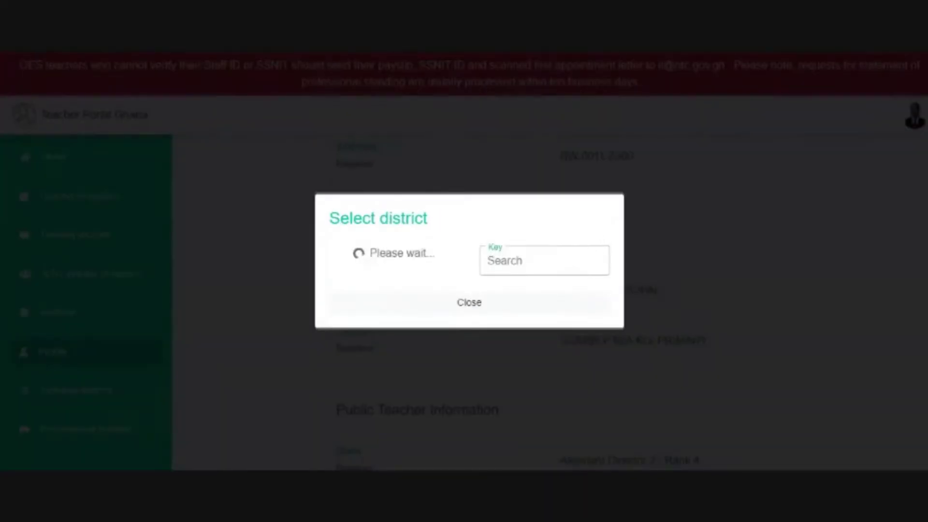
pyautogui.click(394, 254)
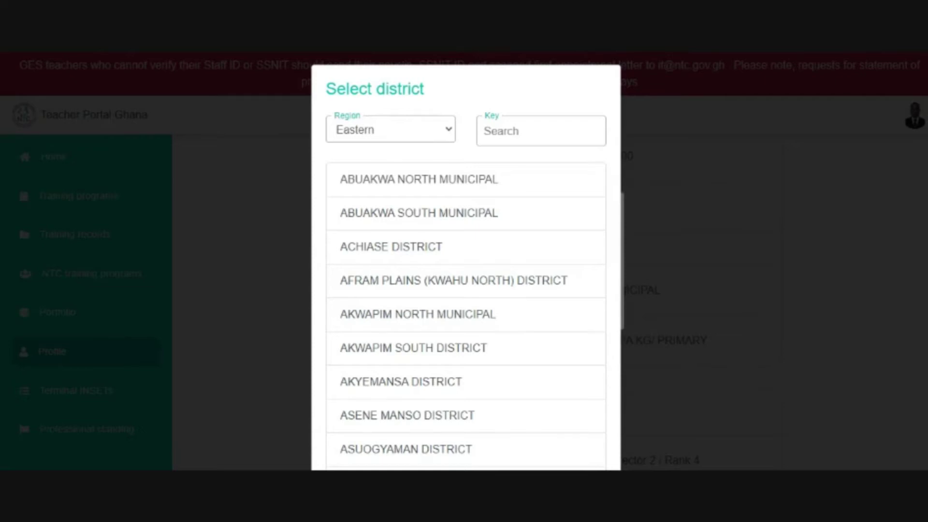
pyautogui.scroll(-8, 466, 261)
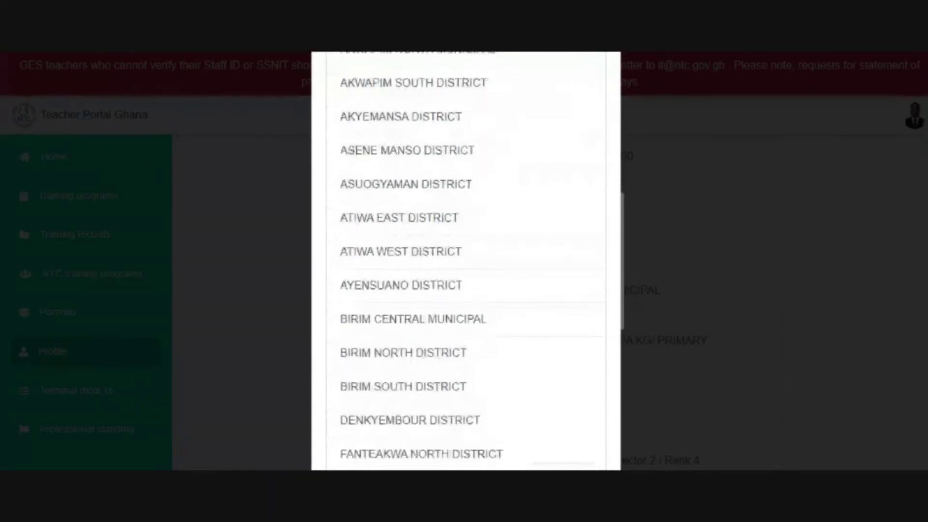
pyautogui.scroll(-2, 466, 261)
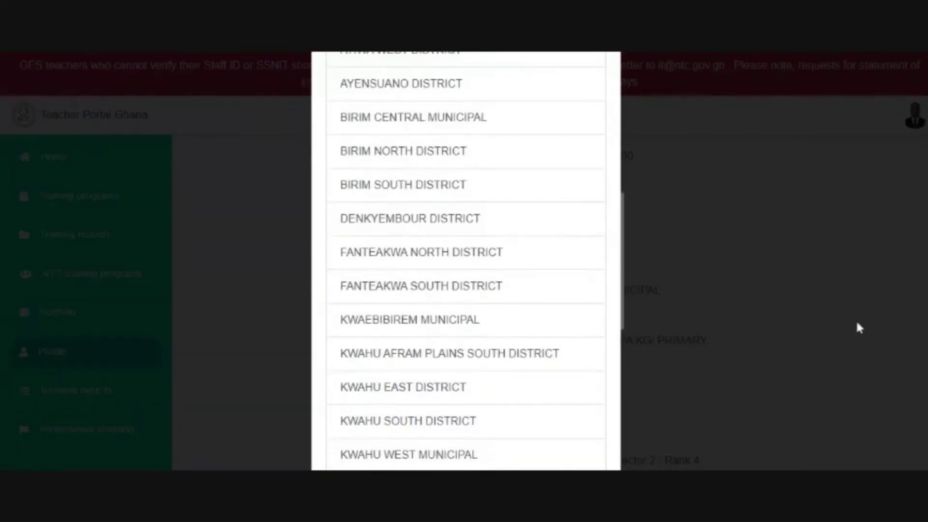
pyautogui.click(456, 327)
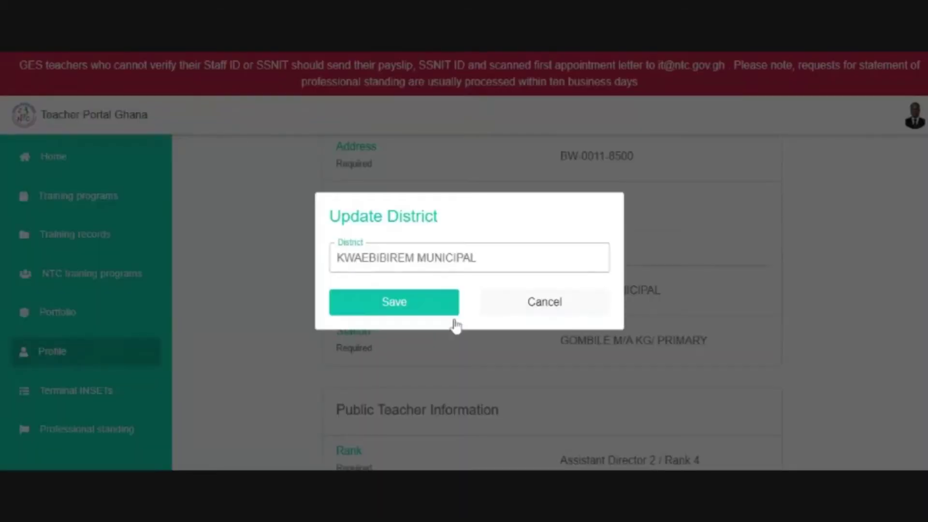
pyautogui.click(425, 305)
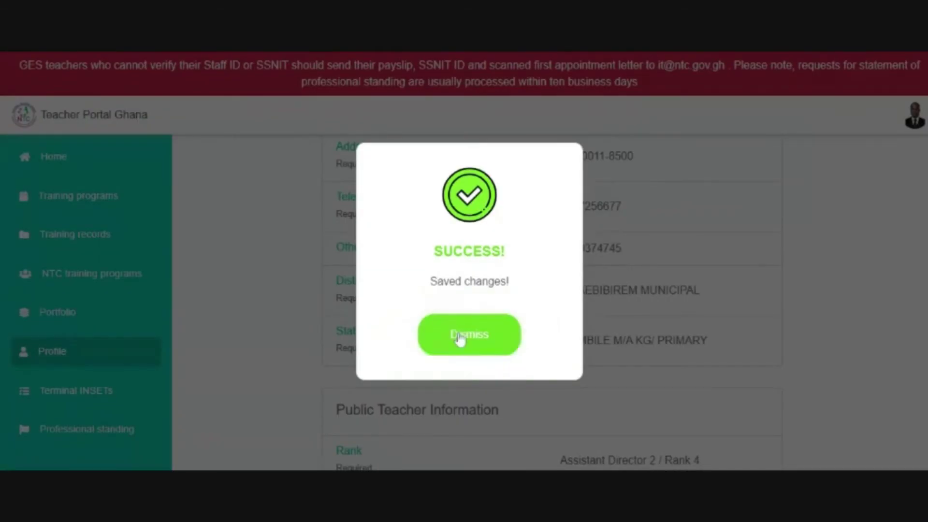
pyautogui.click(460, 338)
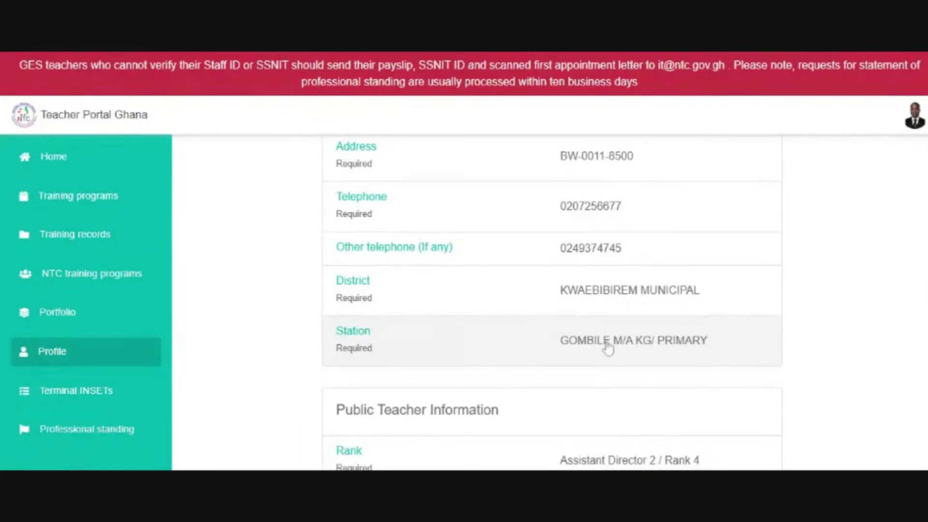
# - Open the station picker and filter schools to the Eastern region's KWAEBIBIREM MUNICIPAL district
pyautogui.click(604, 341)
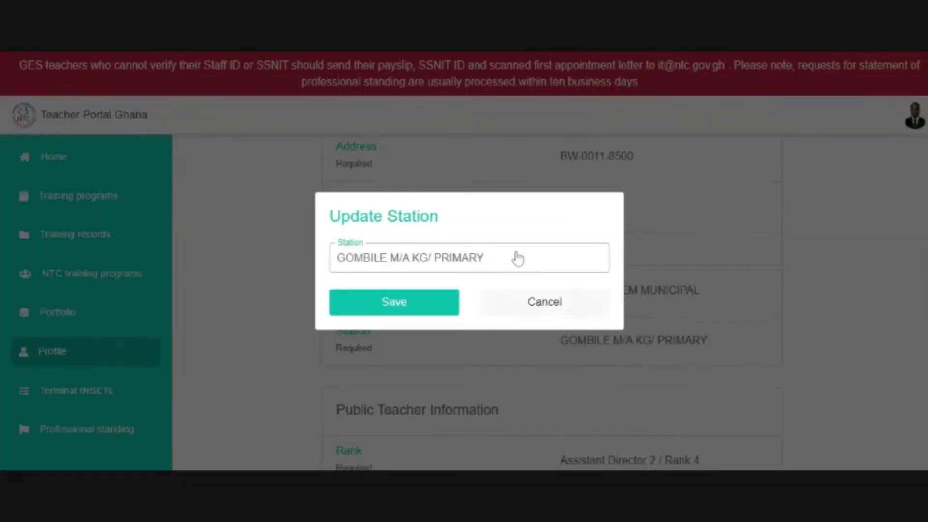
pyautogui.click(518, 259)
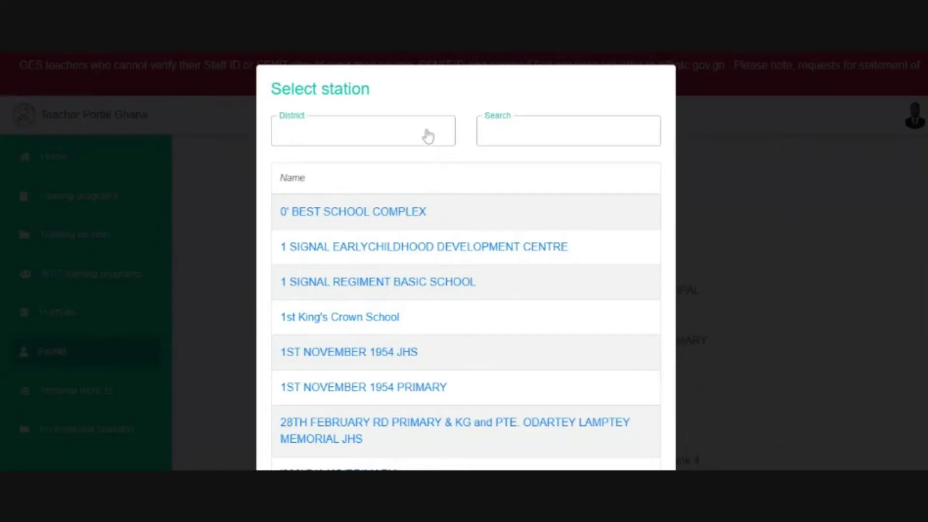
pyautogui.click(427, 137)
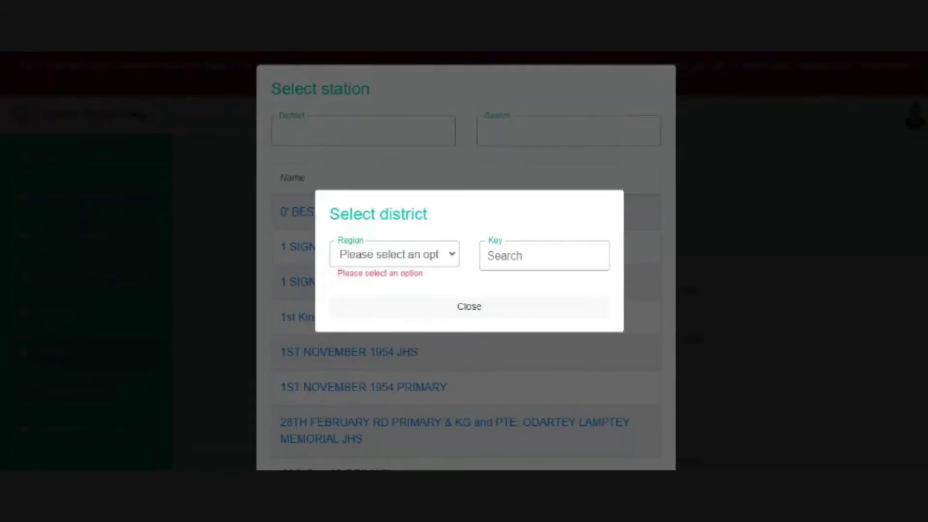
pyautogui.click(394, 346)
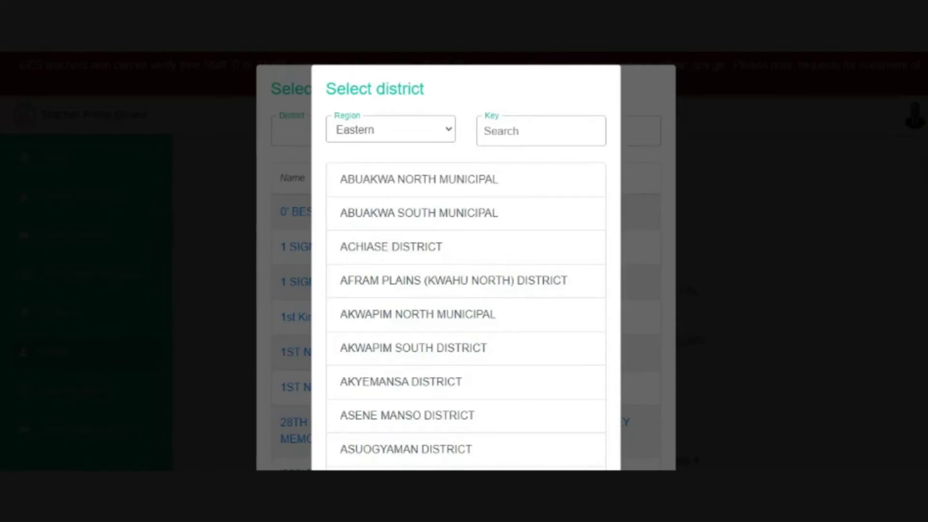
pyautogui.scroll(-9, 466, 261)
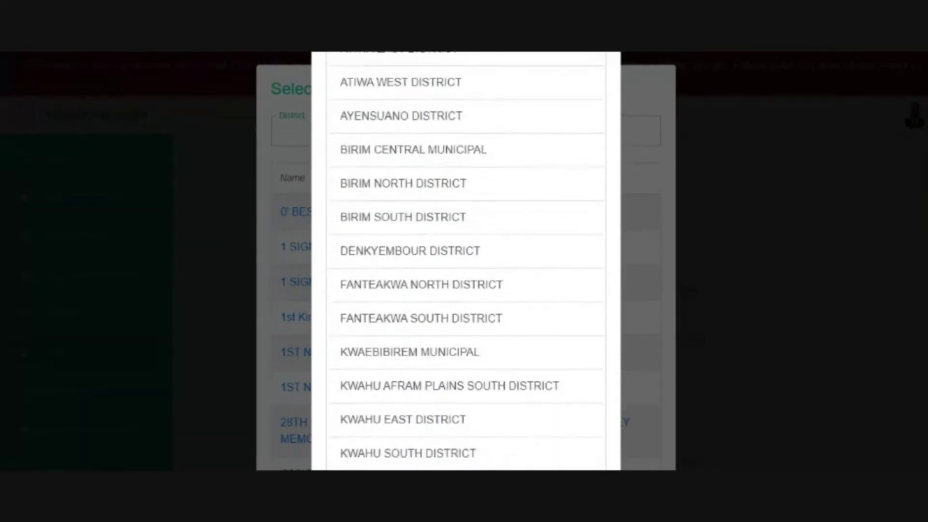
pyautogui.click(461, 352)
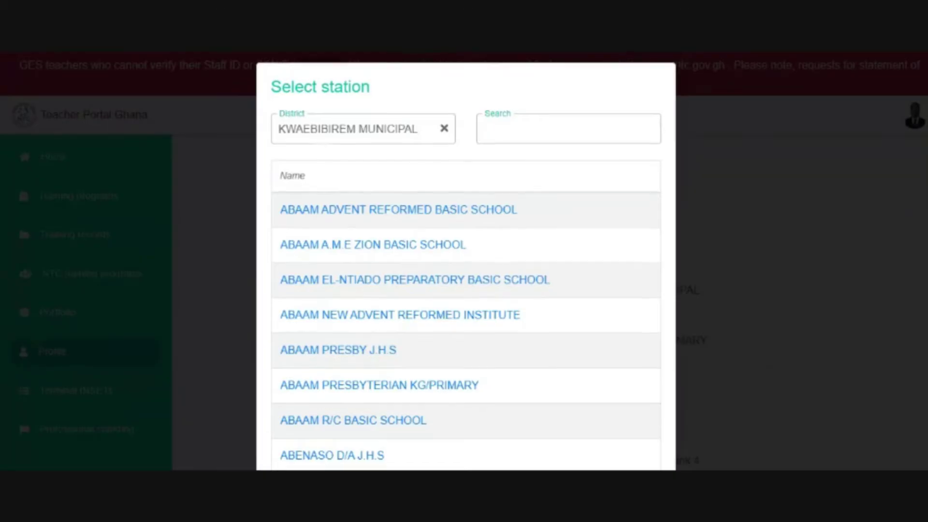
# - Pick ANWEAM R/C J.H.S from page 2 of the school list and save it as the station
pyautogui.scroll(-5, 466, 261)
pyautogui.scroll(-2, 466, 261)
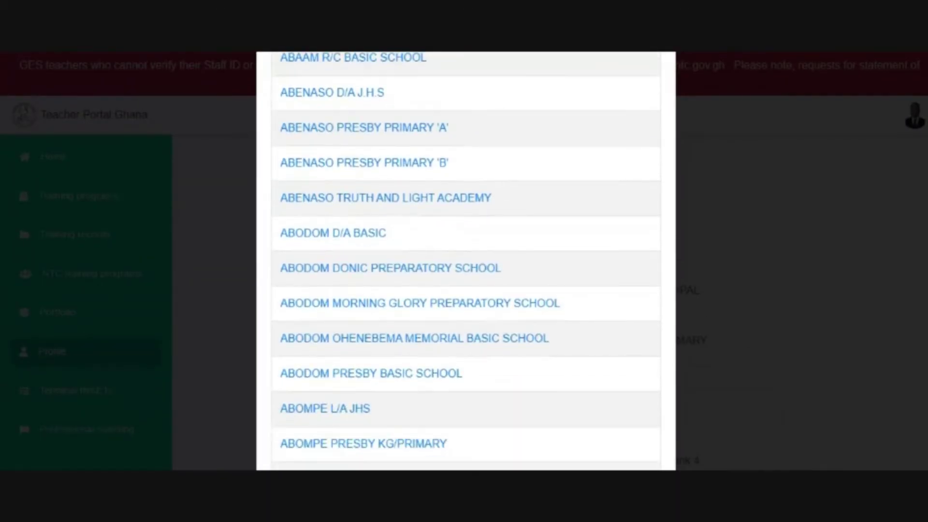
pyautogui.scroll(-7, 466, 261)
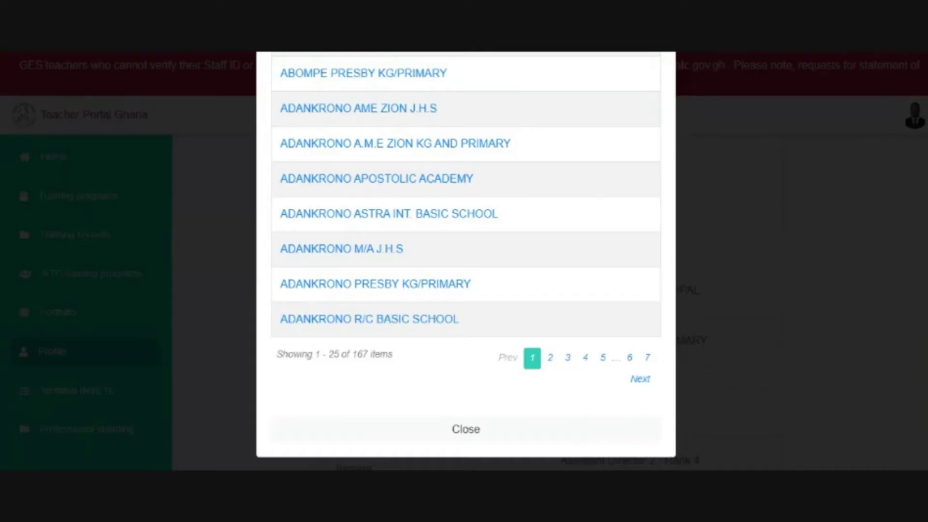
pyautogui.scroll(8, 466, 256)
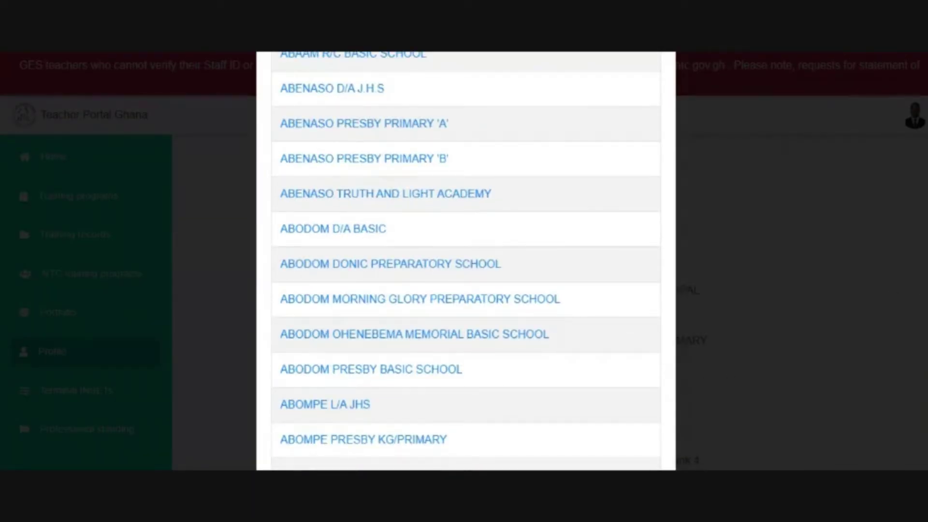
pyautogui.scroll(-8, 466, 257)
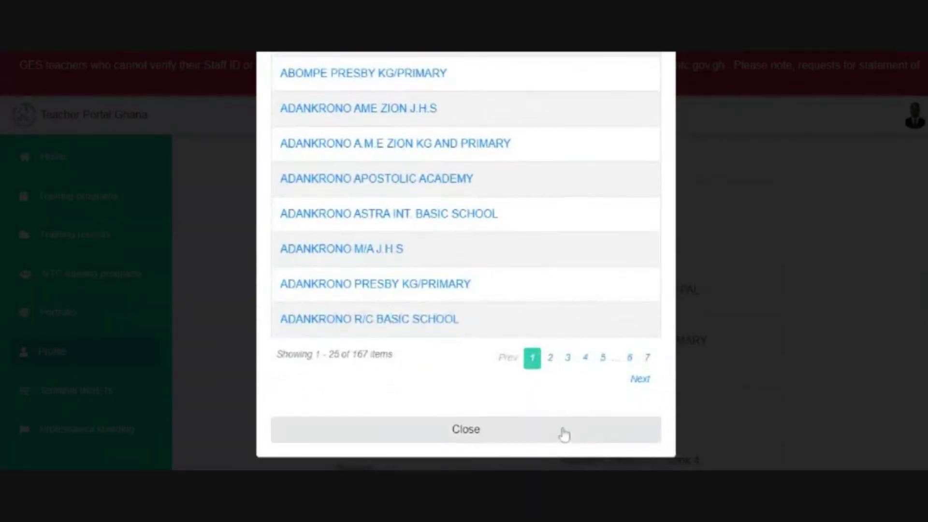
pyautogui.click(551, 358)
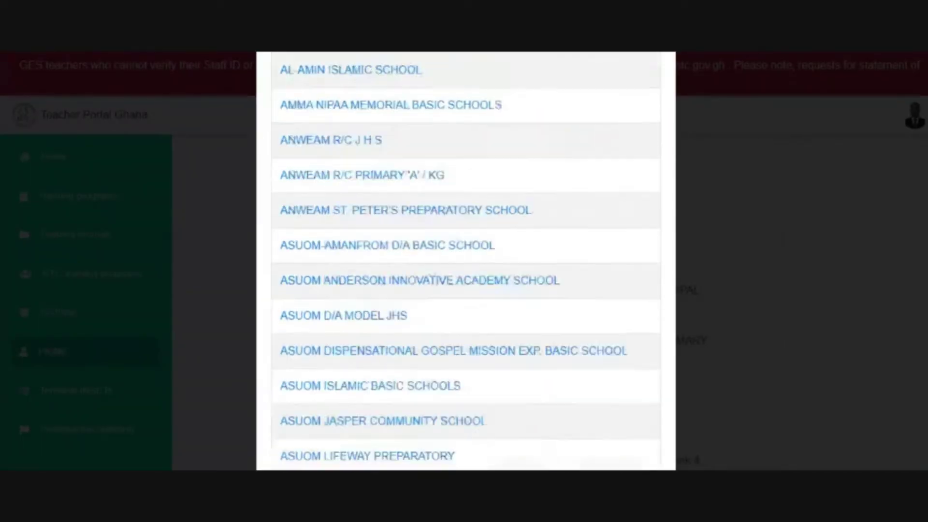
pyautogui.scroll(-10, 466, 261)
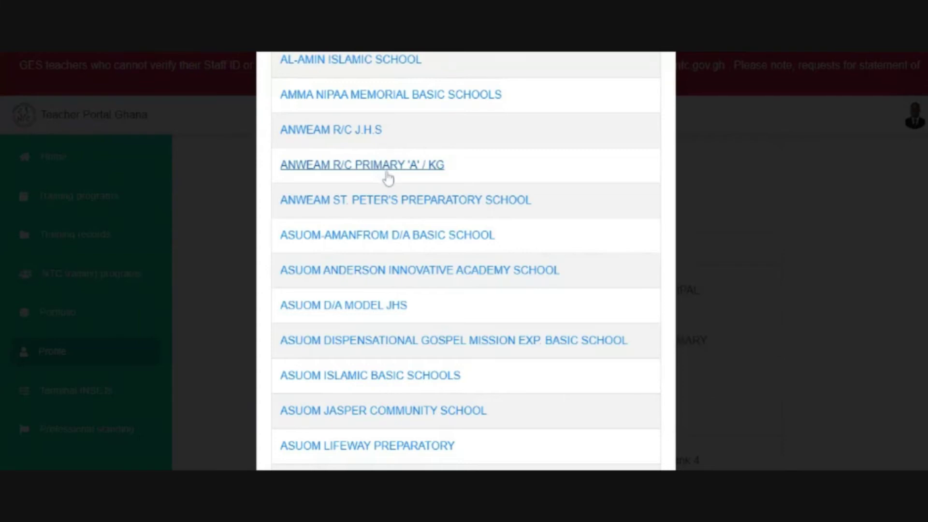
pyautogui.click(332, 131)
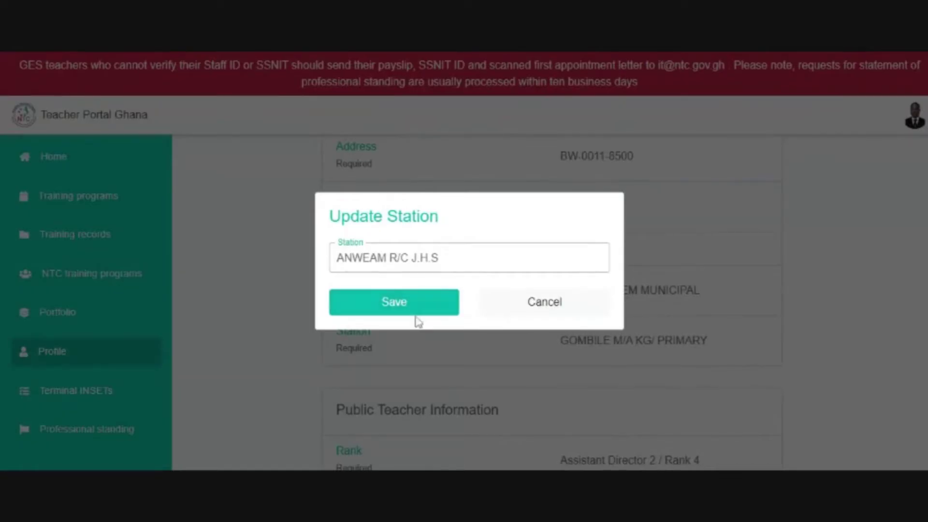
pyautogui.click(394, 301)
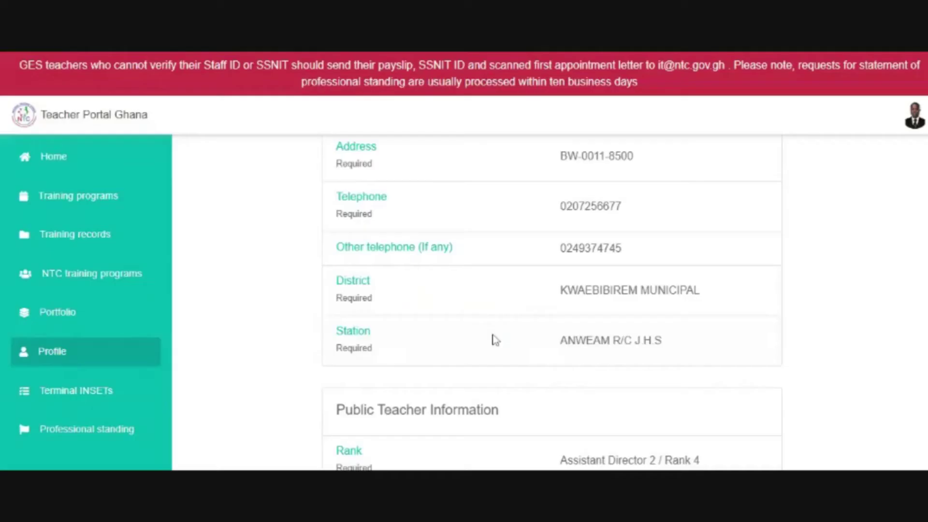
pyautogui.scroll(-5, 552, 303)
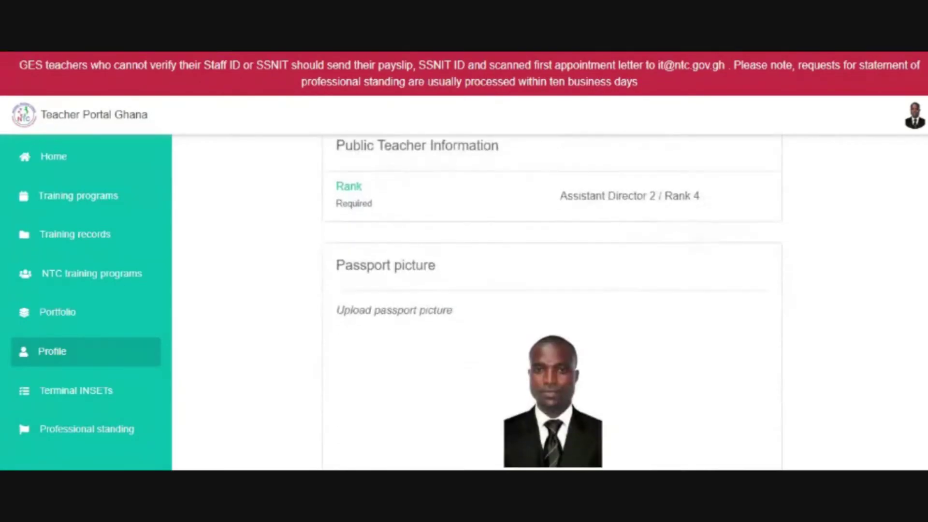
pyautogui.scroll(12, 552, 303)
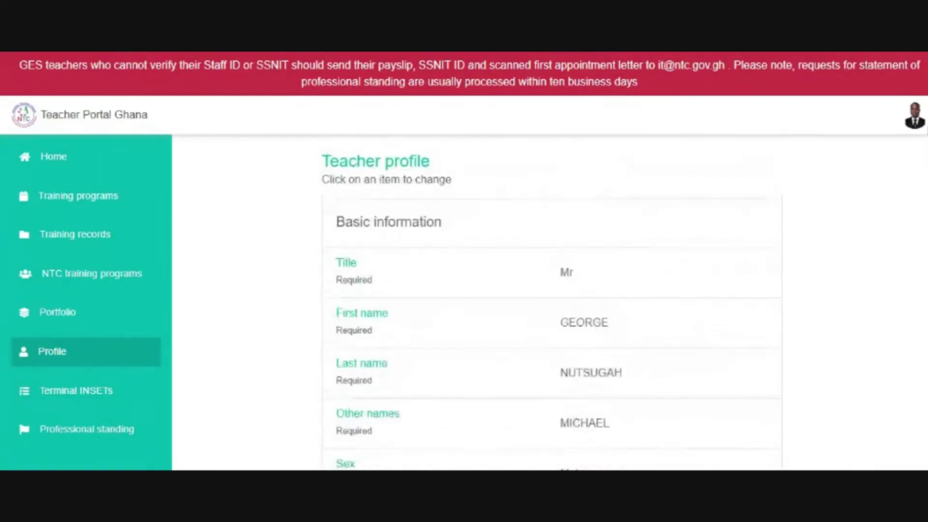
pyautogui.scroll(-10, 552, 302)
# - Go via Training programs to My Portfolio, showing Active 2022–2023 and Locked 2021–2022 portfolios
pyautogui.scroll(10, 552, 303)
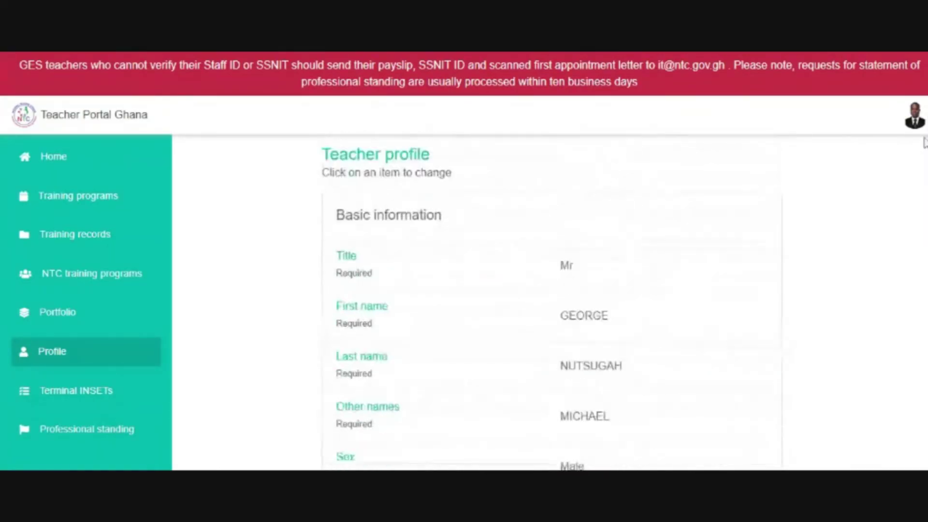
pyautogui.click(84, 199)
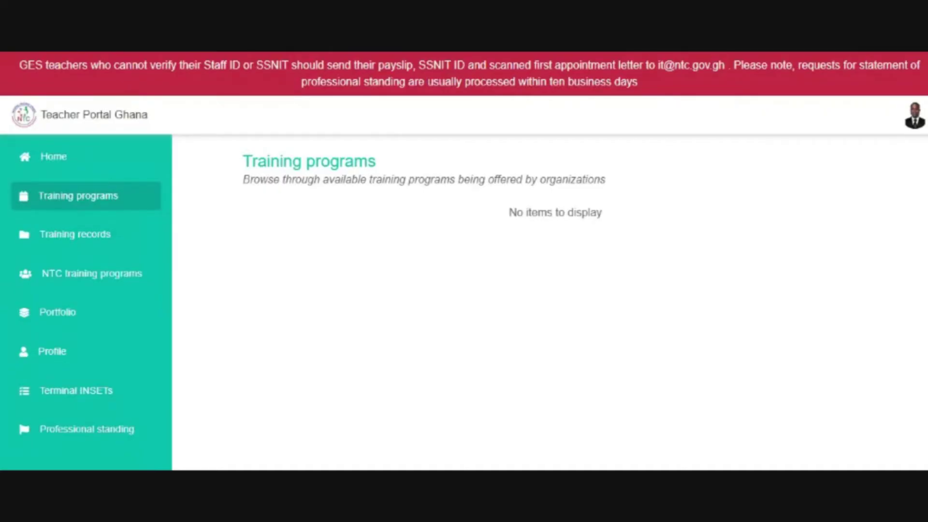
pyautogui.click(56, 315)
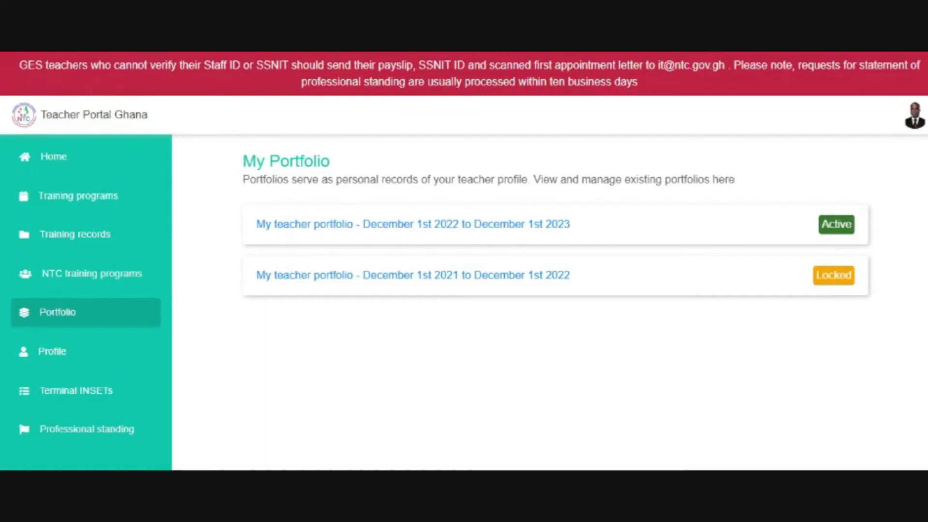
pyautogui.doubleClick(817, 282)
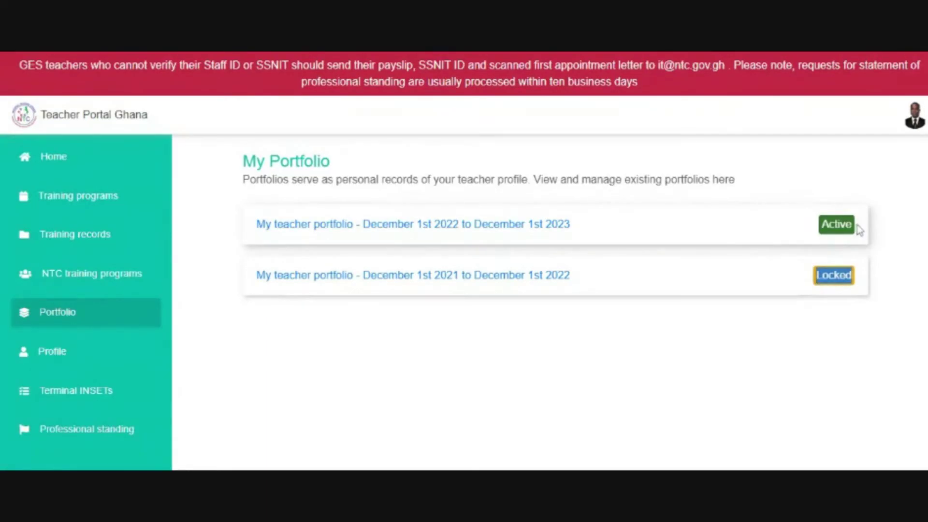
pyautogui.moveTo(860, 228); pyautogui.dragTo(825, 227)
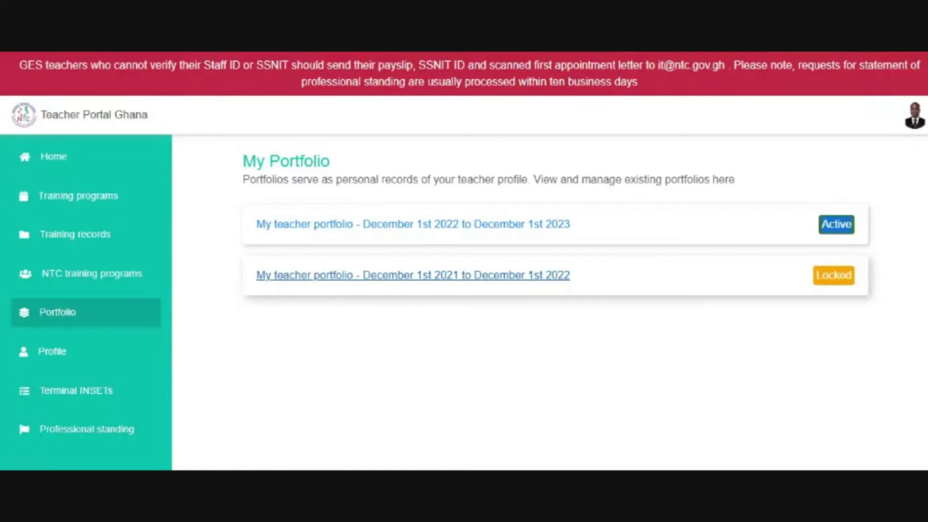
# - Open the locked December 2021–December 2022 portfolio and highlight its Teaching Philosophy grade of 0 / 9
pyautogui.click(505, 278)
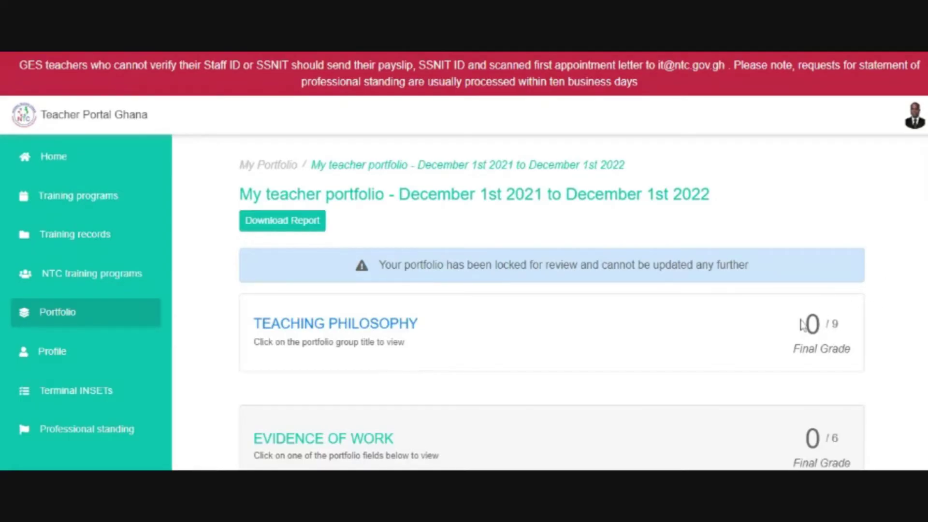
pyautogui.moveTo(802, 327); pyautogui.dragTo(853, 351)
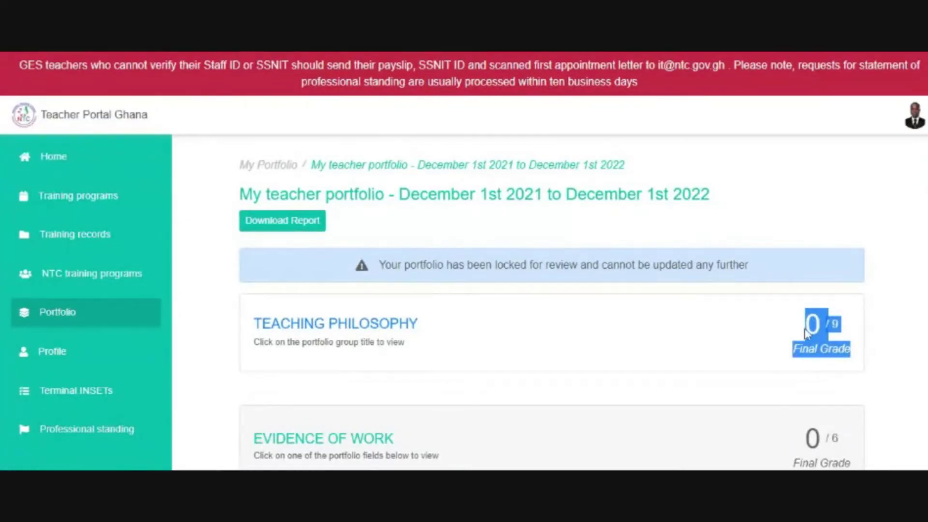
pyautogui.click(785, 313)
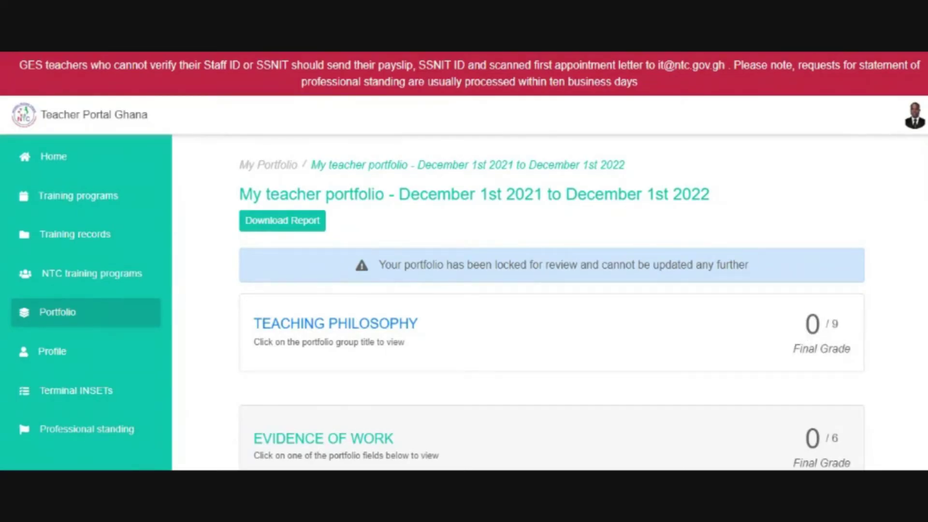
pyautogui.moveTo(804, 312); pyautogui.dragTo(851, 354)
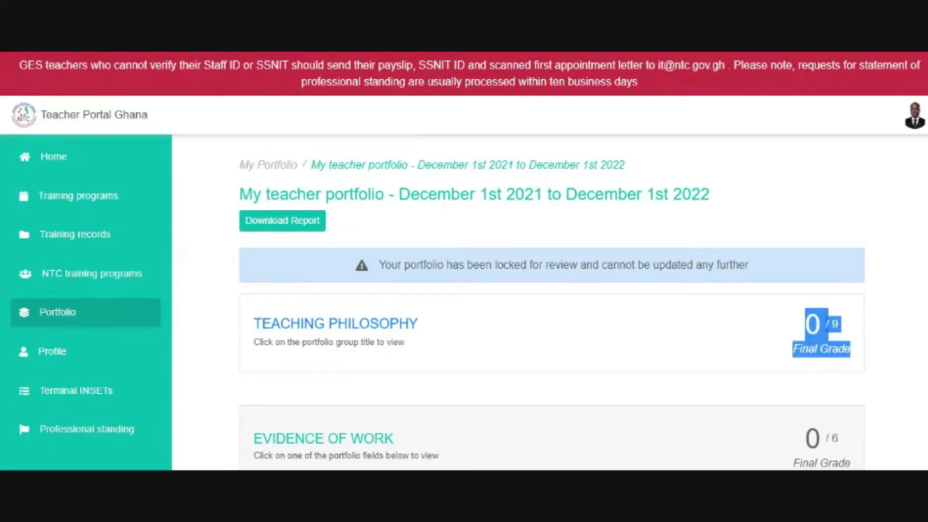
pyautogui.scroll(-2, 800, 295)
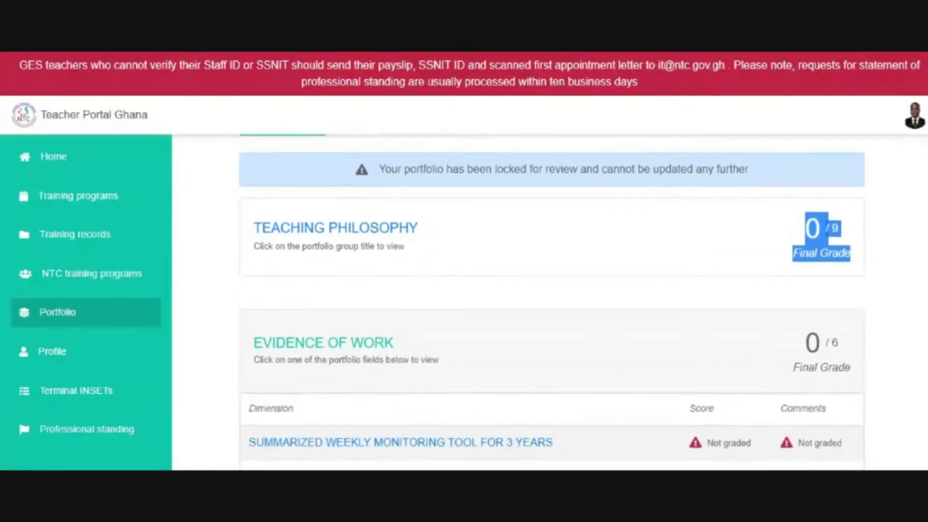
# - Highlight the Evidence of Work grade 0 / 6 and recheck the 0 / 9 Teaching Philosophy score
pyautogui.moveTo(802, 331); pyautogui.dragTo(853, 368)
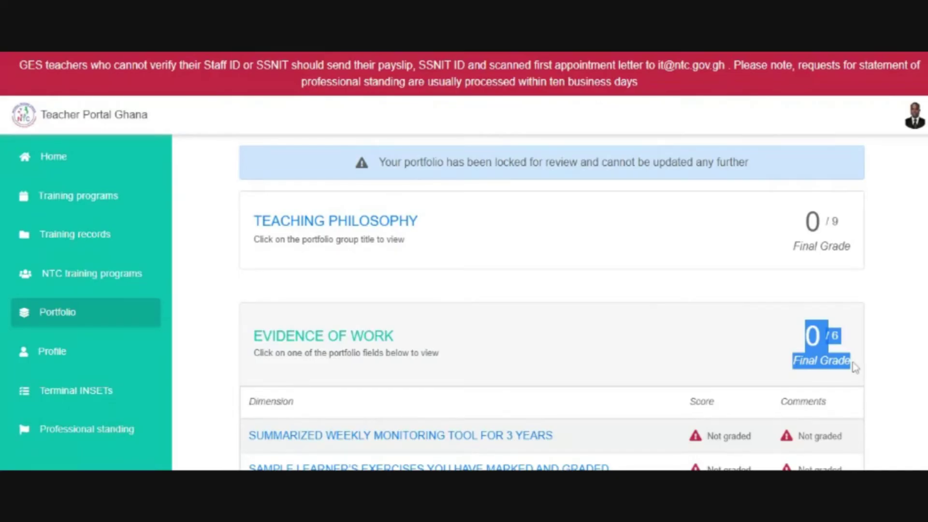
pyautogui.moveTo(804, 219); pyautogui.dragTo(843, 226)
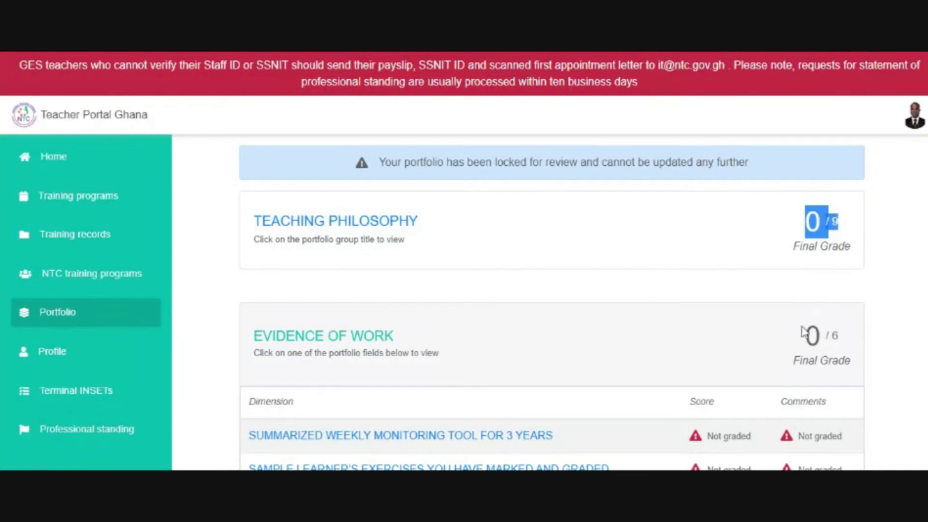
pyautogui.click(805, 345)
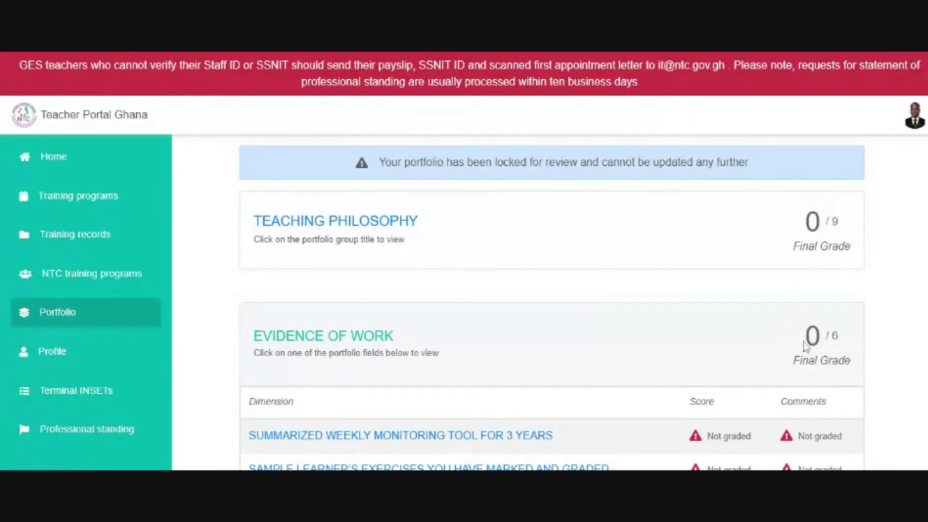
pyautogui.moveTo(805, 344); pyautogui.dragTo(841, 339)
# - Scroll through every ungraded section of the locked portfolio, noting Reflective Practice at 0 / 15, then return to the top
pyautogui.scroll(-5, 772, 242)
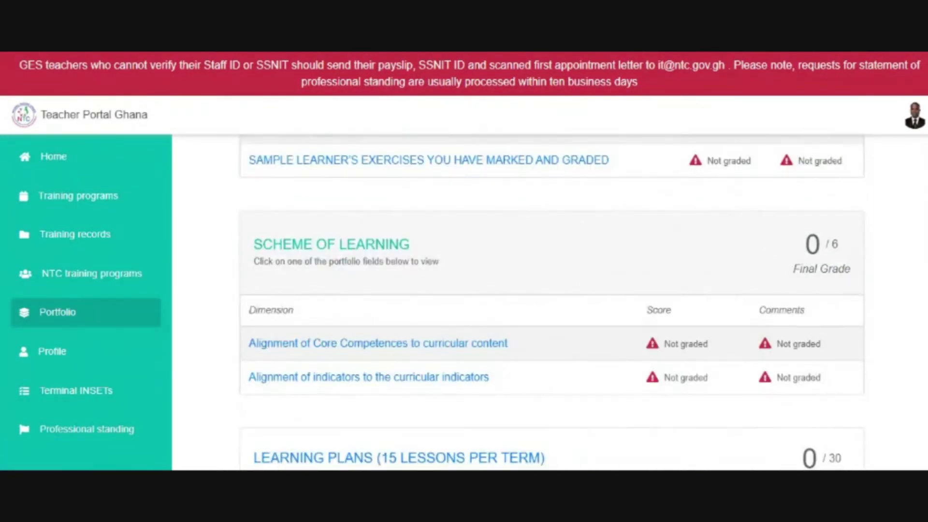
pyautogui.scroll(-3, 551, 299)
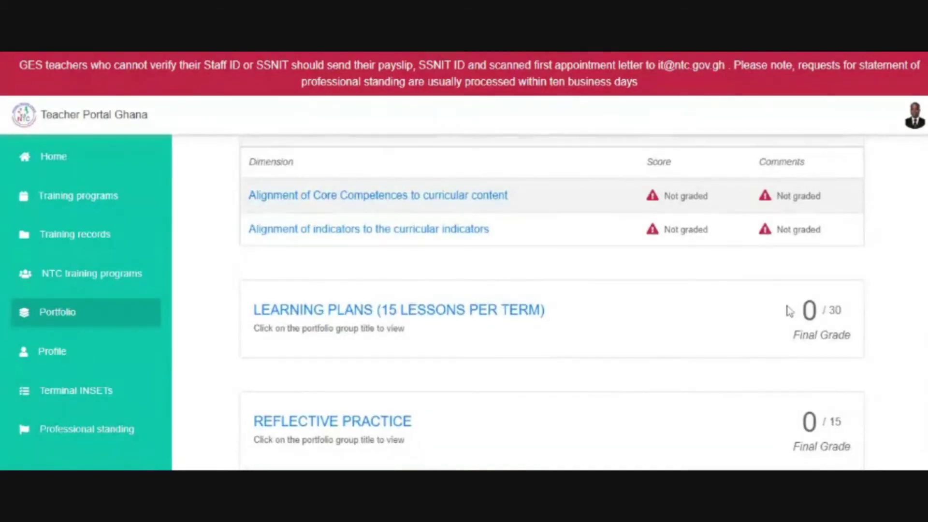
pyautogui.moveTo(795, 319); pyautogui.dragTo(845, 327)
pyautogui.scroll(-3, 793, 264)
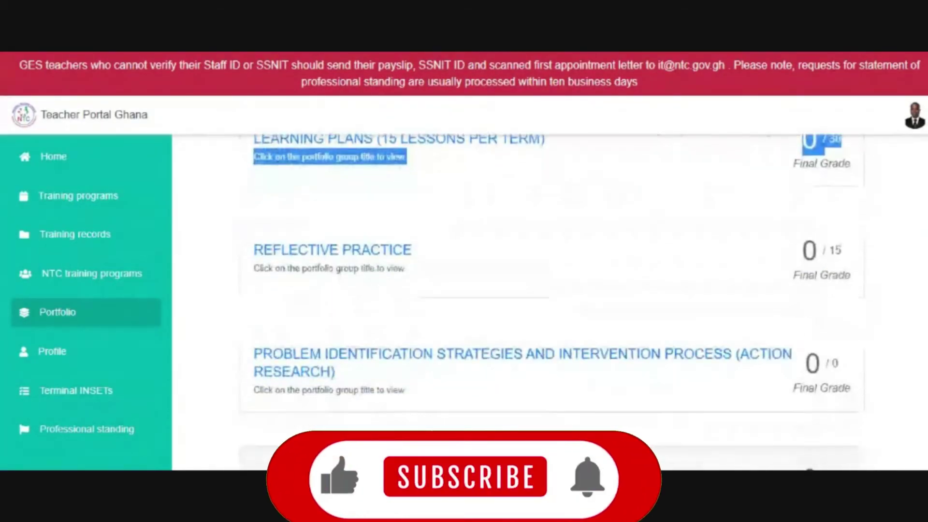
pyautogui.moveTo(800, 251); pyautogui.dragTo(856, 264)
pyautogui.scroll(-3, 854, 261)
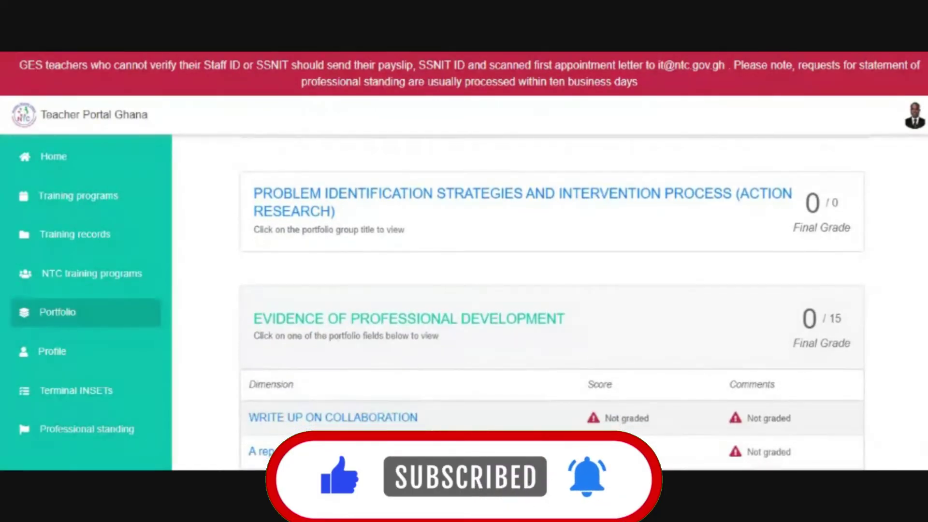
pyautogui.scroll(-2, 552, 304)
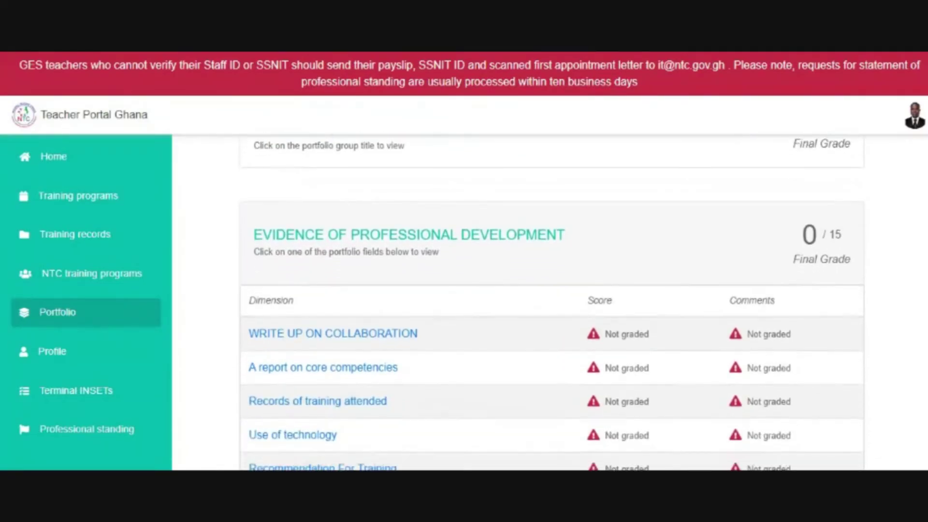
pyautogui.scroll(-4, 552, 302)
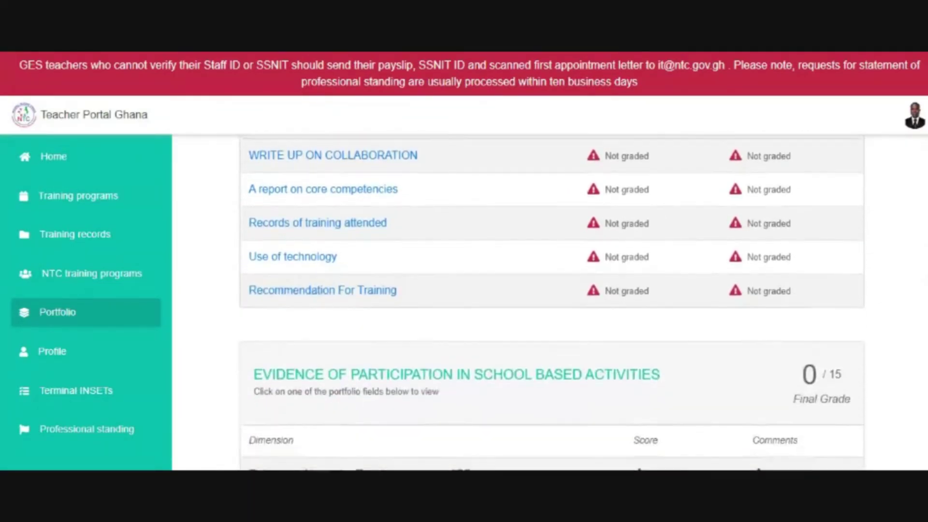
pyautogui.scroll(-2, 553, 304)
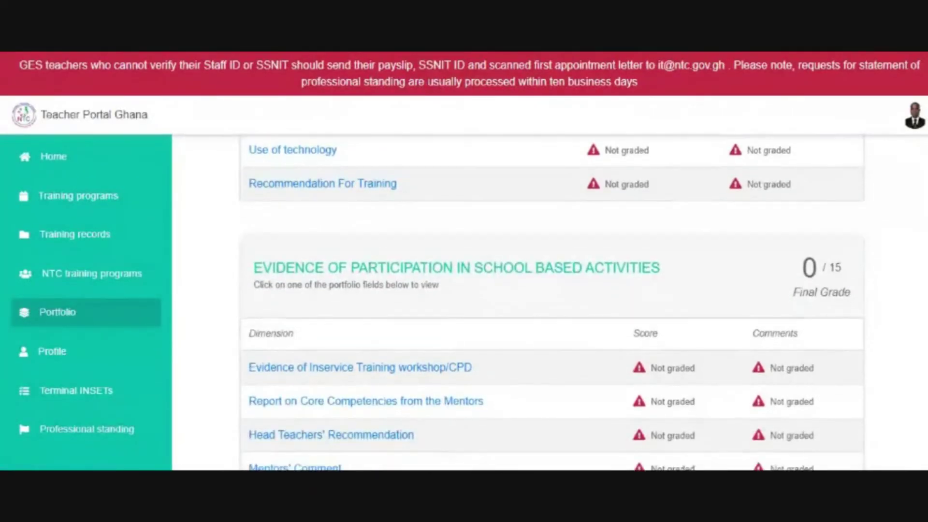
pyautogui.scroll(-4, 553, 303)
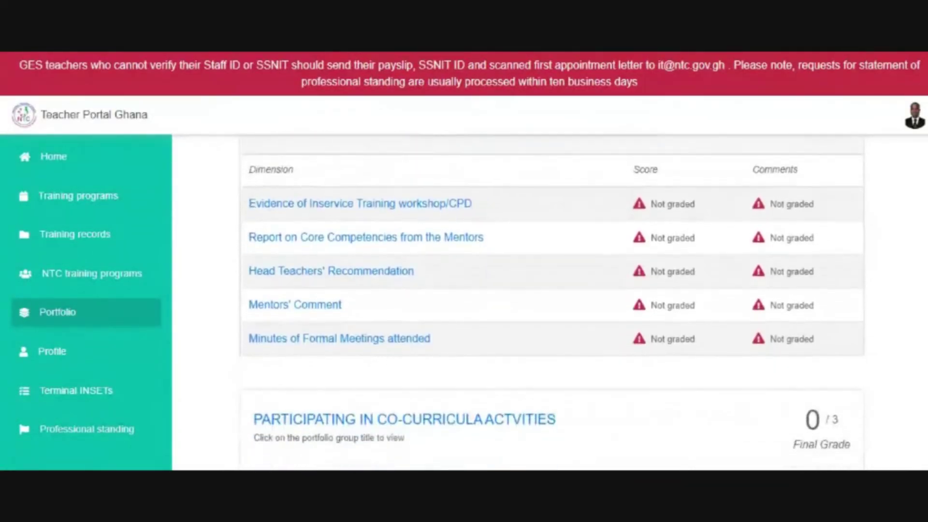
pyautogui.scroll(-1, 552, 303)
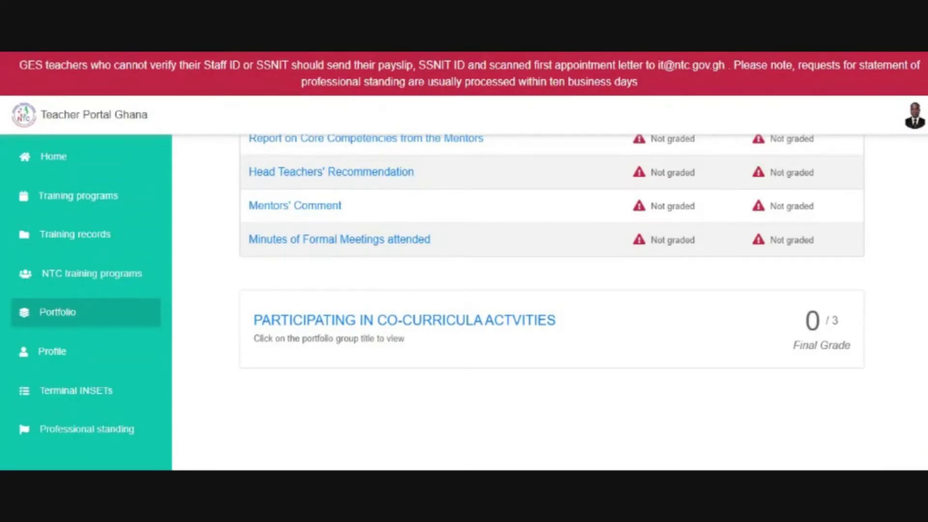
pyautogui.moveTo(920, 426); pyautogui.dragTo(921, 165)
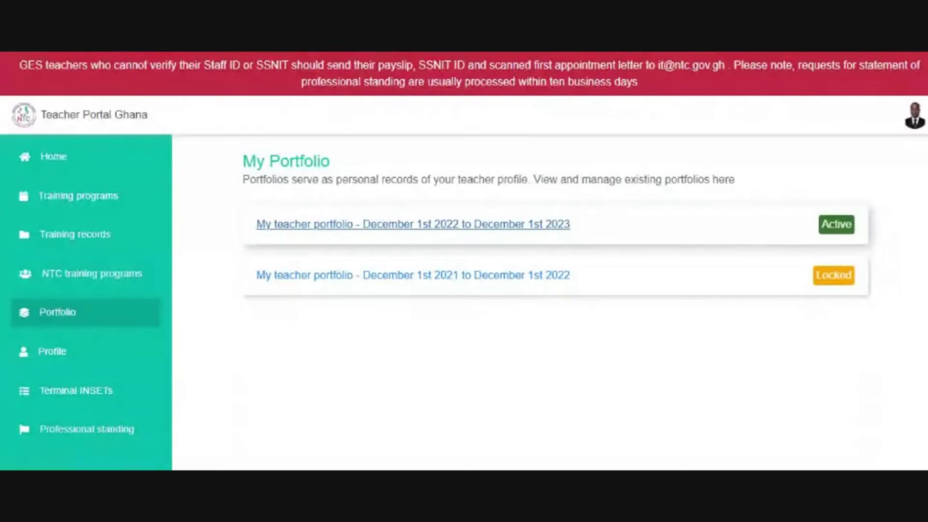
# - Open the active 2022–2023 portfolio, highlight its heading, and scroll to the Teaching Philosophy group
pyautogui.click(365, 225)
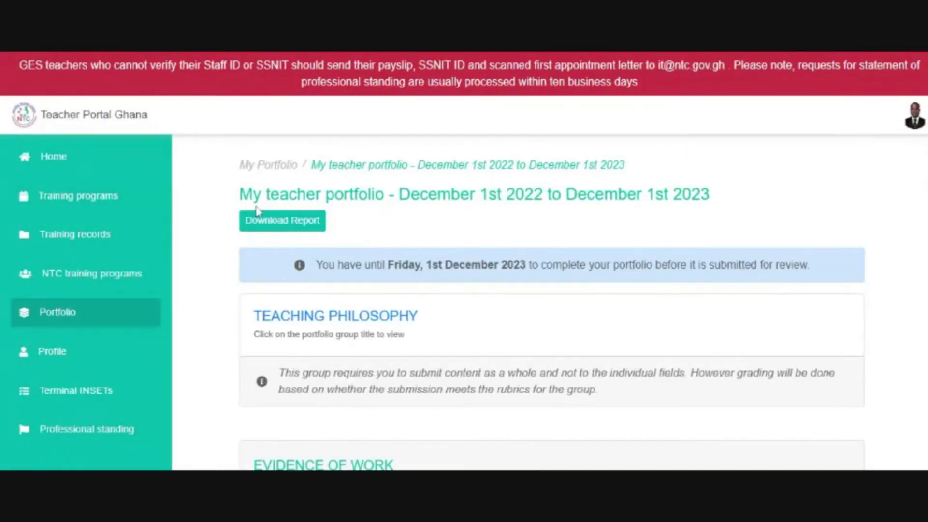
pyautogui.moveTo(240, 194); pyautogui.dragTo(651, 209)
pyautogui.click(734, 179)
pyautogui.tripleClick(749, 193)
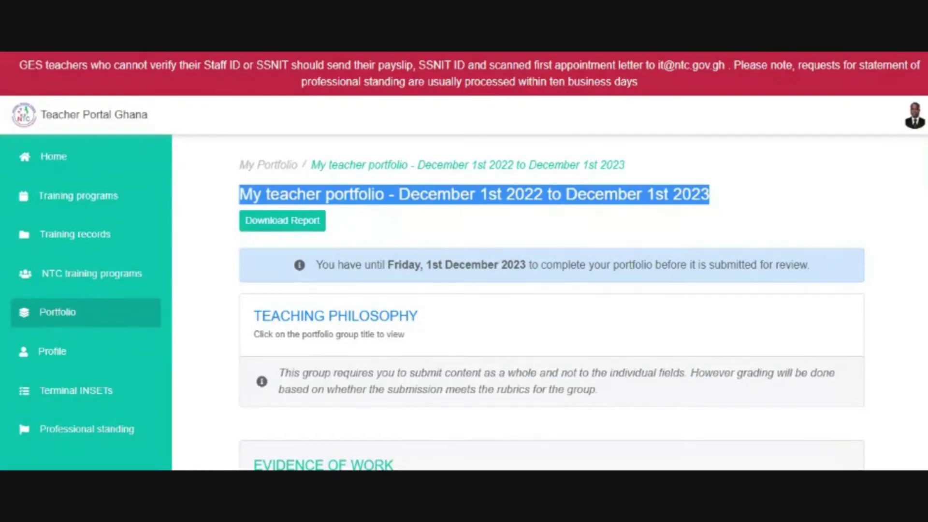
pyautogui.scroll(-3, 551, 302)
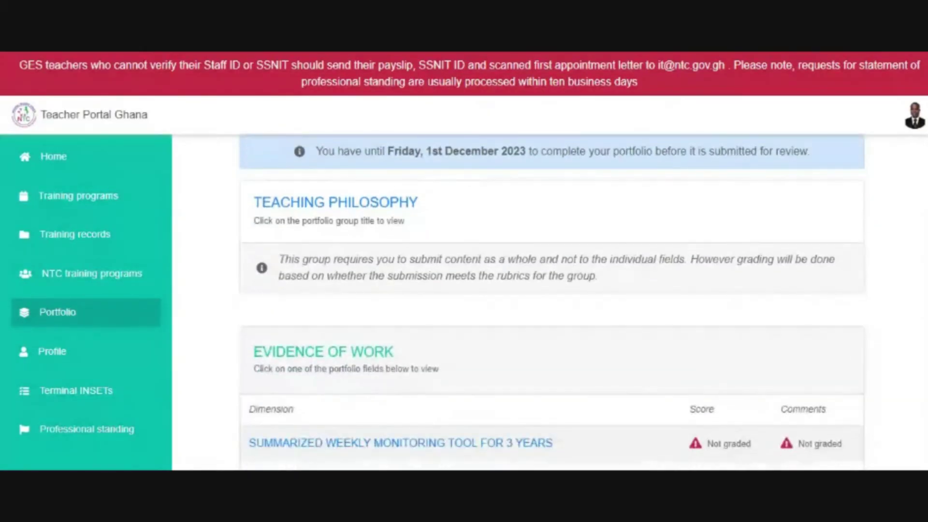
pyautogui.scroll(-1, 551, 302)
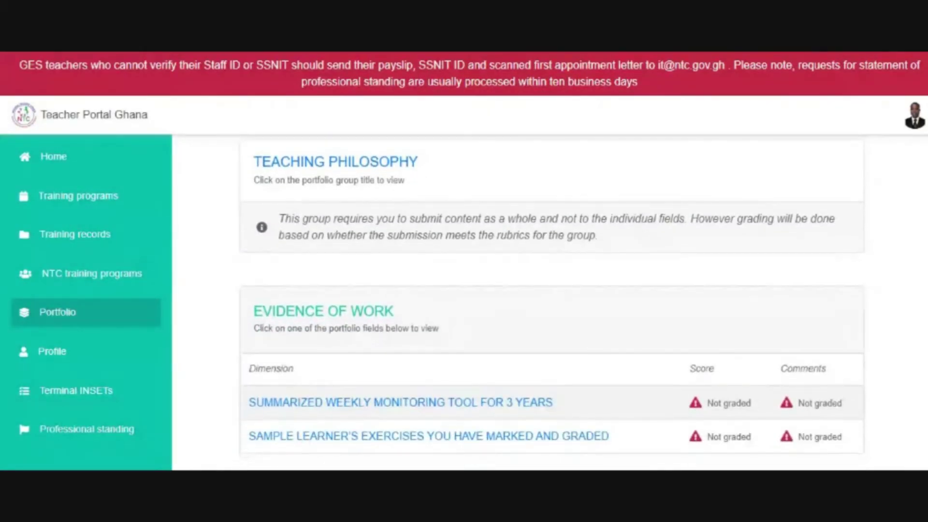
pyautogui.scroll(1, 551, 302)
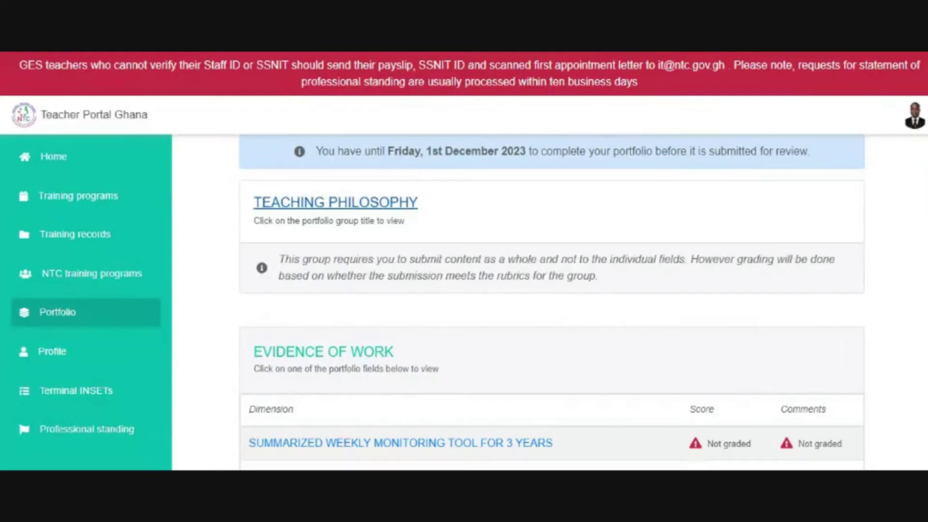
# - Open the Teaching Philosophy field, delete its uploaded file with confirmation, and select the old text
pyautogui.click(326, 203)
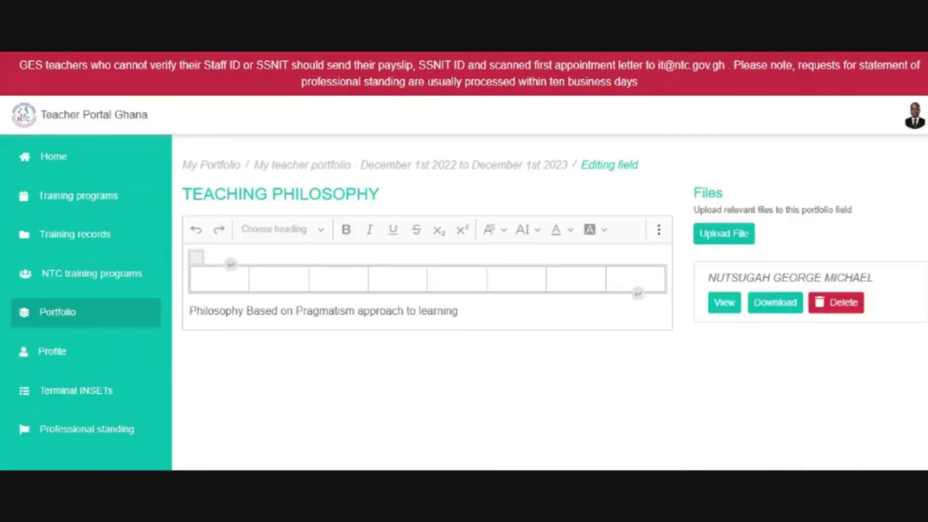
pyautogui.click(829, 304)
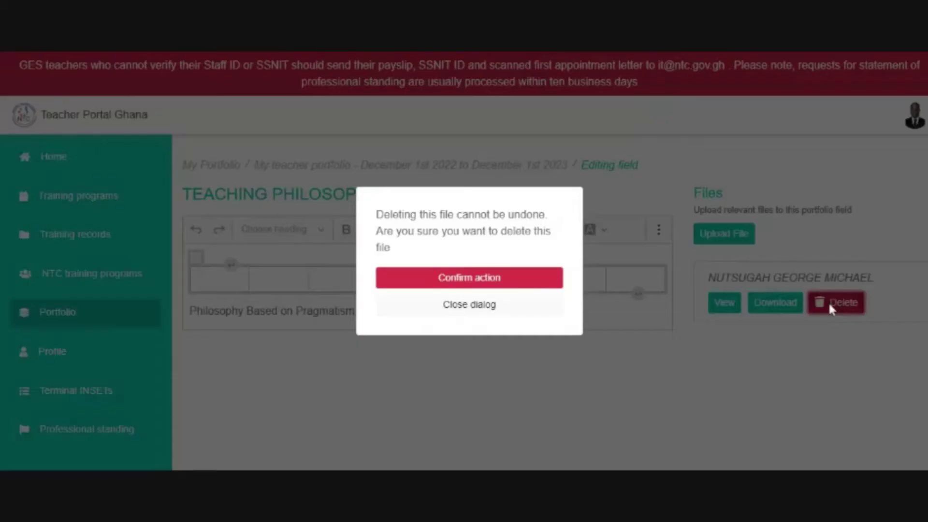
pyautogui.click(516, 282)
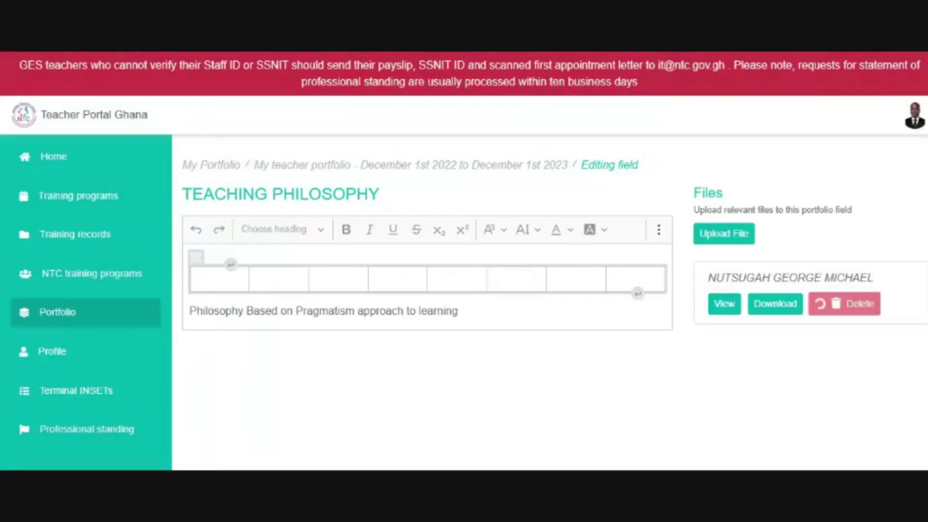
pyautogui.moveTo(458, 311); pyautogui.dragTo(364, 310)
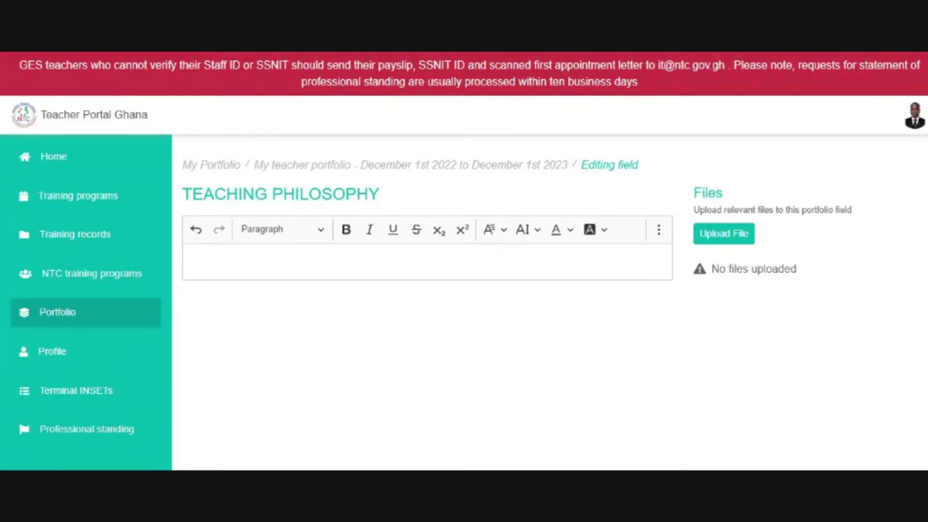
# - Start a file upload named with the teacher's name plus 'TEACHING PHY FOR 2023' and open its file chooser
pyautogui.click(726, 237)
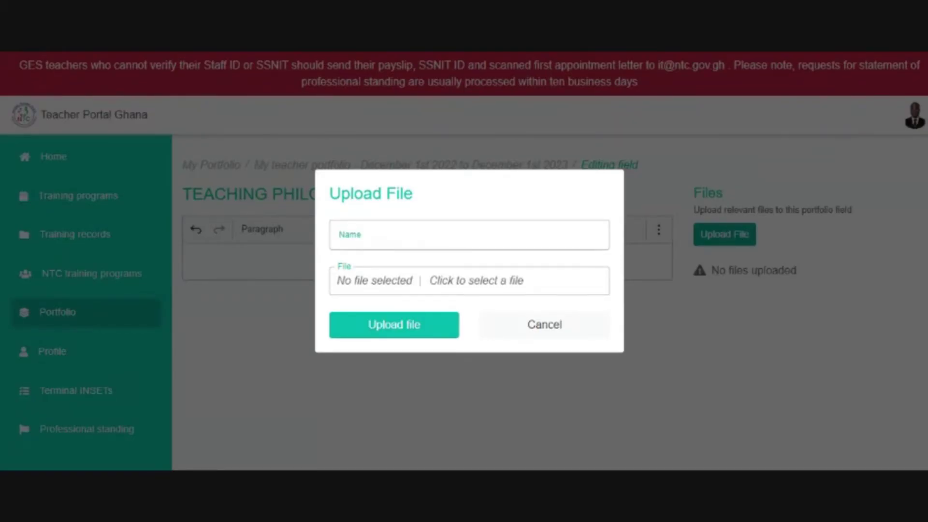
pyautogui.click(419, 222)
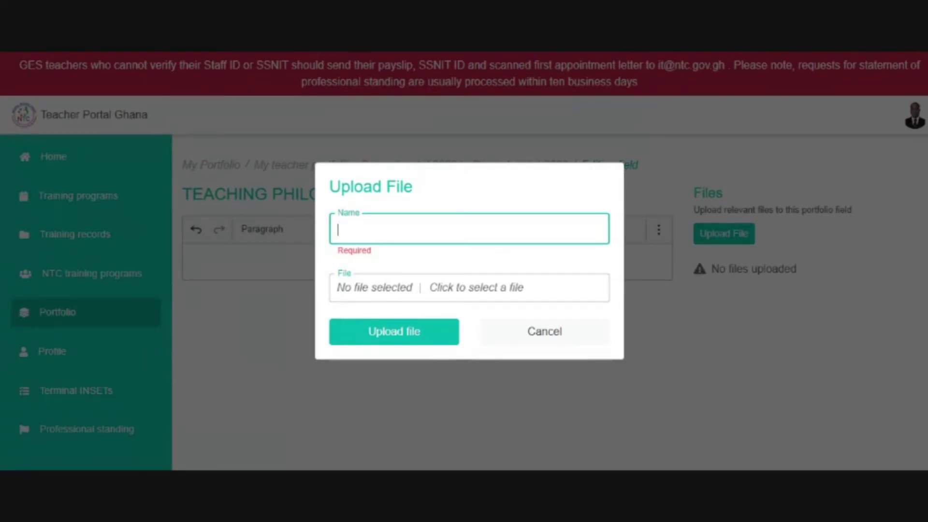
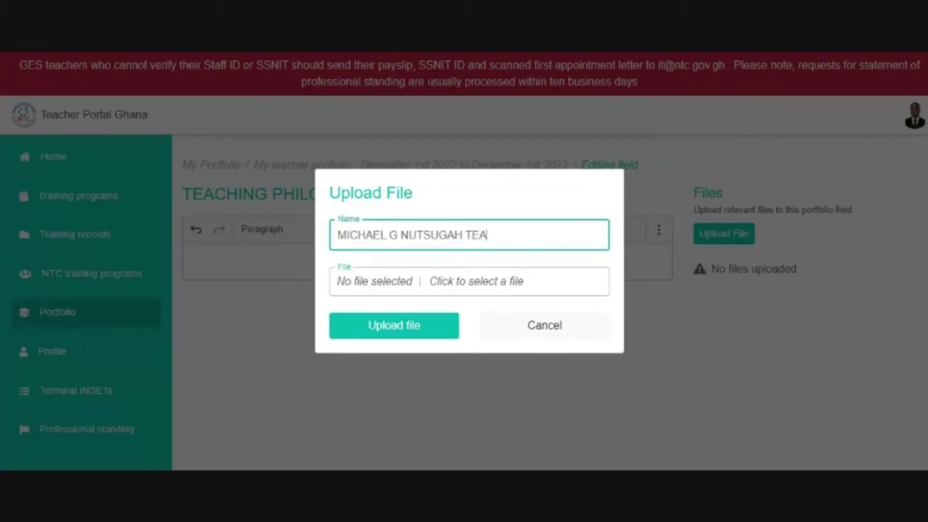
pyautogui.write('CHING PHY FOR 2023')
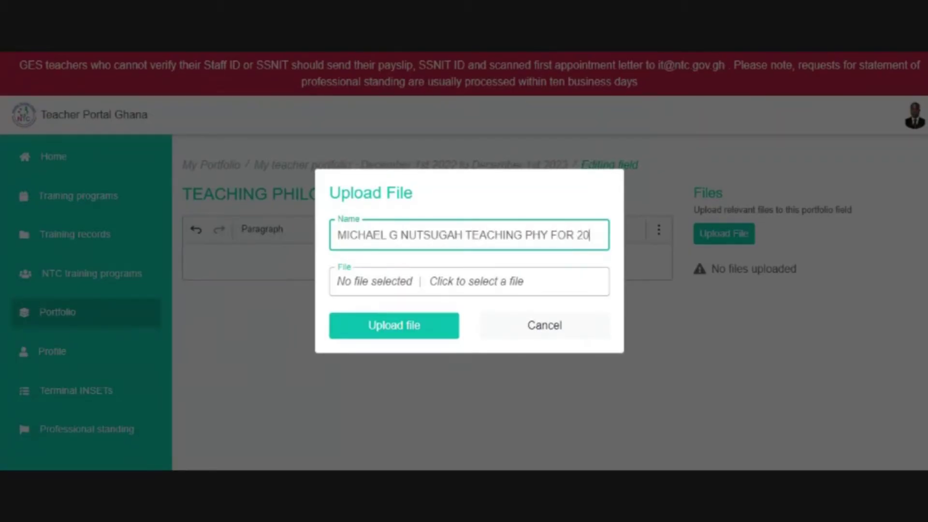
pyautogui.press('BackSpace')
pyautogui.press('BackSpace')
pyautogui.write('23')
pyautogui.click(535, 290)
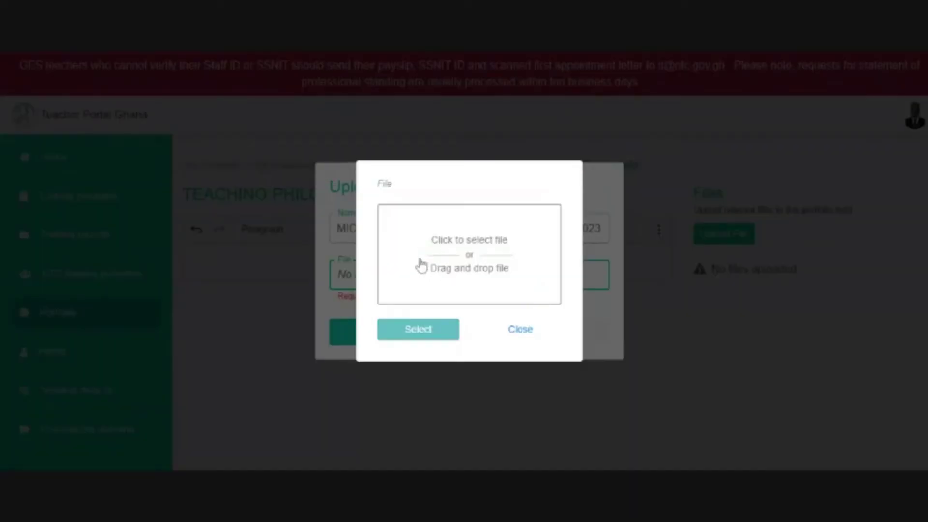
# - Reopen the file picker and launch the Windows Open dialog from the 'Click to select file' drop zone
pyautogui.click(528, 334)
pyautogui.click(468, 286)
pyautogui.moveTo(510, 269); pyautogui.dragTo(463, 275)
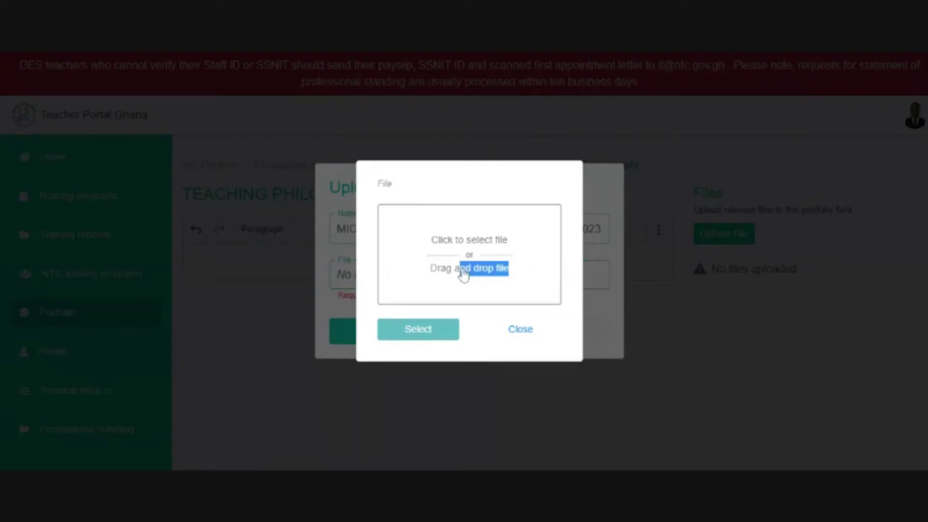
pyautogui.click(716, 275)
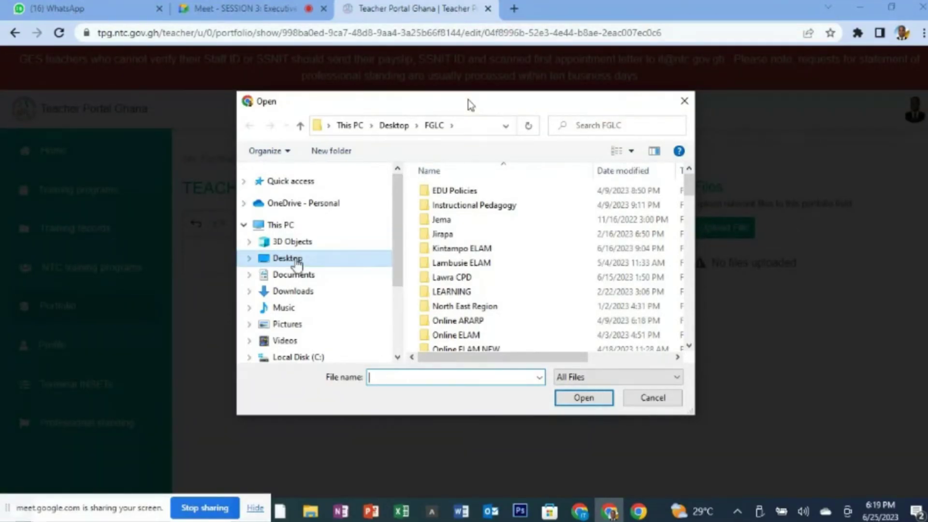
# - Pick philosophy.pdf from the FGLC folder on the Desktop in the Windows Open dialog
pyautogui.click(296, 260)
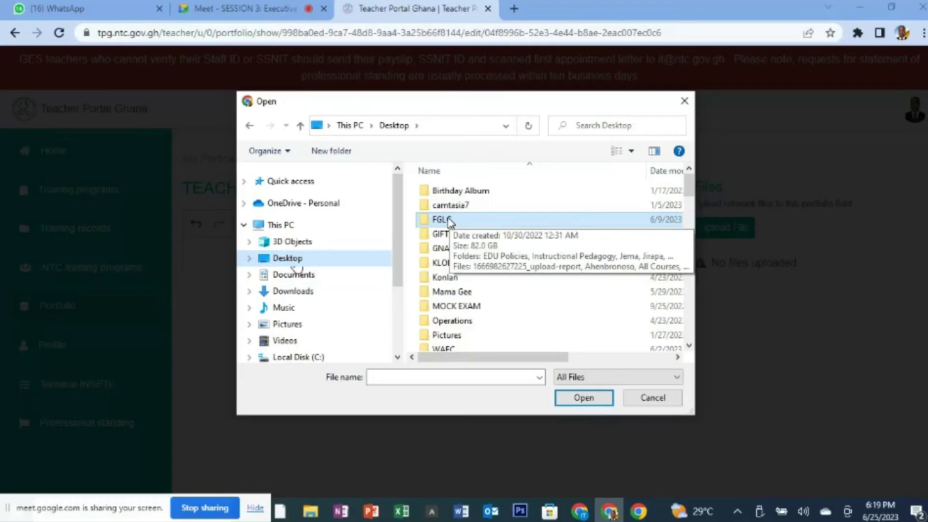
pyautogui.press('Return')
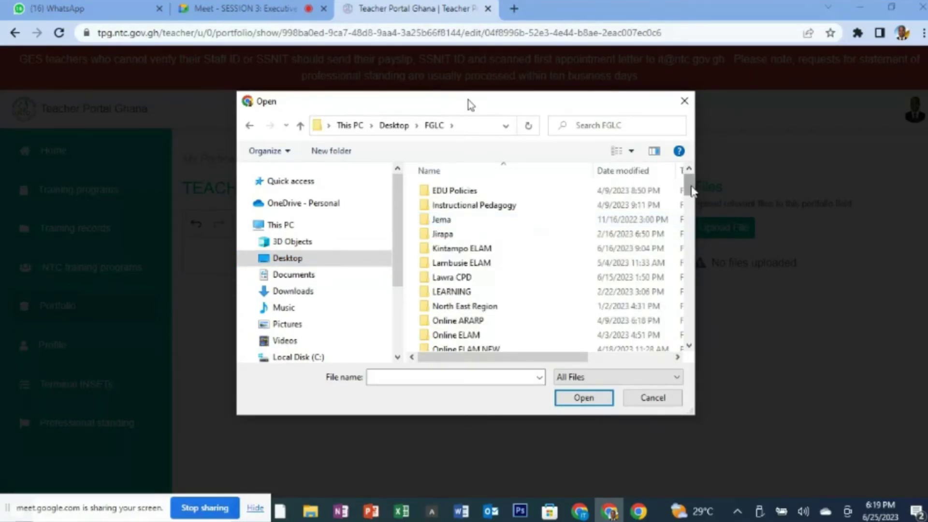
pyautogui.moveTo(691, 191); pyautogui.dragTo(692, 291)
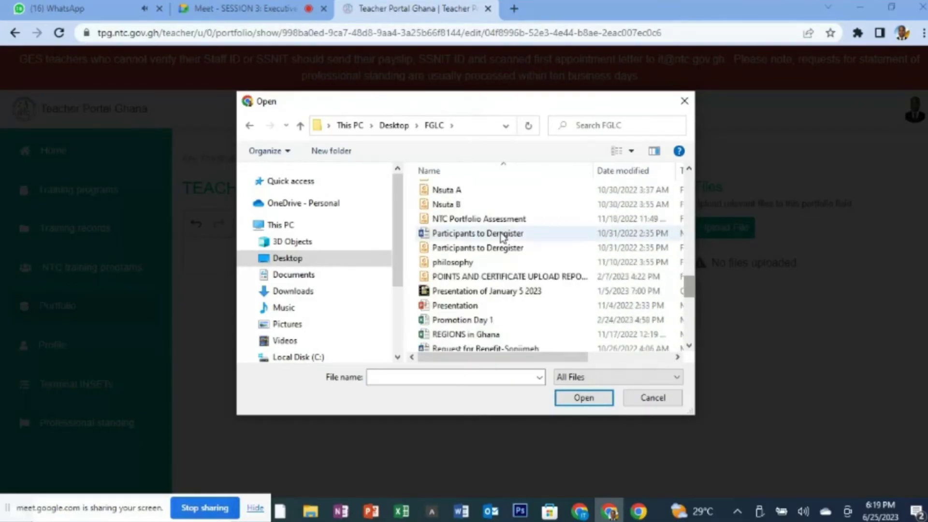
pyautogui.click(456, 265)
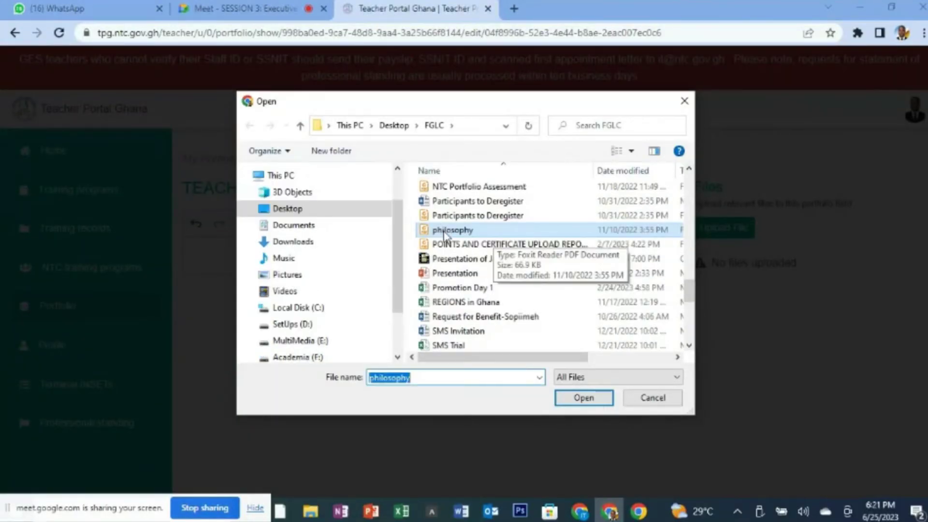
pyautogui.click(449, 232)
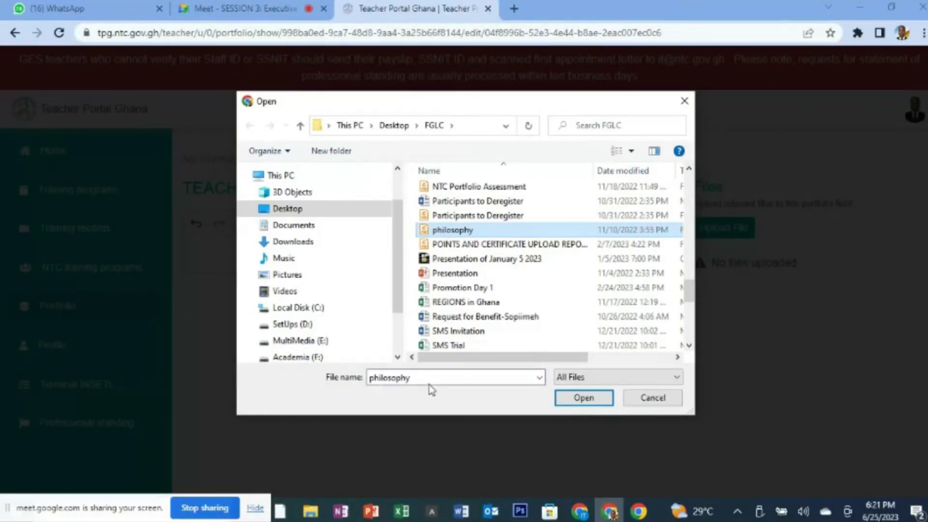
pyautogui.click(586, 399)
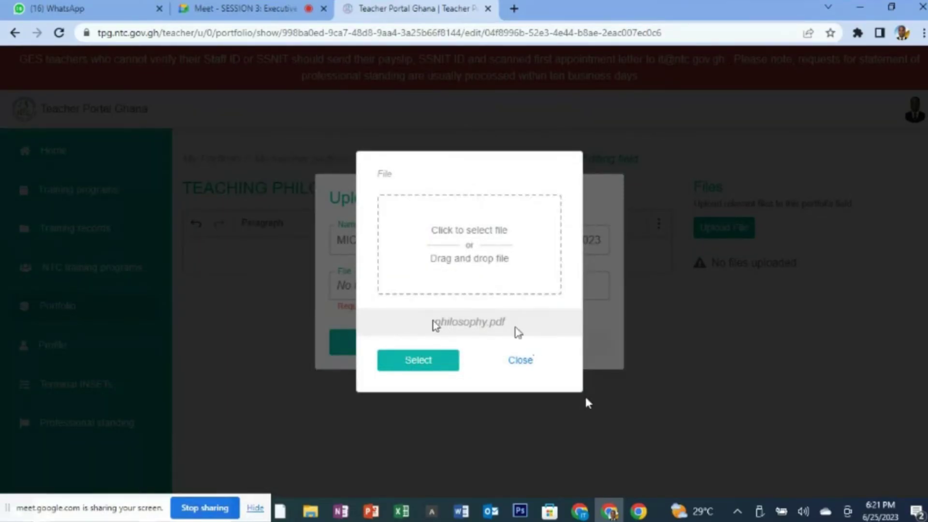
# - Upload philosophy.pdf under its 'TEACHING PHY FOR 2023' name to the Teaching Philosophy field
pyautogui.moveTo(433, 322); pyautogui.dragTo(515, 324)
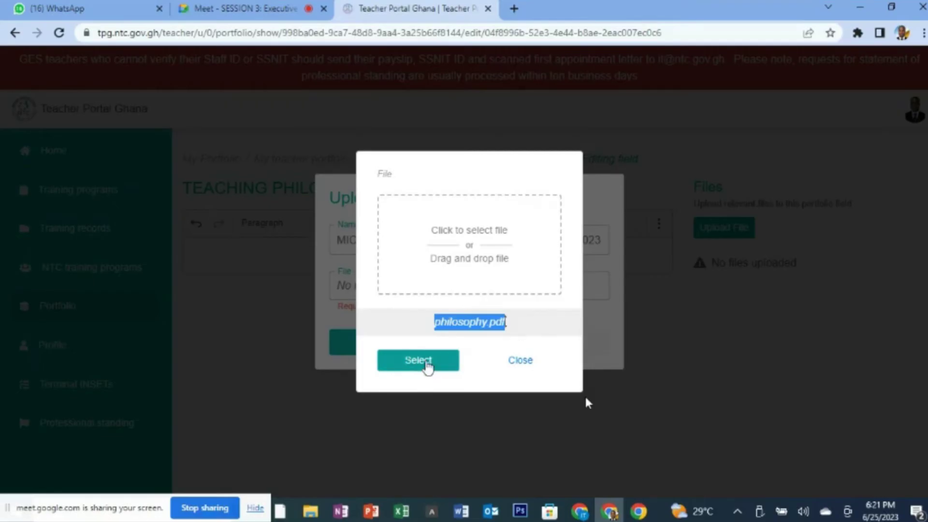
pyautogui.click(424, 363)
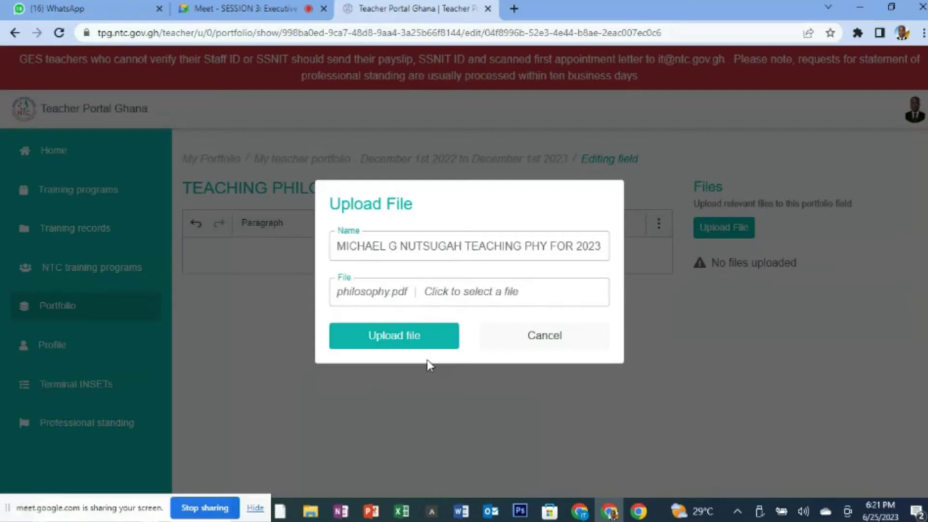
pyautogui.click(416, 339)
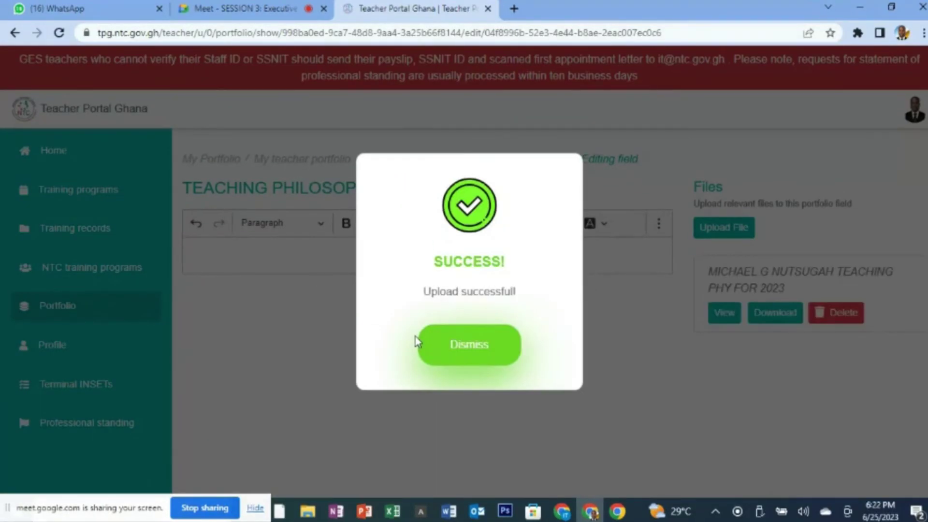
# - Dismiss the SUCCESS message and check the TEACHING PHY FOR 2023 file in the Files list
pyautogui.click(484, 355)
pyautogui.moveTo(708, 271); pyautogui.dragTo(812, 291)
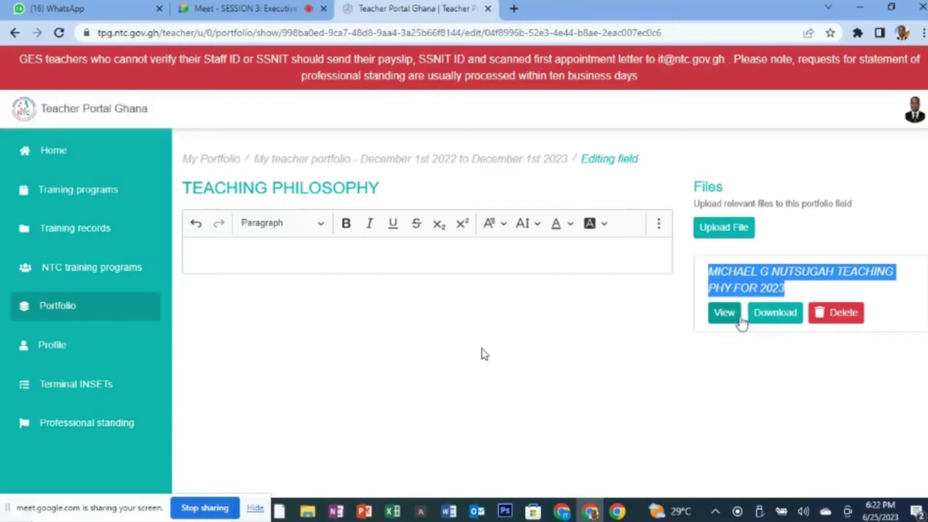
pyautogui.click(717, 352)
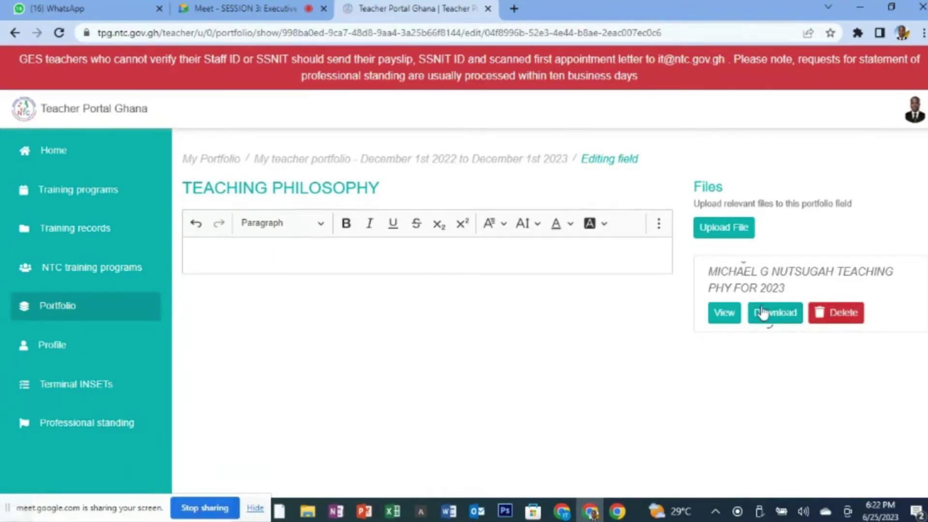
pyautogui.click(716, 320)
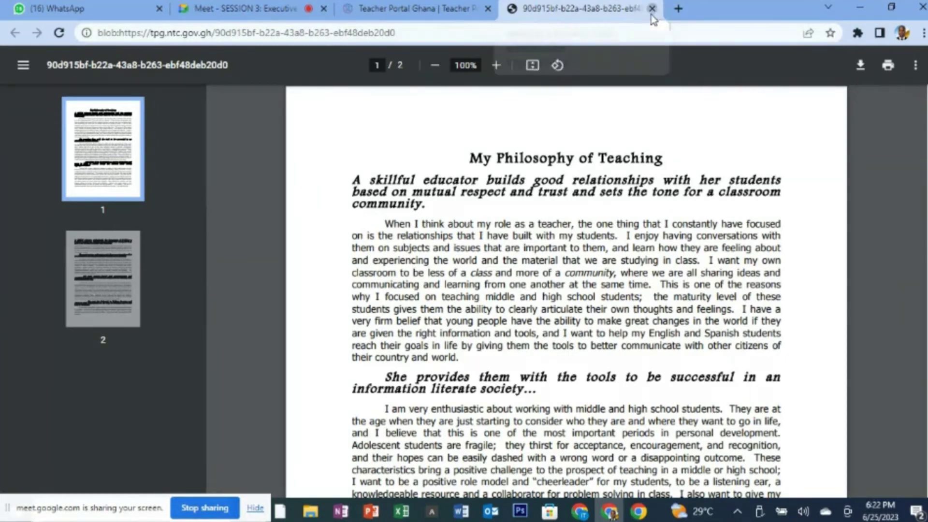
pyautogui.click(652, 8)
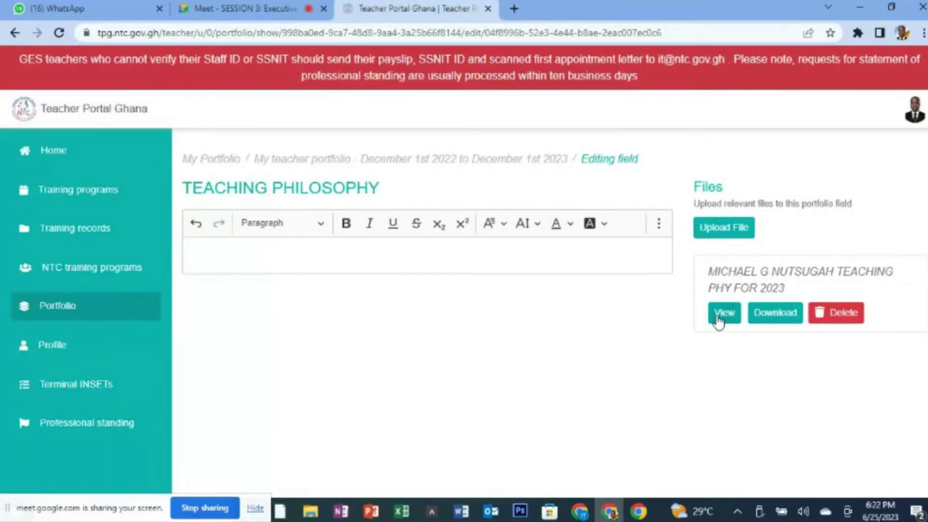
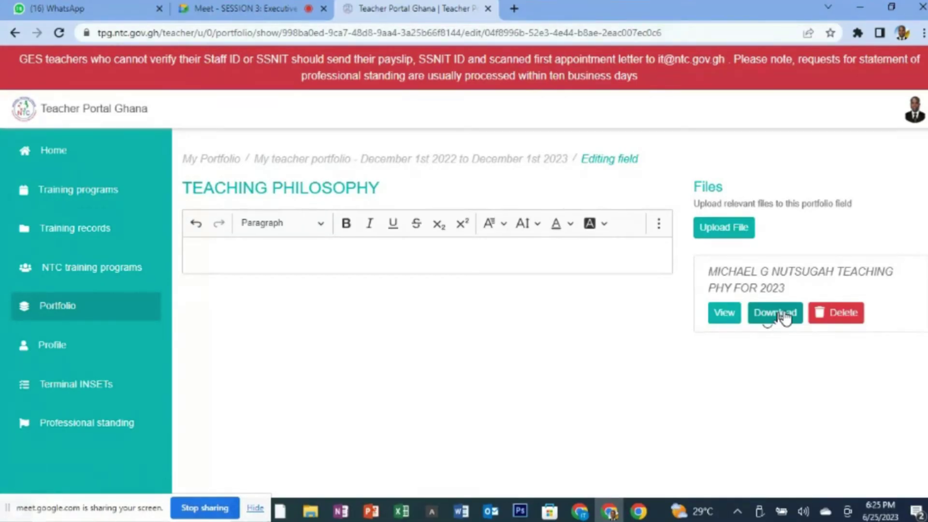
# - Delete the uploaded teaching philosophy file and reopen the December 2022–December 2023 portfolio
pyautogui.click(845, 319)
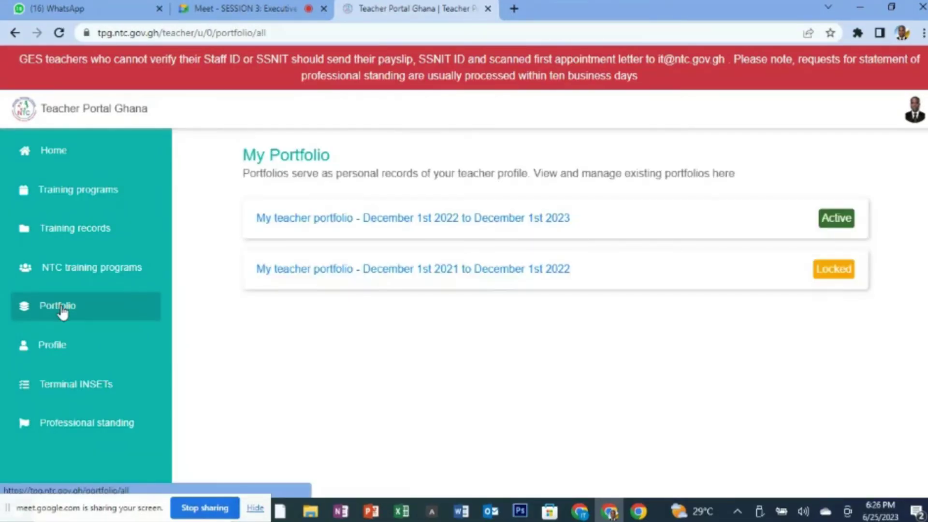
pyautogui.click(387, 219)
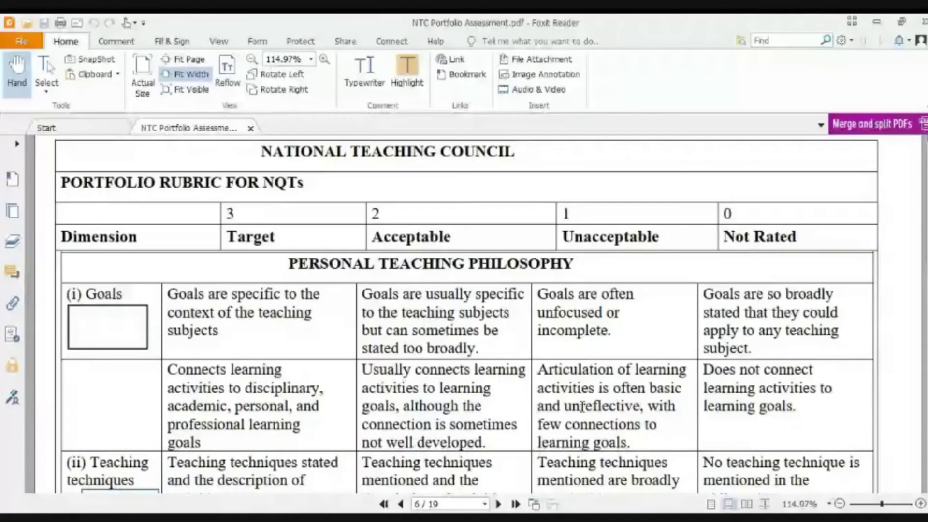
# - Scroll through pages 6–7 of NTC Portfolio Assessment.pdf to review the Personal Teaching Philosophy rubric
pyautogui.scroll(-2, 583, 406)
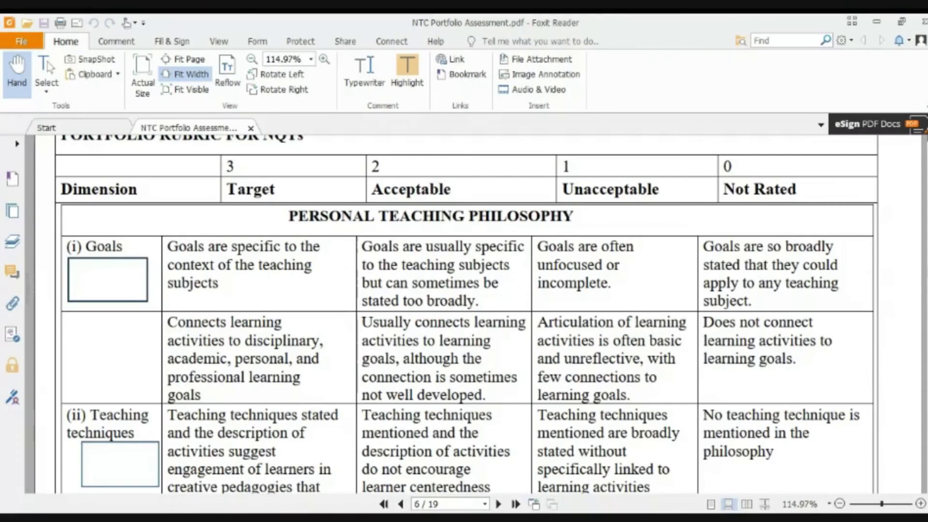
pyautogui.scroll(-10, 456, 314)
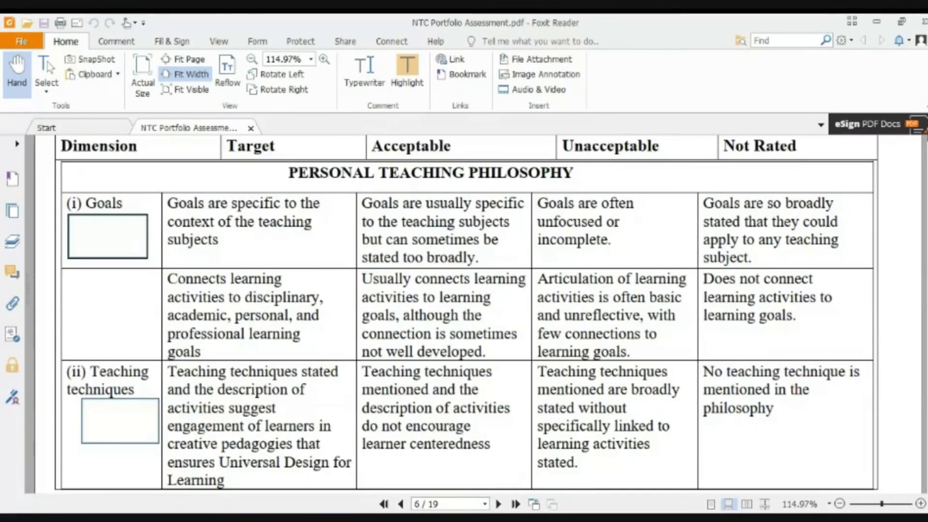
pyautogui.scroll(-6, 479, 314)
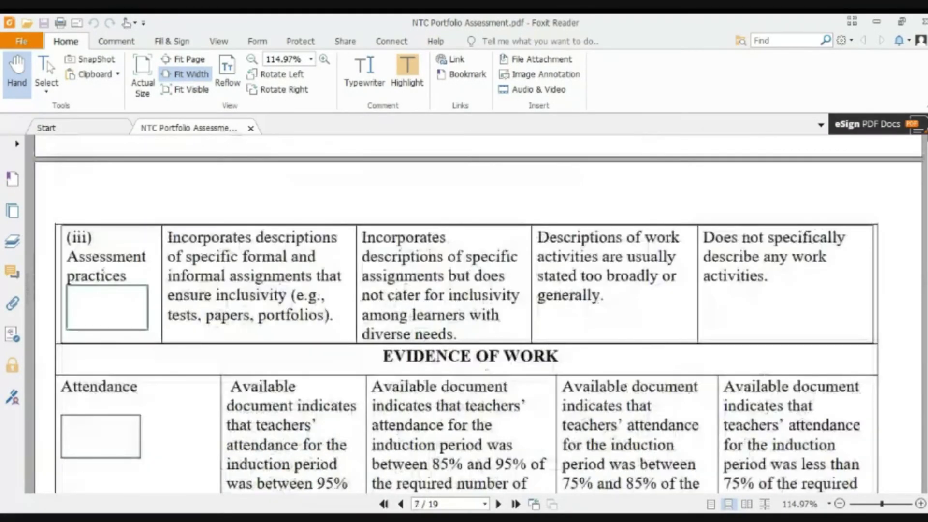
pyautogui.scroll(-4, 479, 314)
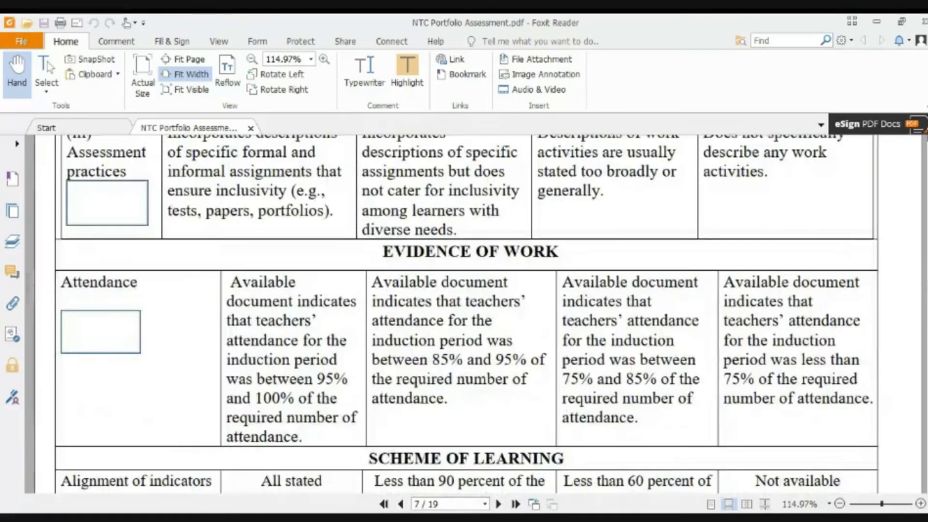
pyautogui.scroll(3, 479, 314)
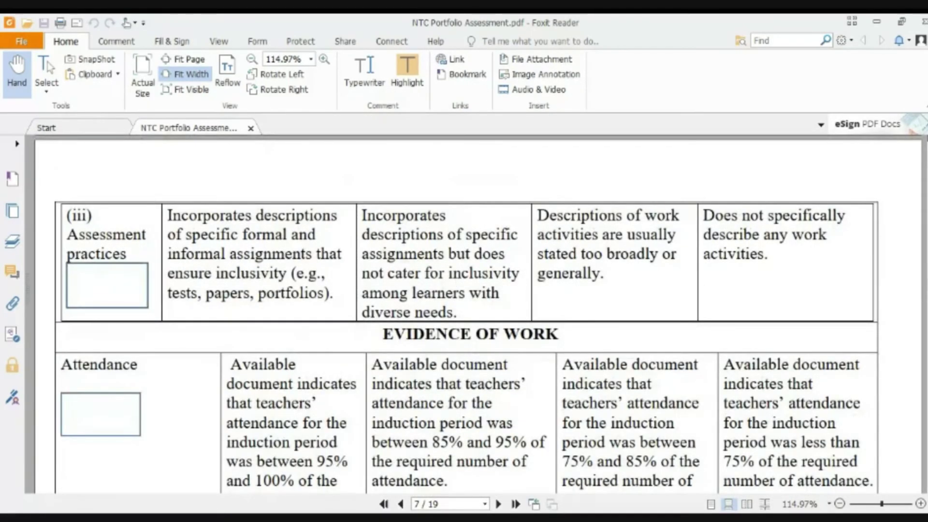
pyautogui.scroll(3, 479, 314)
pyautogui.scroll(6, 478, 315)
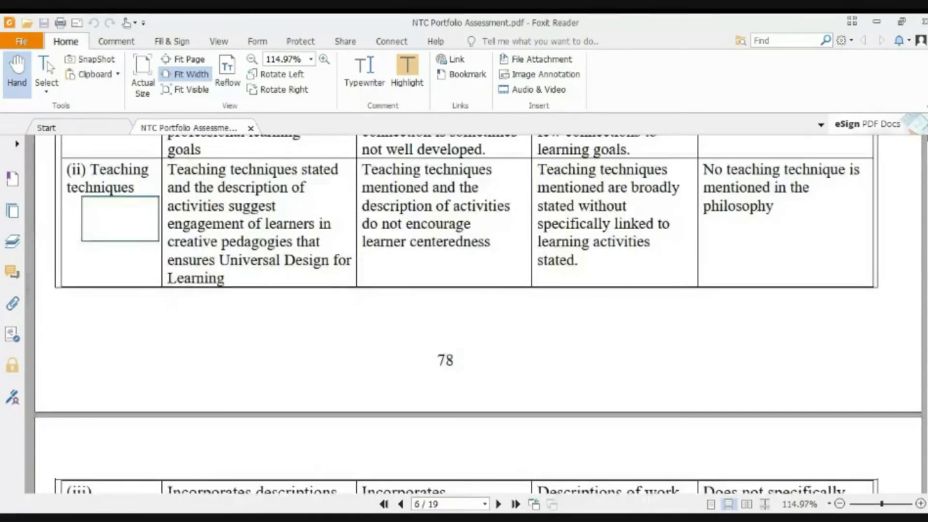
pyautogui.scroll(8, 477, 313)
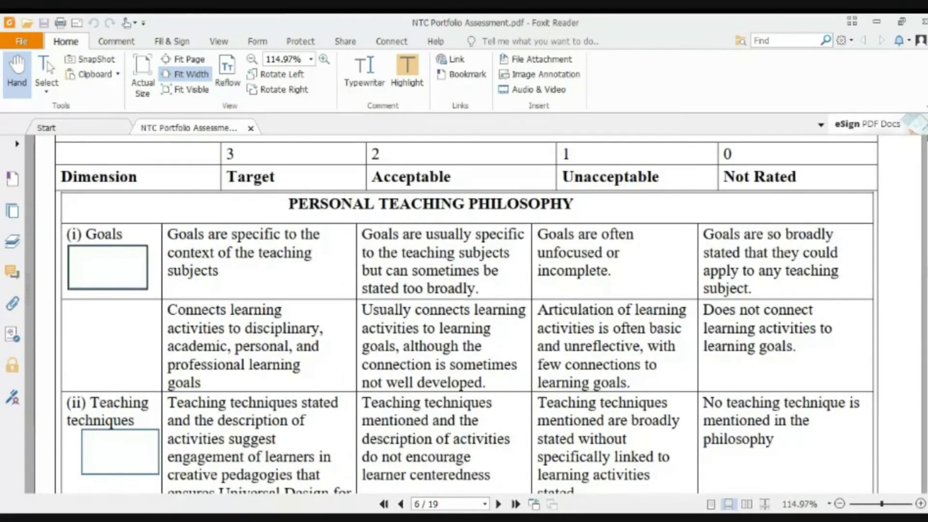
pyautogui.scroll(-3, 478, 314)
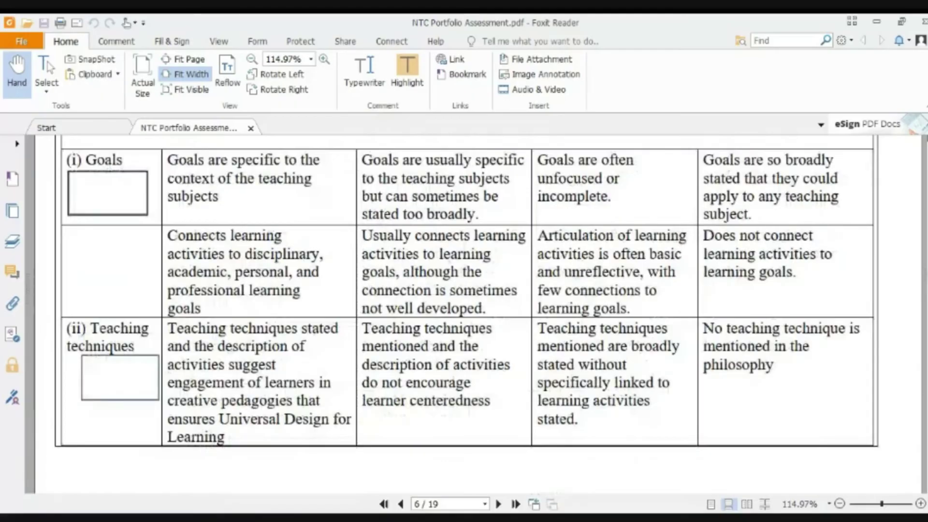
pyautogui.scroll(-5, 478, 313)
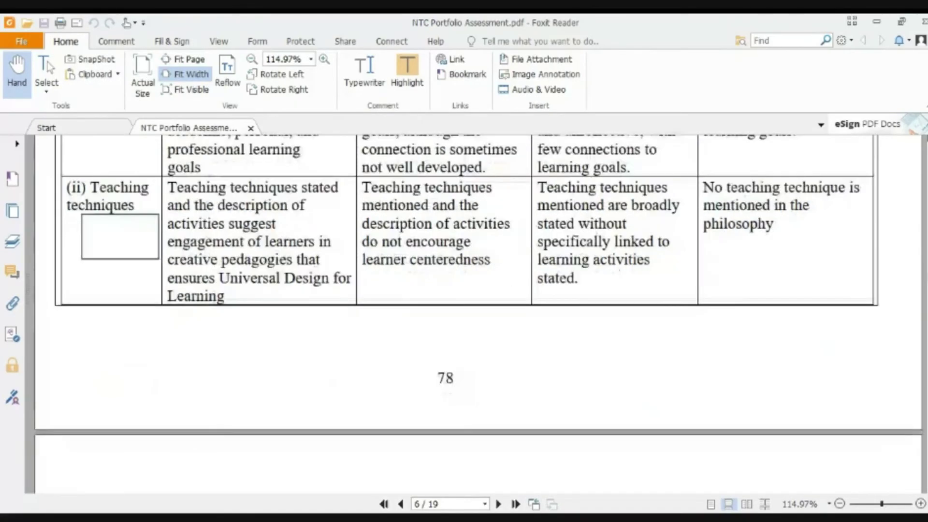
pyautogui.scroll(-7, 478, 313)
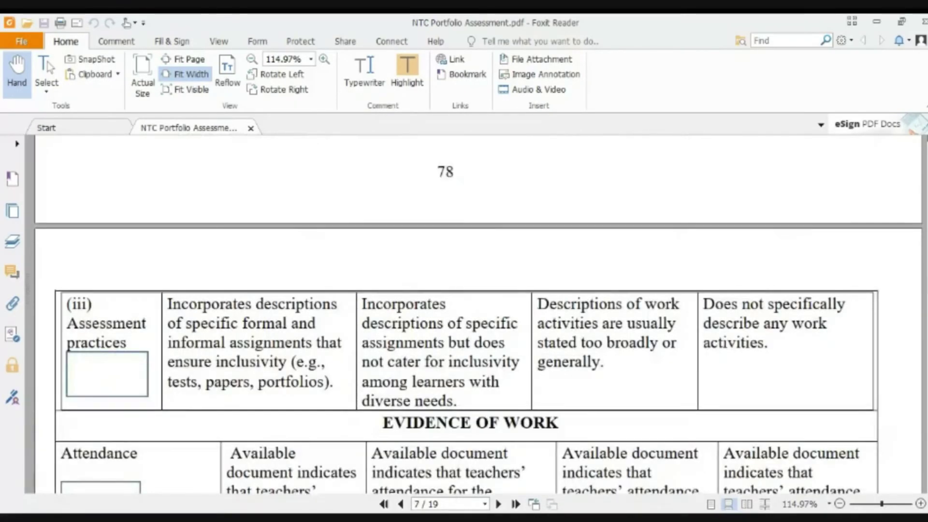
pyautogui.scroll(14, 477, 313)
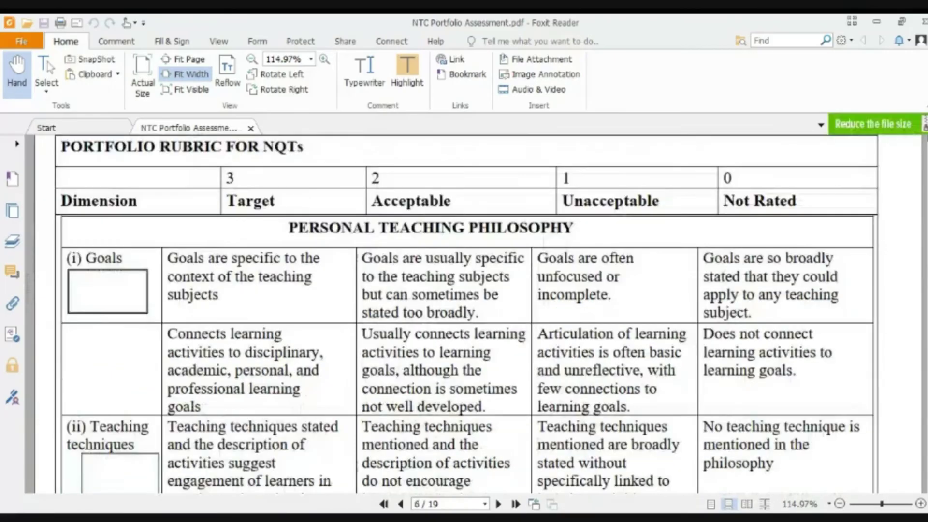
pyautogui.scroll(-2, 477, 314)
pyautogui.scroll(2, 477, 313)
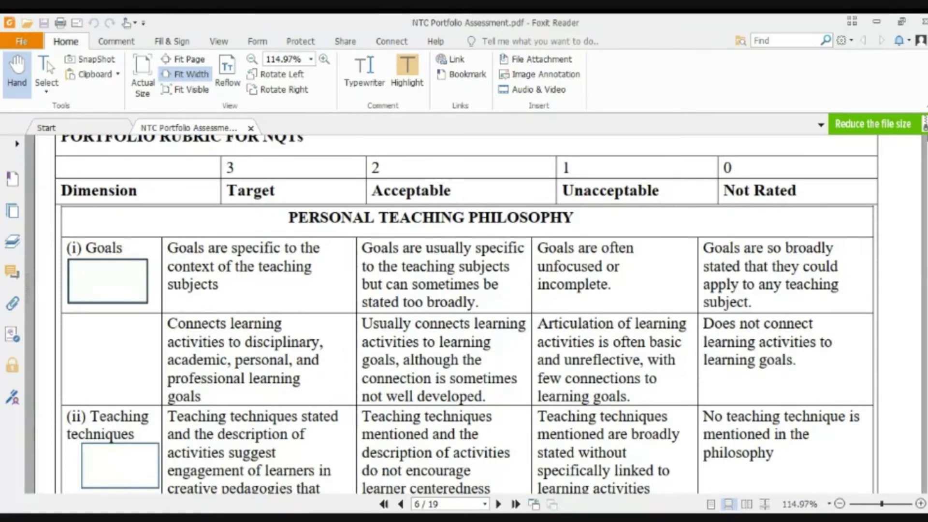
pyautogui.scroll(1, 465, 314)
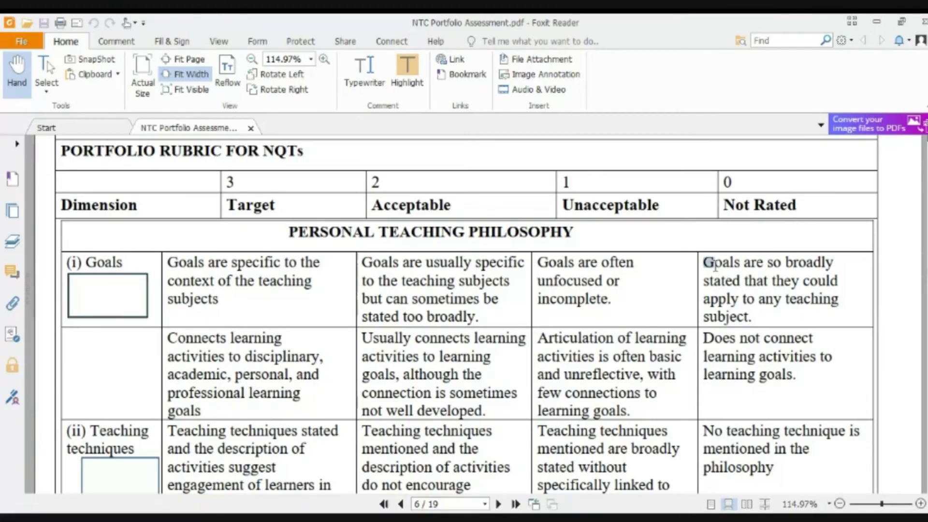
# - Select the Goals row's Not Rated description about overly broad goals, then scroll on
pyautogui.moveTo(704, 261); pyautogui.dragTo(772, 318)
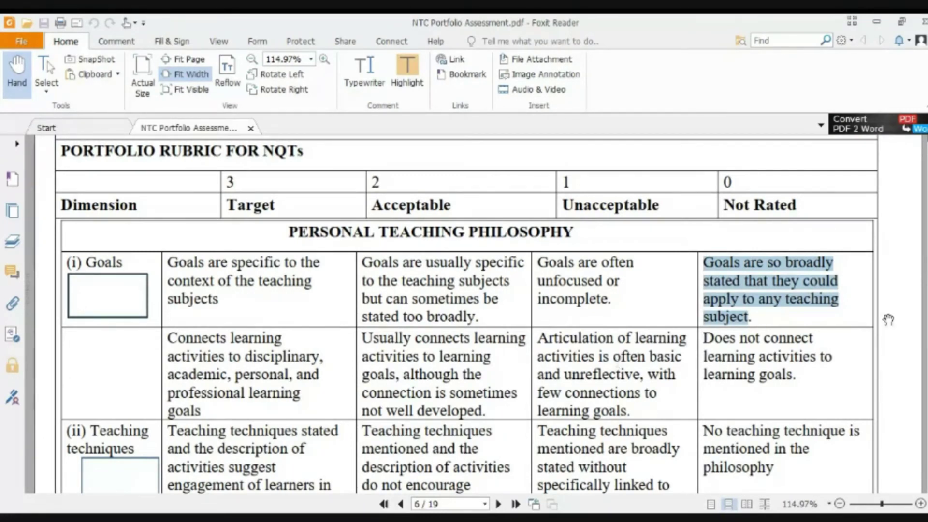
pyautogui.scroll(-3, 464, 315)
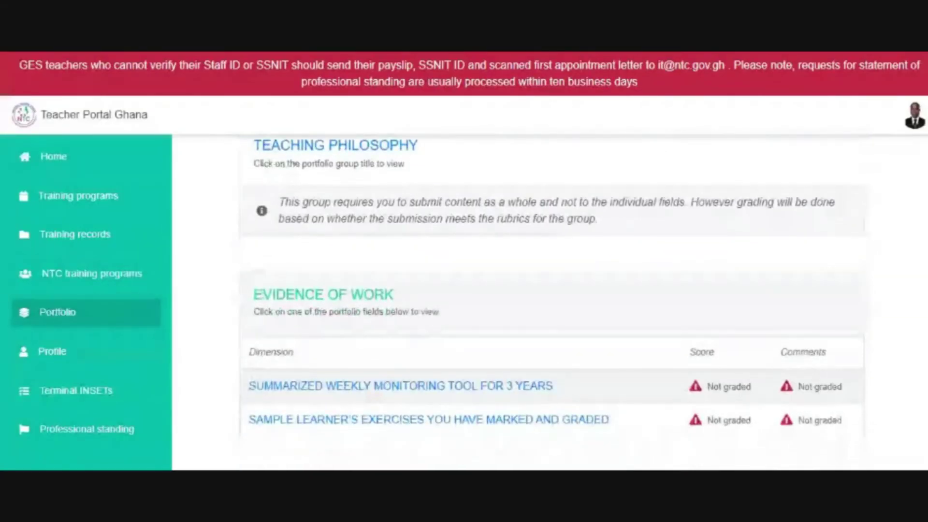
# - Scroll the portfolio down to the Evidence of Work fields and the Learning Plans group
pyautogui.scroll(-2, 551, 300)
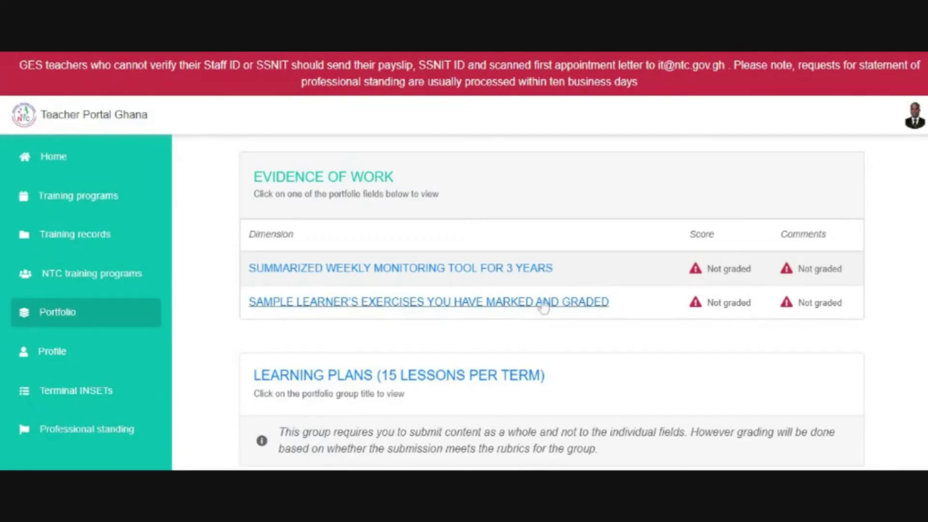
# - Open the 'Sample learner's exercises you have marked and graded' field and read its Guidelines
pyautogui.click(560, 303)
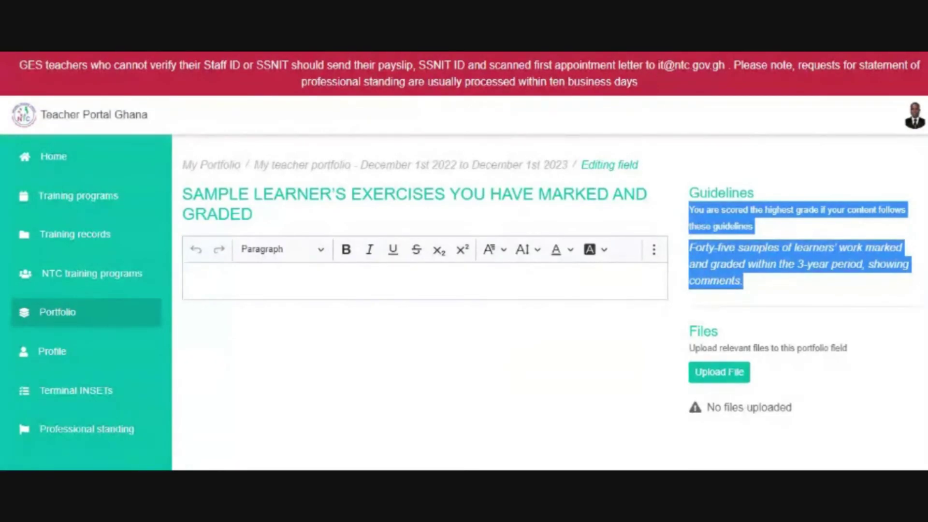
# - Upload the Term 2 learners' exercise file, named with the teacher's name, to this field
pyautogui.click(722, 373)
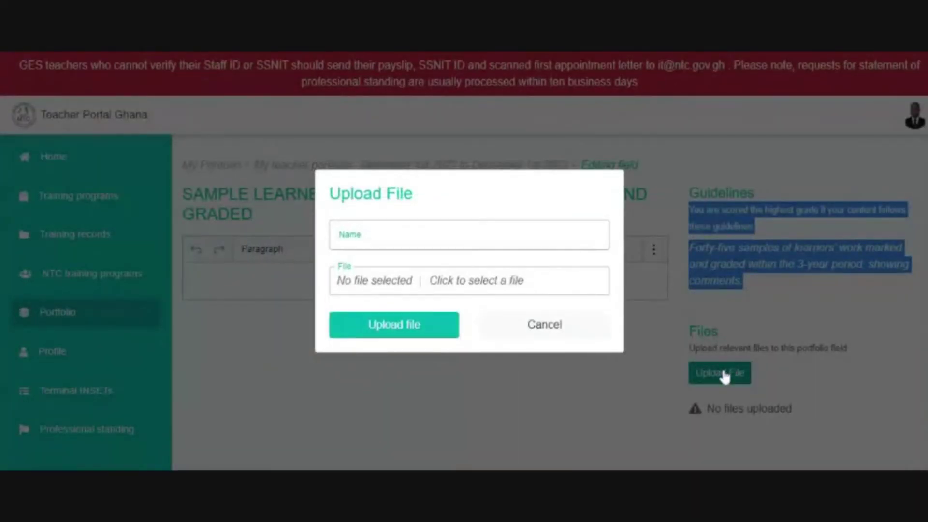
pyautogui.click(469, 236)
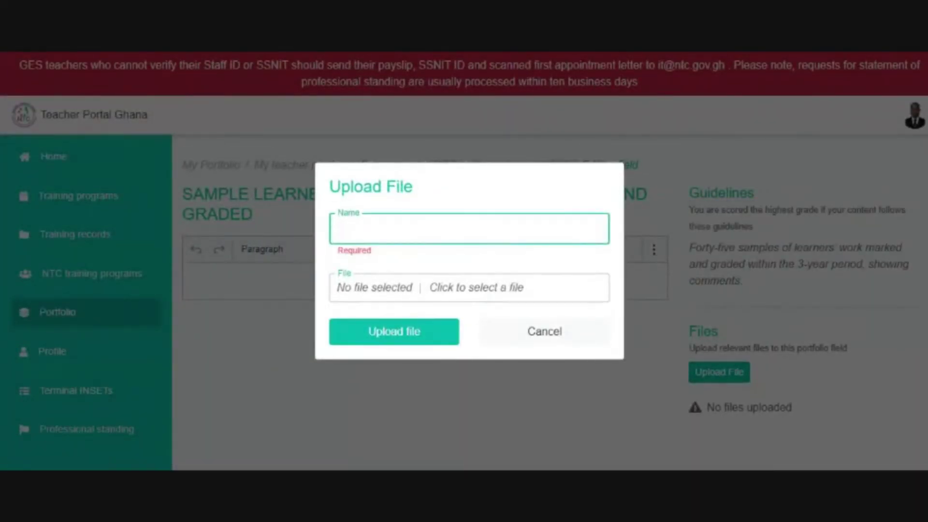
pyautogui.write('MICHAEL T')
pyautogui.write('ERM 2')
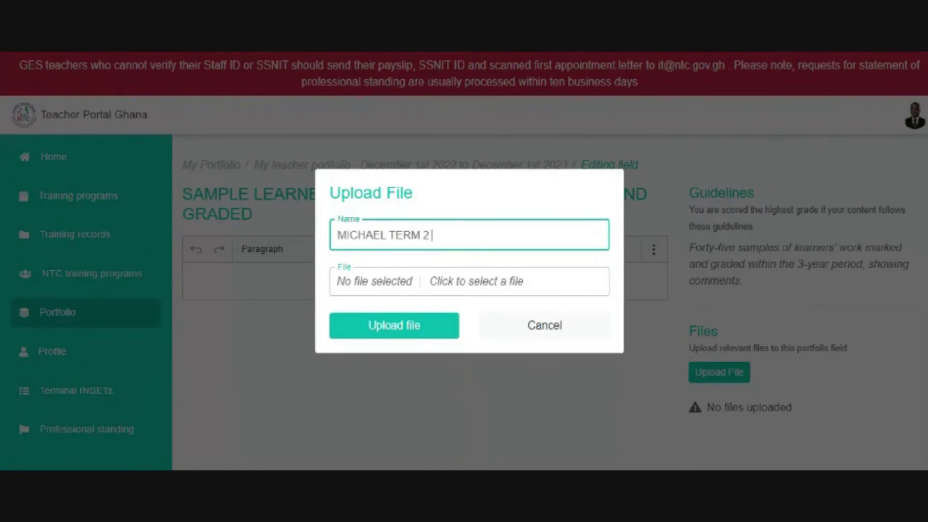
pyautogui.write(' LEARNERS EXERCISE')
pyautogui.click(500, 290)
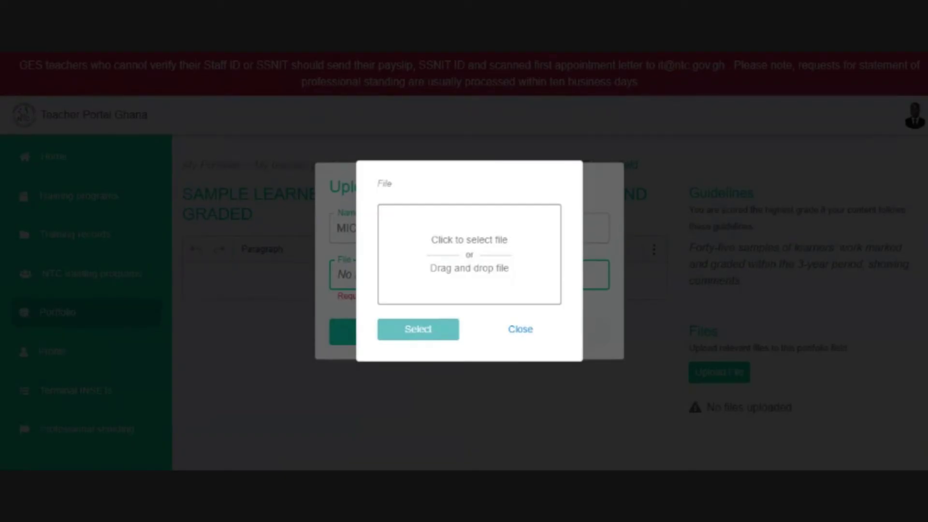
pyautogui.click(471, 260)
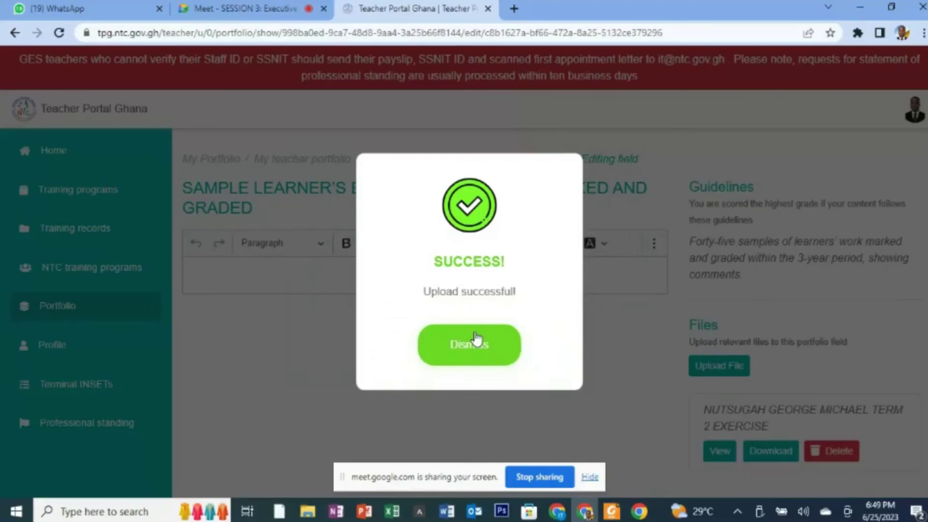
pyautogui.click(477, 341)
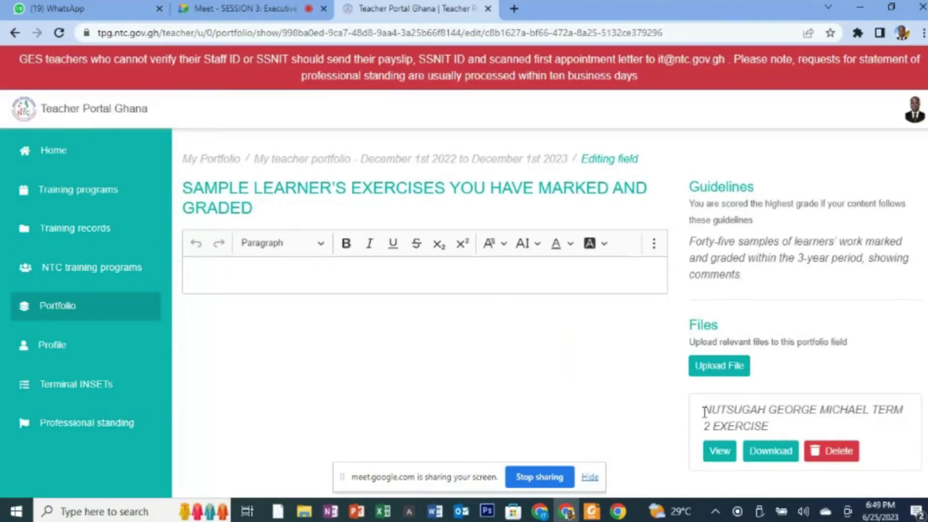
# - Copy the uploaded file's name for reuse and scroll down the field
pyautogui.moveTo(703, 408); pyautogui.dragTo(762, 424)
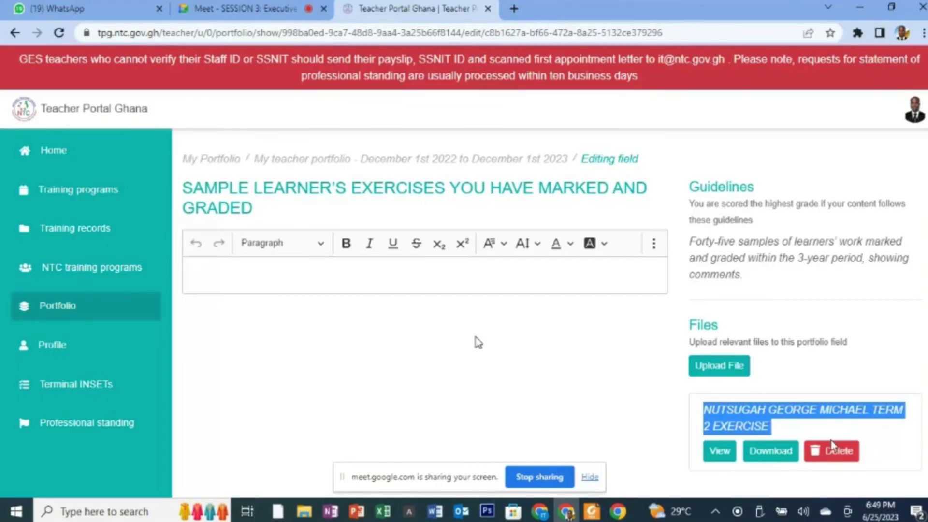
pyautogui.moveTo(406, 485); pyautogui.dragTo(80, 484)
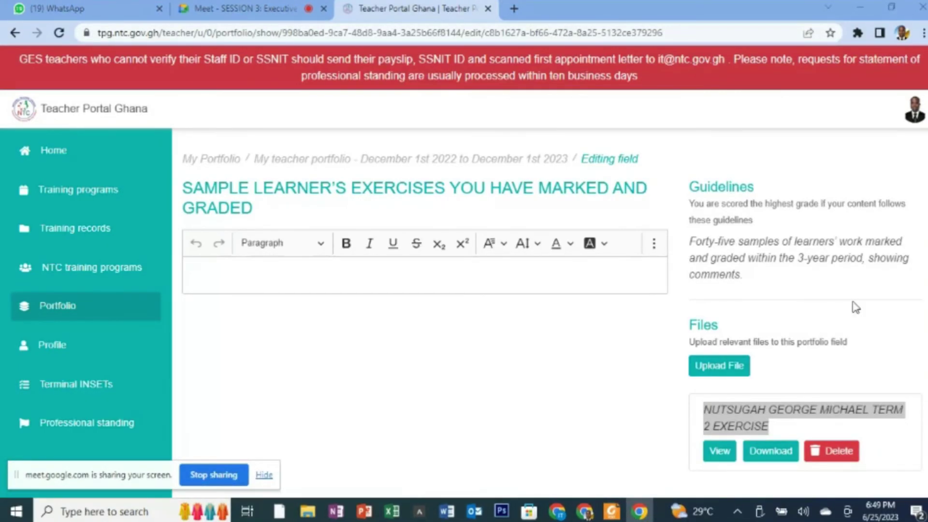
pyautogui.moveTo(927, 362); pyautogui.dragTo(927, 367)
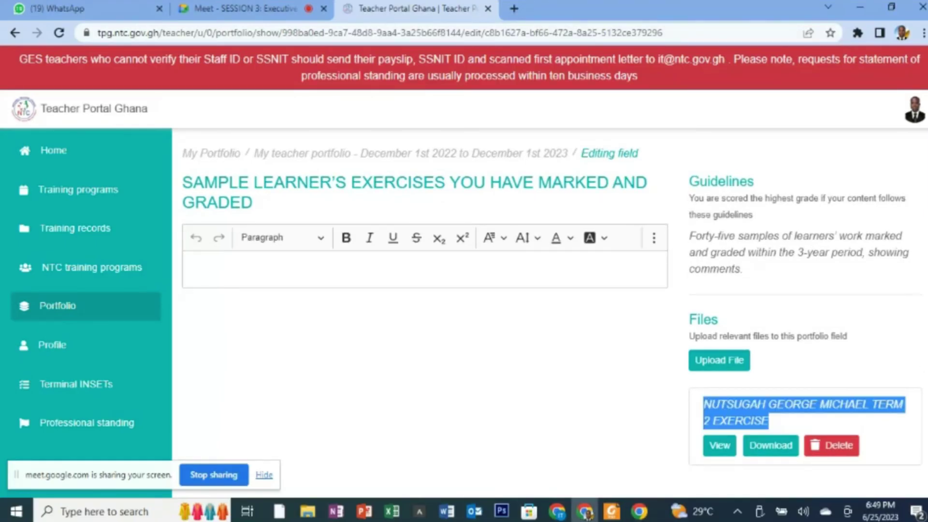
pyautogui.scroll(-1, 866, 362)
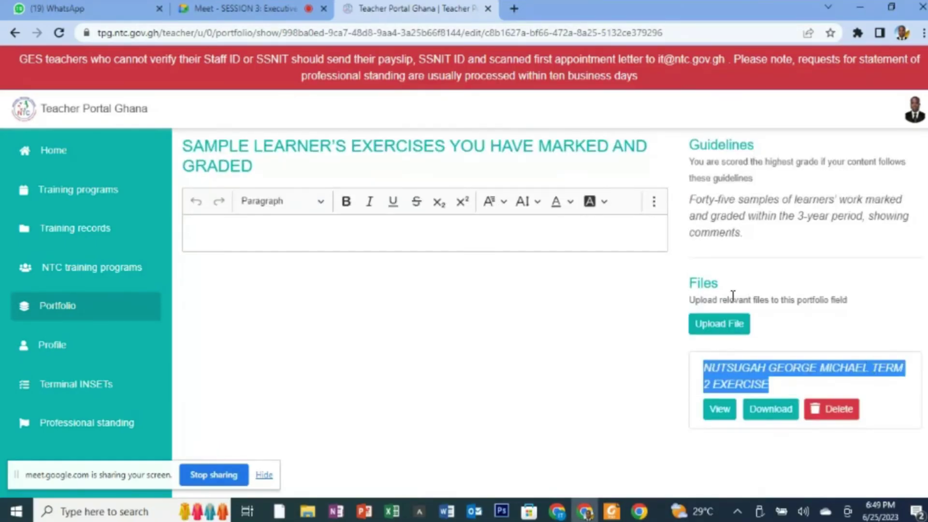
# - Upload Assessment Image.JPG as the Term 3 evidence file under the pasted name
pyautogui.click(725, 323)
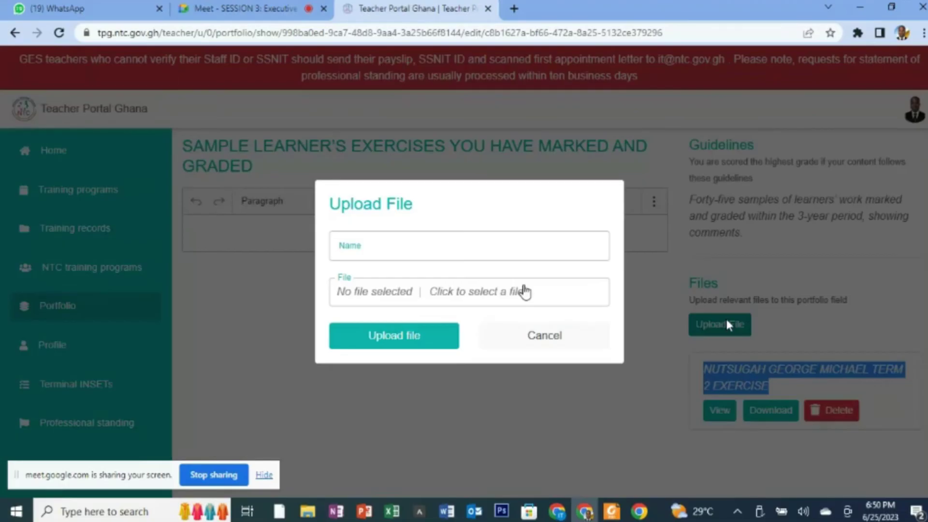
pyautogui.click(440, 286)
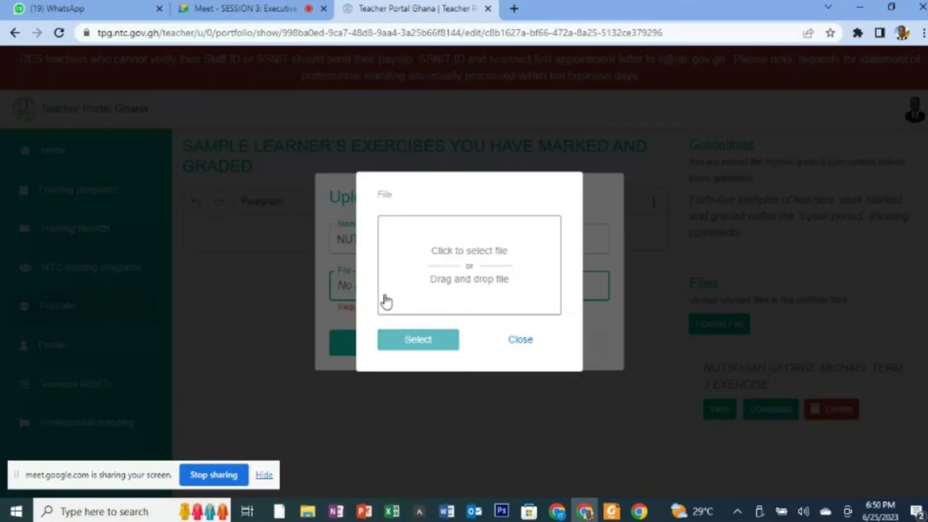
pyautogui.click(464, 284)
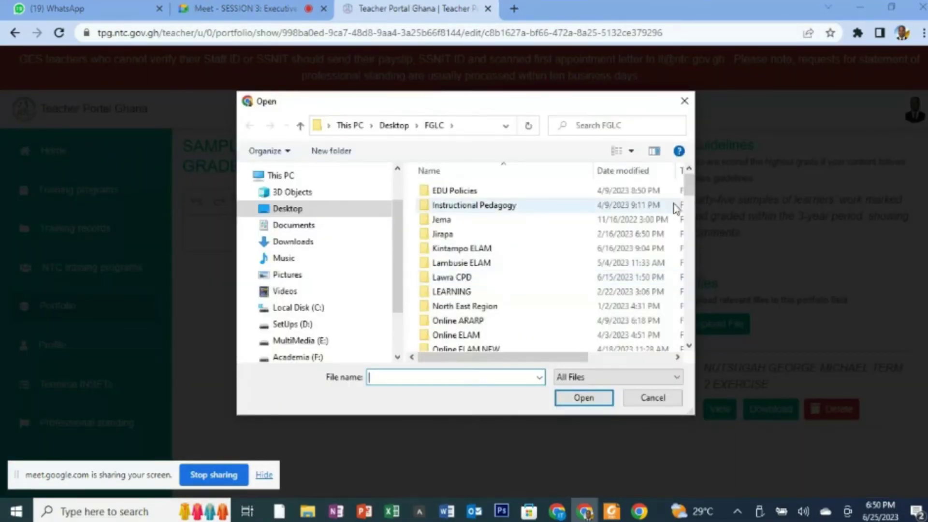
pyautogui.moveTo(688, 198); pyautogui.dragTo(693, 229)
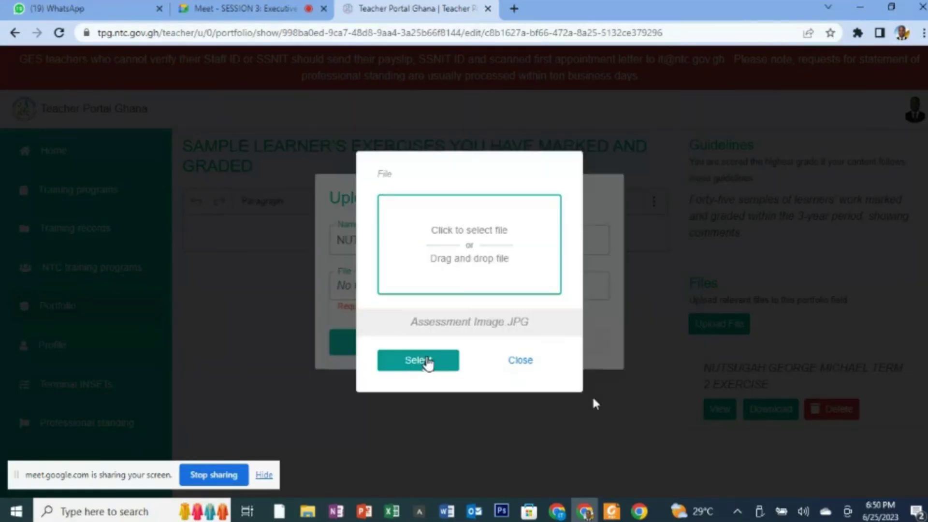
pyautogui.click(427, 361)
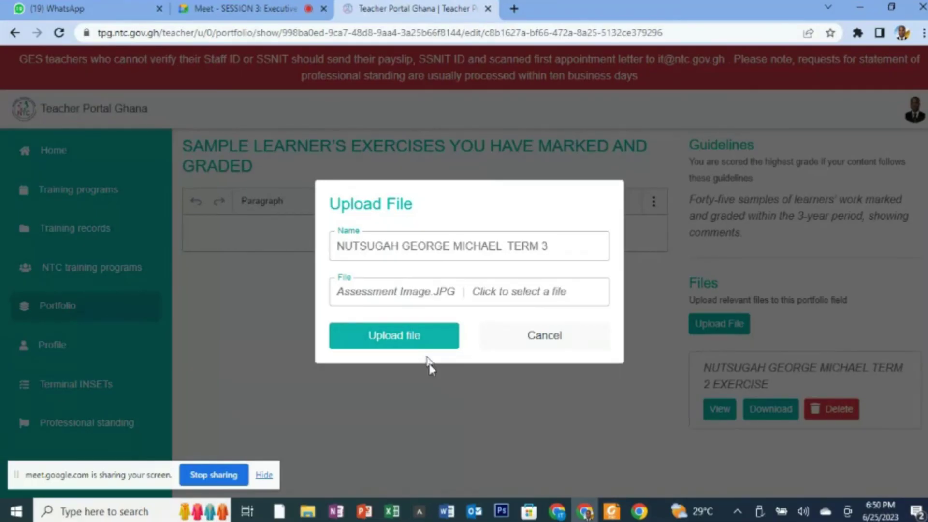
pyautogui.click(418, 335)
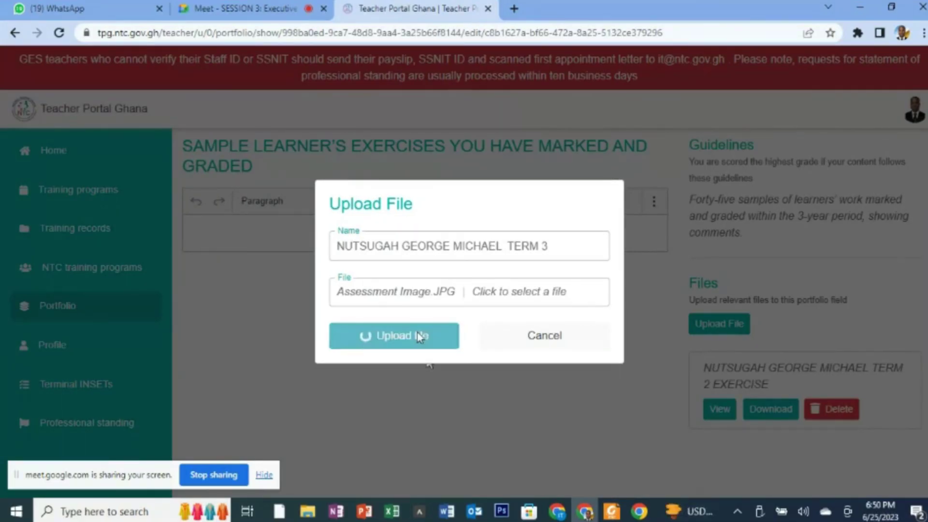
pyautogui.click(420, 337)
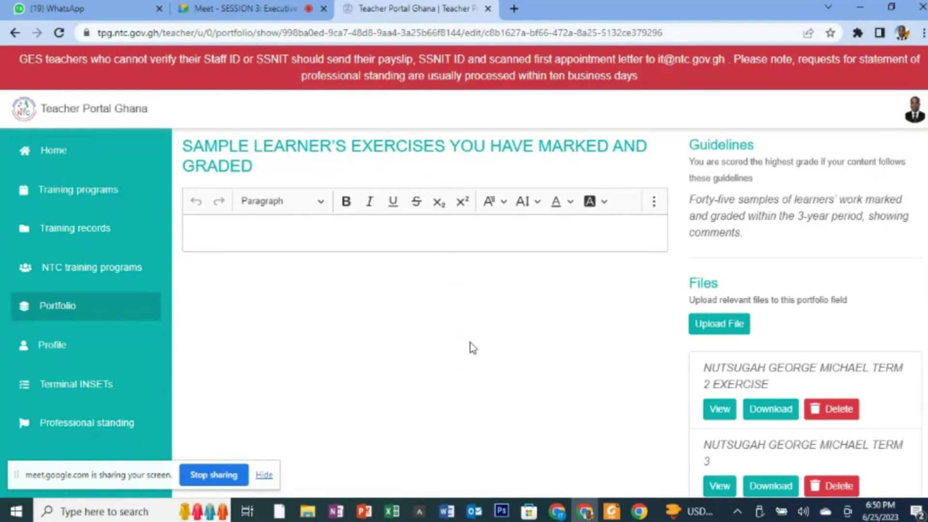
pyautogui.scroll(-2, 473, 348)
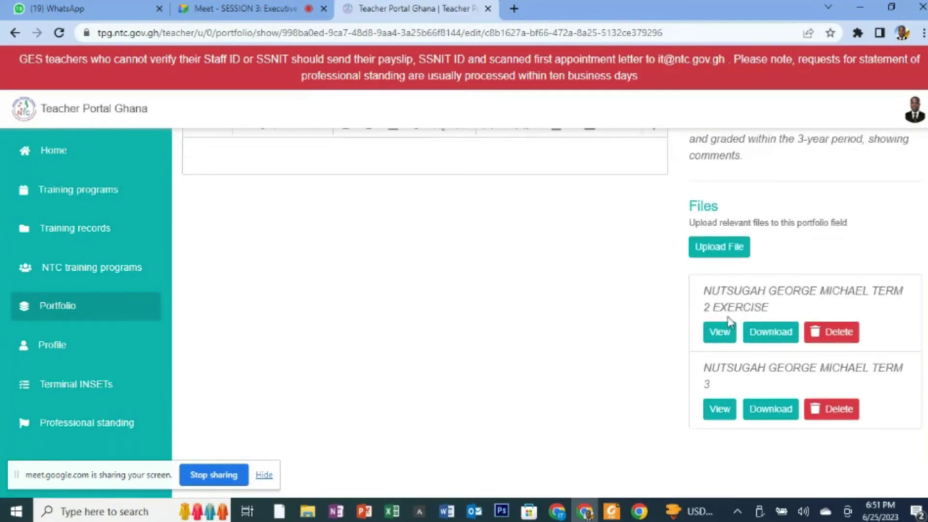
pyautogui.moveTo(712, 293); pyautogui.dragTo(772, 310)
pyautogui.moveTo(704, 369); pyautogui.dragTo(726, 384)
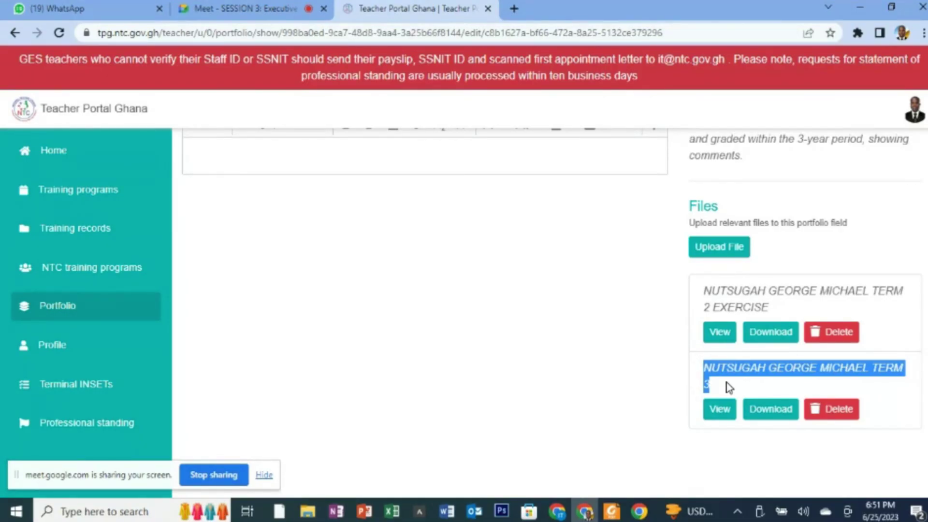
# - Upload a third evidence file named with the teacher's name and 'TERM 2203'
pyautogui.click(720, 247)
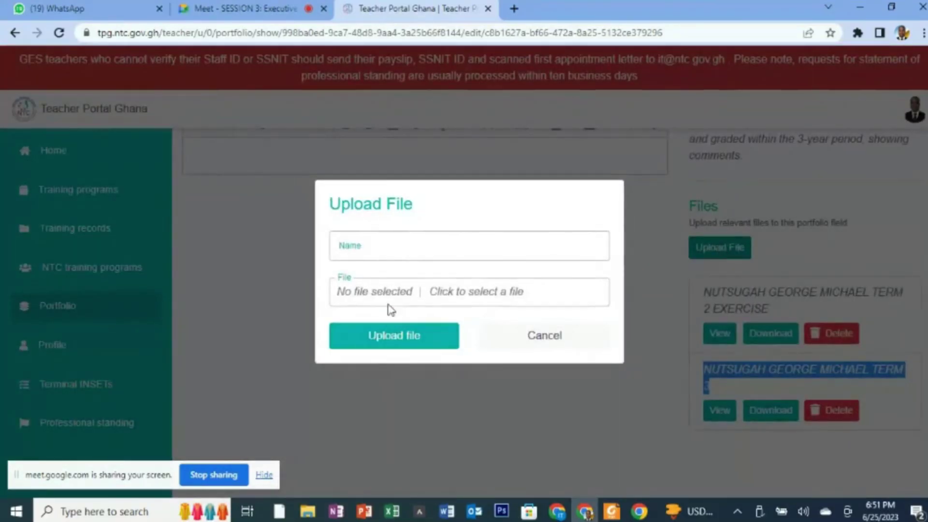
pyautogui.click(509, 244)
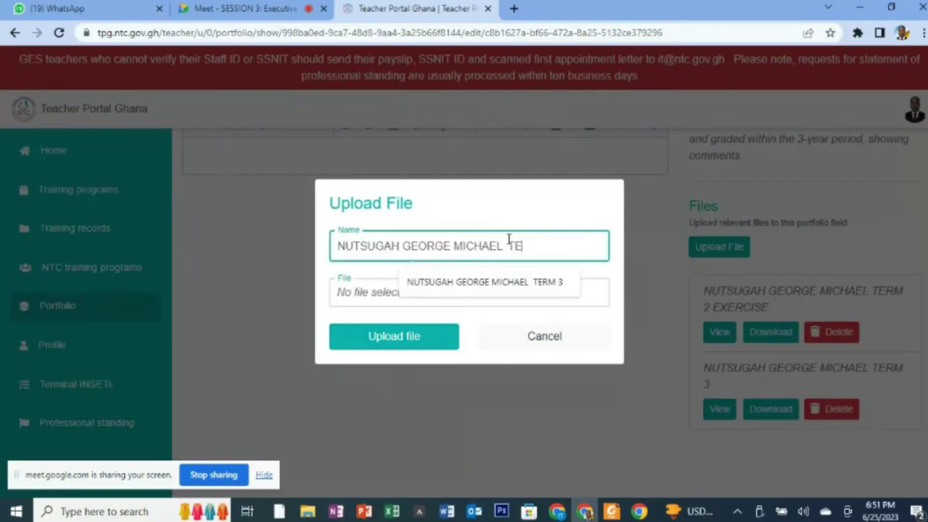
pyautogui.write('RM')
pyautogui.write('220')
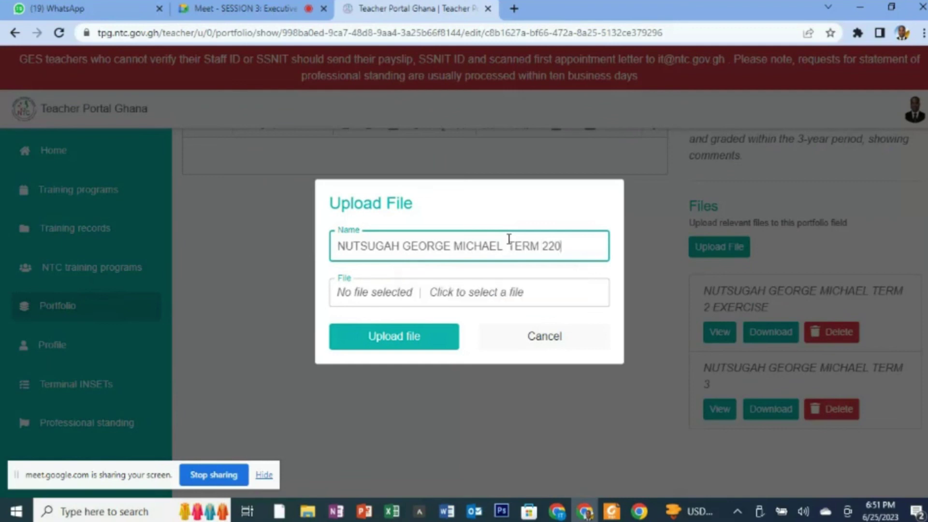
pyautogui.write('3')
pyautogui.click(371, 291)
pyautogui.click(460, 271)
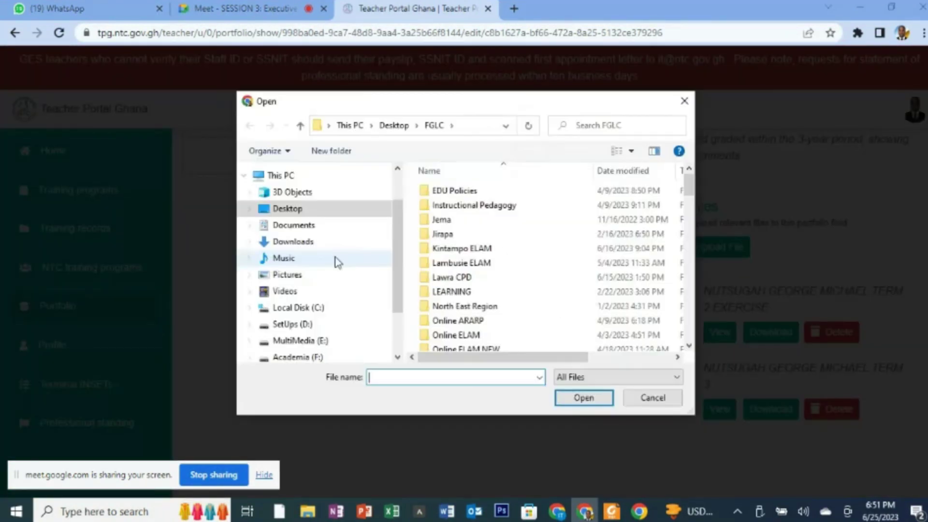
pyautogui.moveTo(688, 182); pyautogui.dragTo(690, 272)
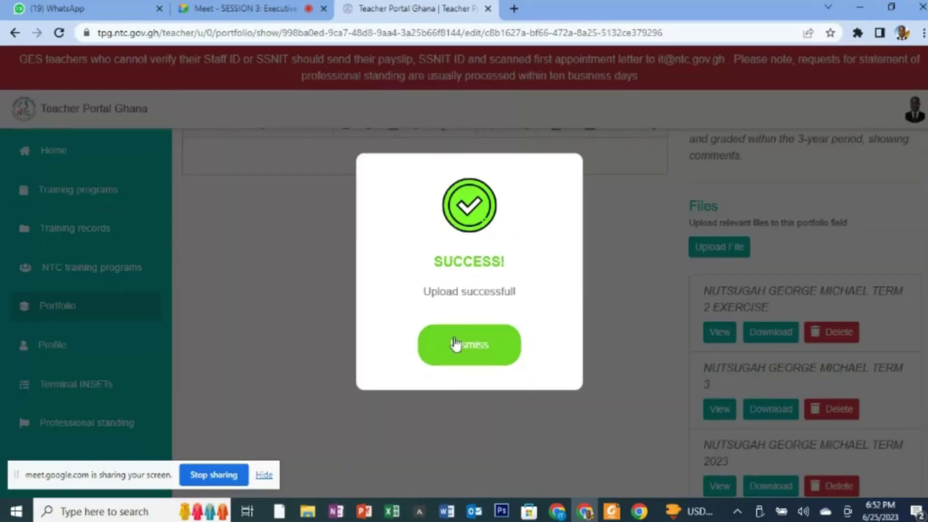
pyautogui.click(457, 344)
pyautogui.moveTo(927, 225); pyautogui.dragTo(927, 167)
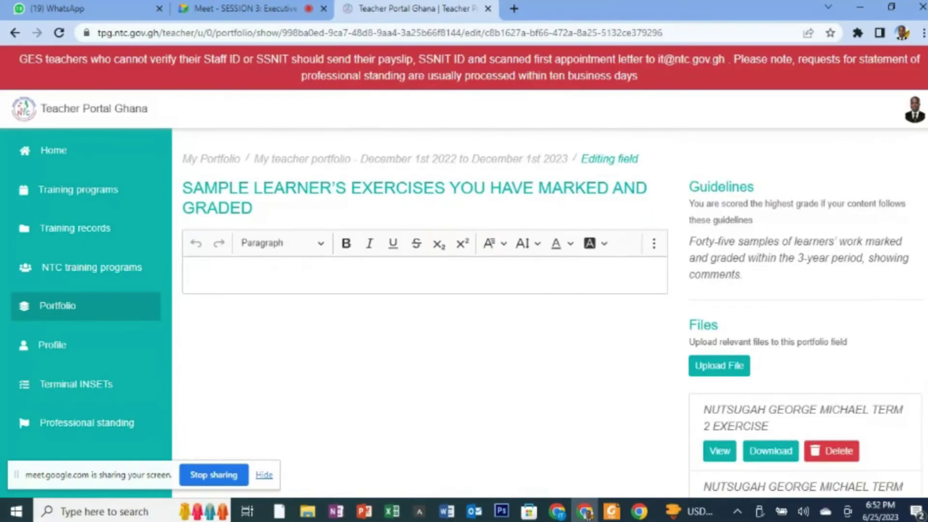
pyautogui.scroll(-2, 552, 290)
pyautogui.scroll(-2, 552, 290)
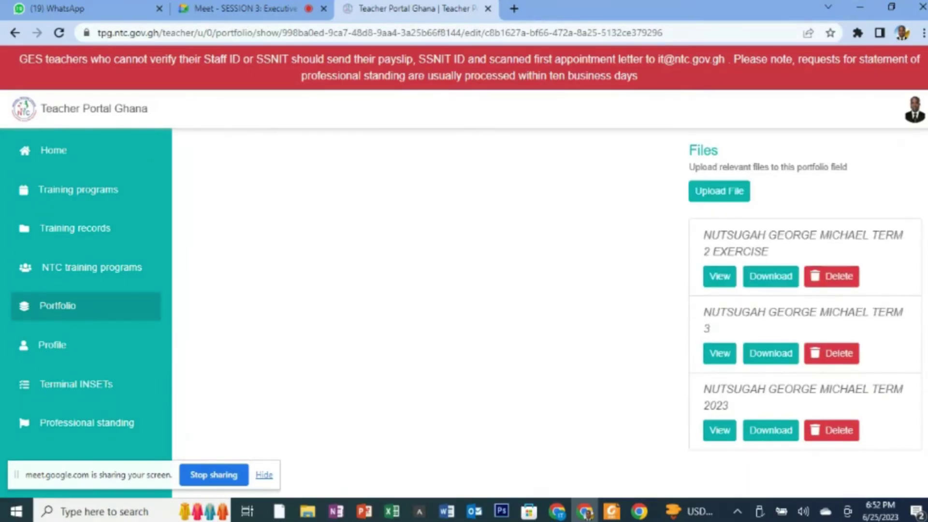
# - Delete the Term 2023 evidence file and confirm the deletion
pyautogui.scroll(-1, 551, 290)
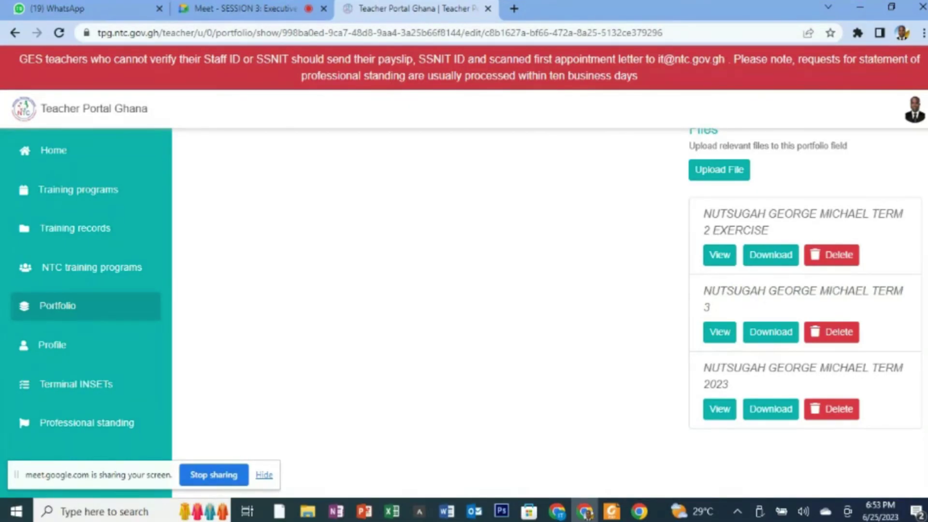
pyautogui.click(832, 410)
pyautogui.click(829, 409)
pyautogui.click(826, 406)
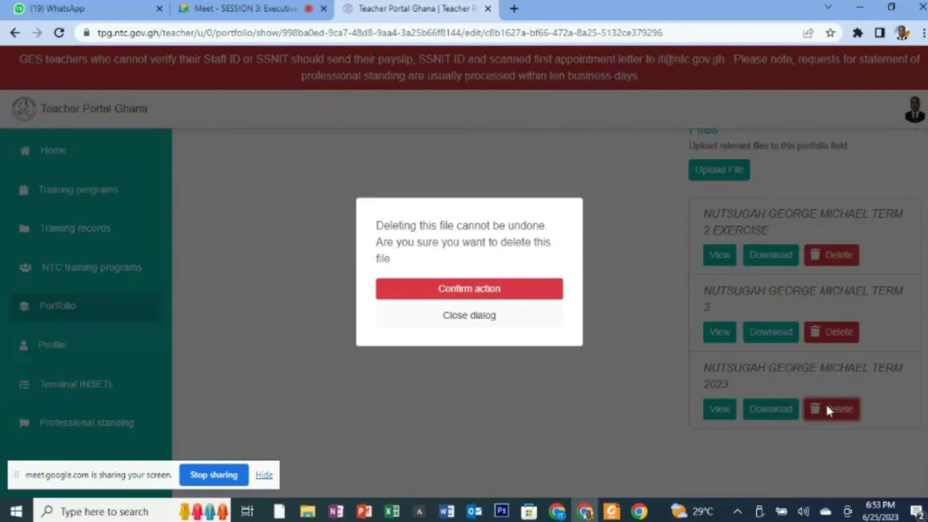
pyautogui.click(498, 296)
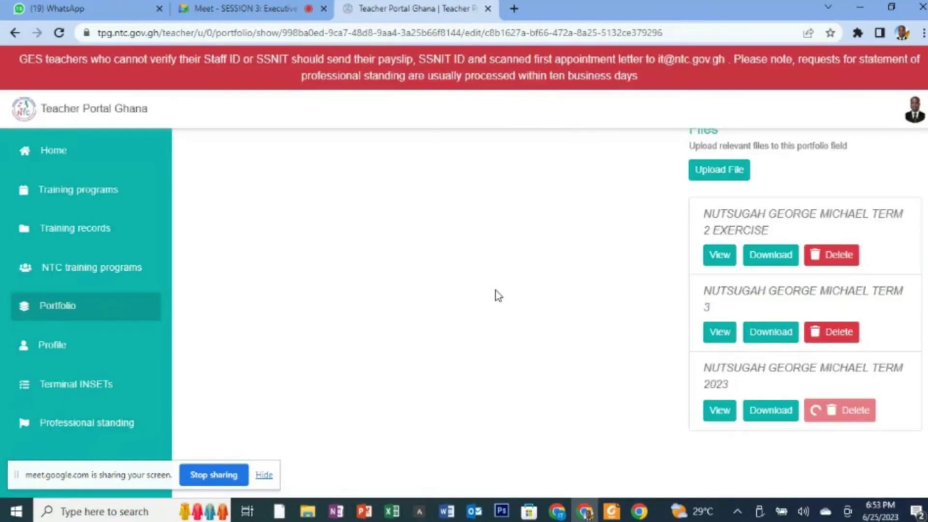
# - Delete the remaining exercise file and confirm, leaving the field with no uploads
pyautogui.click(840, 332)
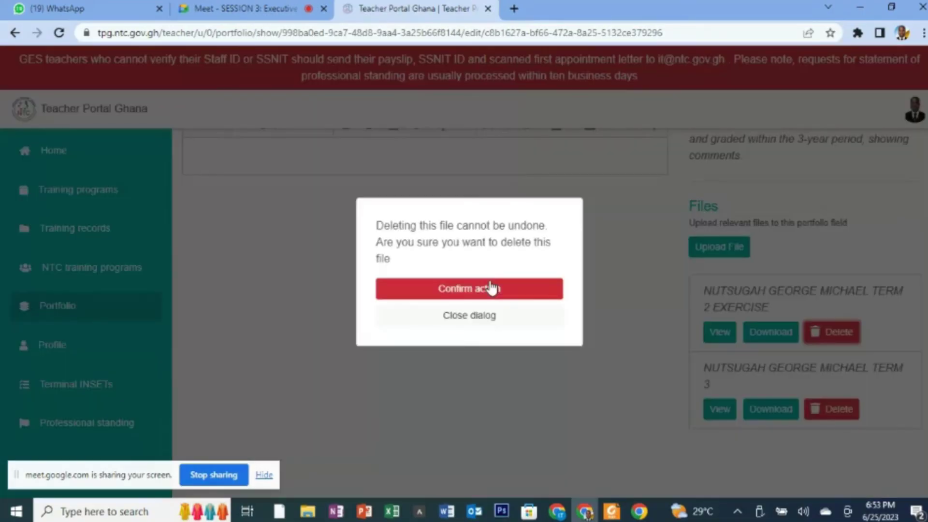
pyautogui.click(491, 288)
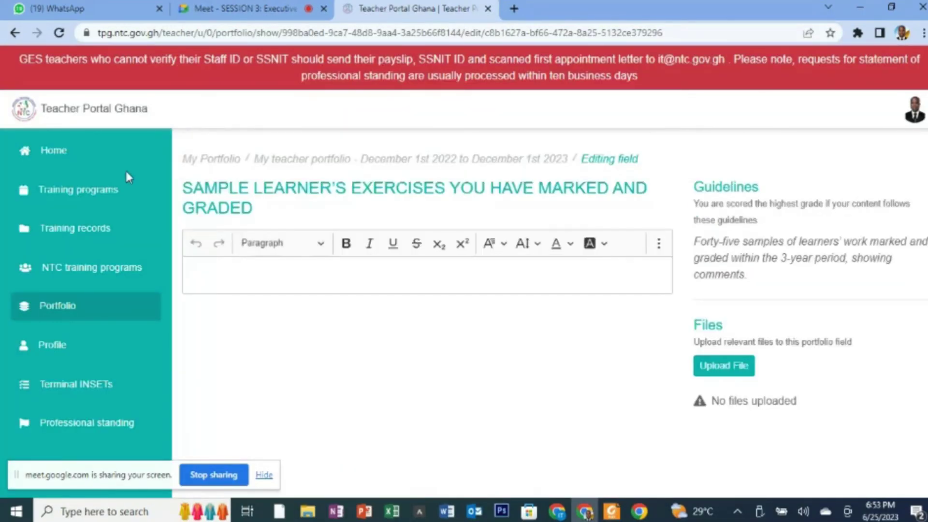
# - Return to the portfolio overview and highlight the Learning Plans (15 Lessons per Term) group title
pyautogui.click(14, 34)
pyautogui.moveTo(254, 206); pyautogui.dragTo(555, 208)
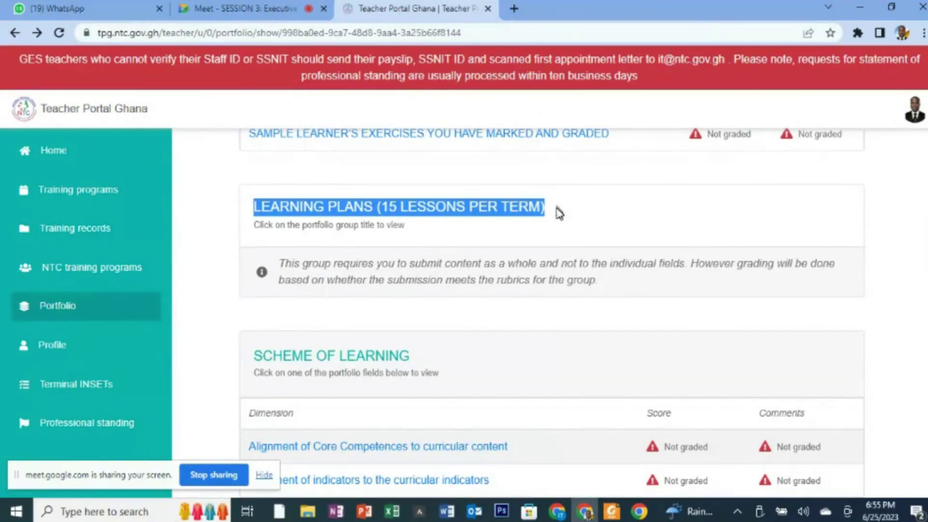
pyautogui.click(365, 210)
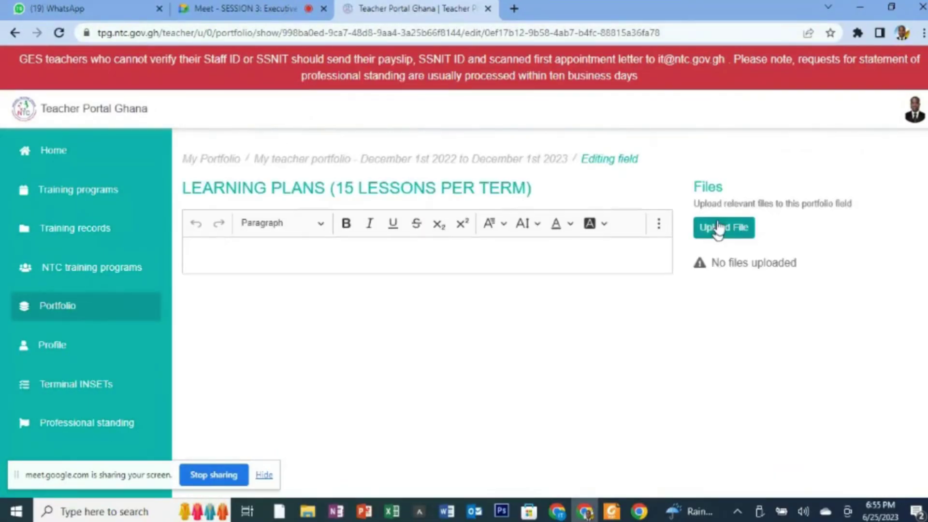
pyautogui.click(484, 159)
pyautogui.scroll(-6, 551, 314)
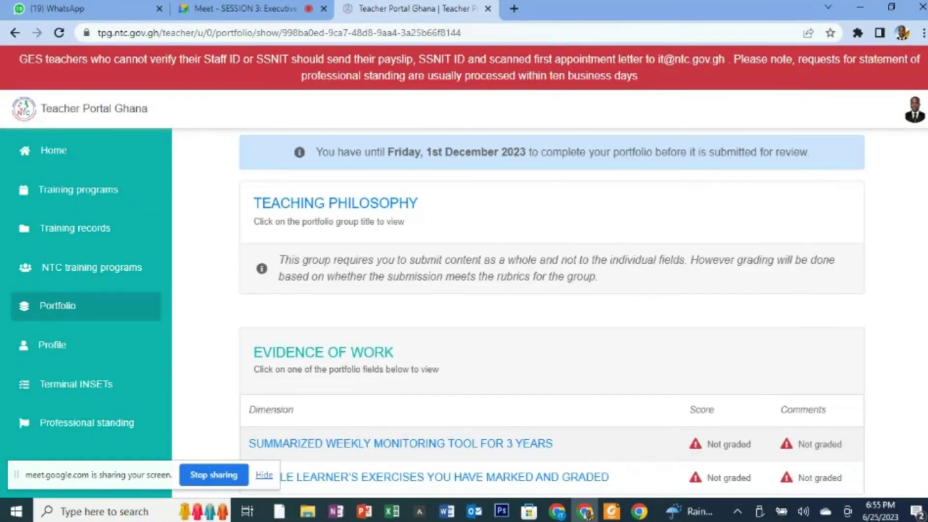
pyautogui.scroll(-5, 551, 313)
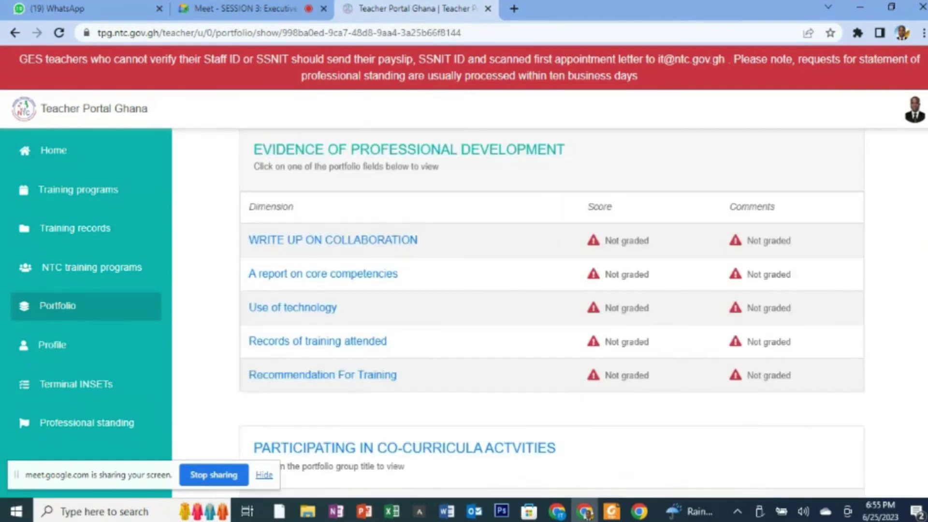
pyautogui.scroll(-1, 551, 313)
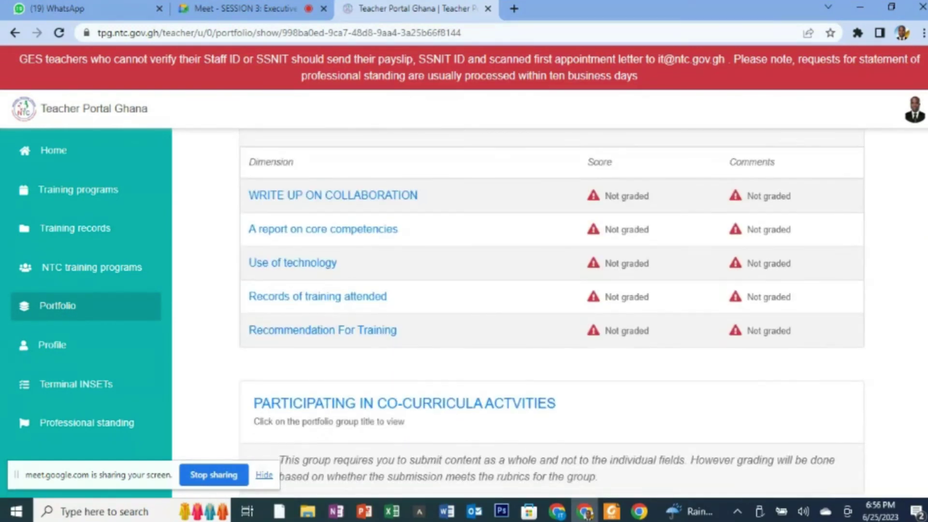
pyautogui.scroll(1, 551, 314)
pyautogui.scroll(-5, 551, 313)
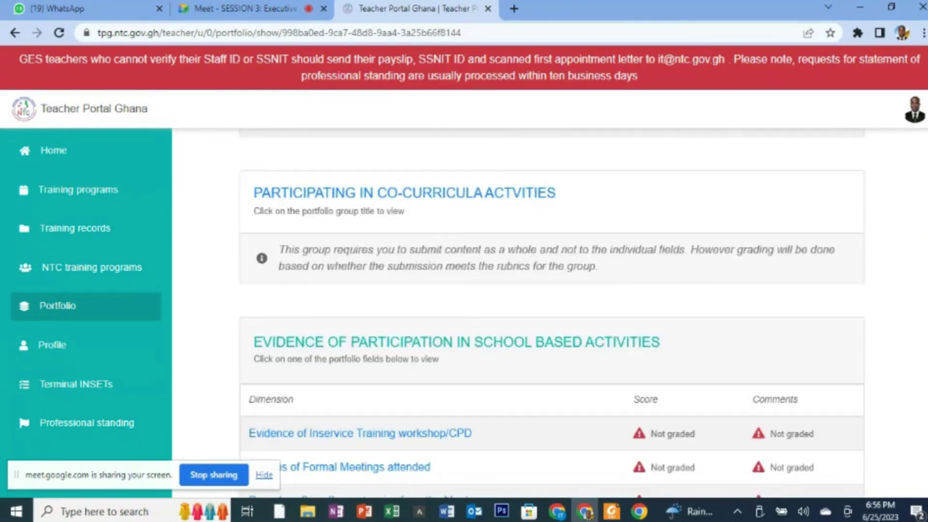
pyautogui.scroll(-2, 332, 436)
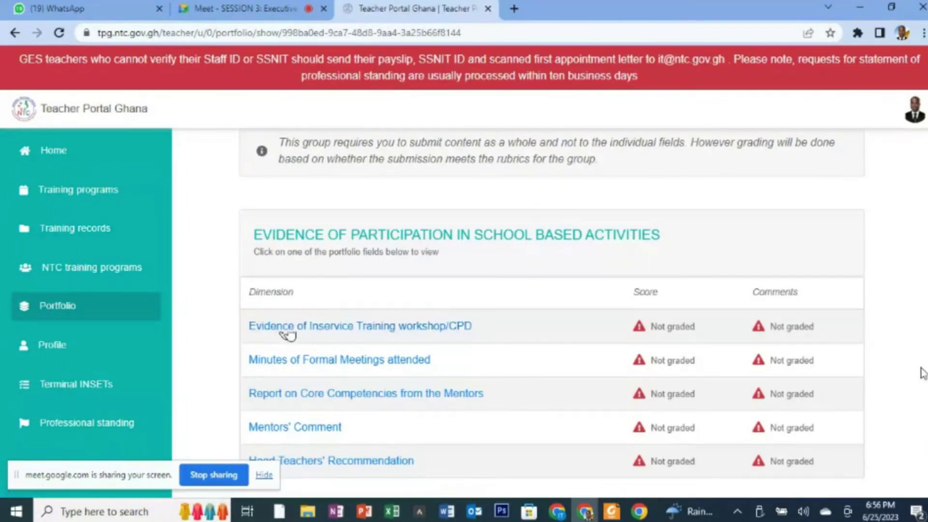
pyautogui.scroll(-1, 646, 444)
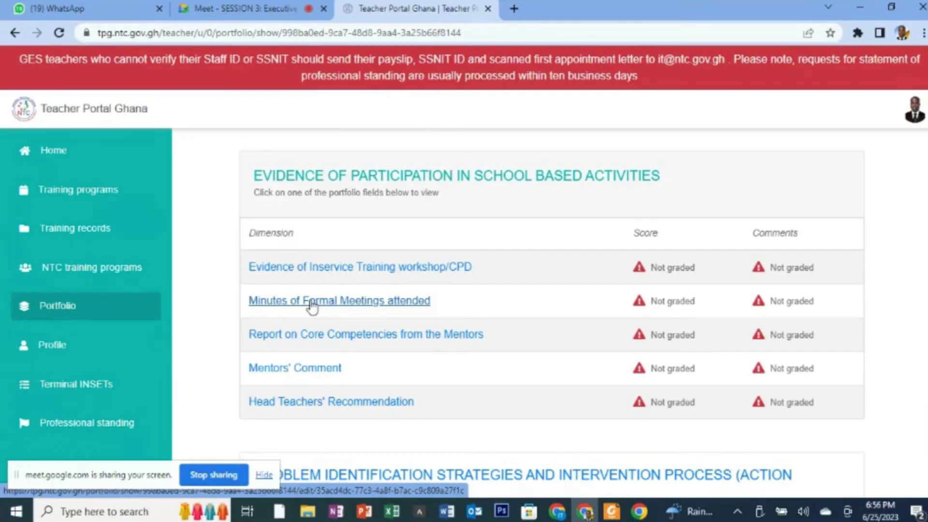
# - Open Minutes of Formal Meetings attended and highlight its guideline requiring at least 5 meetings' minutes
pyautogui.click(311, 303)
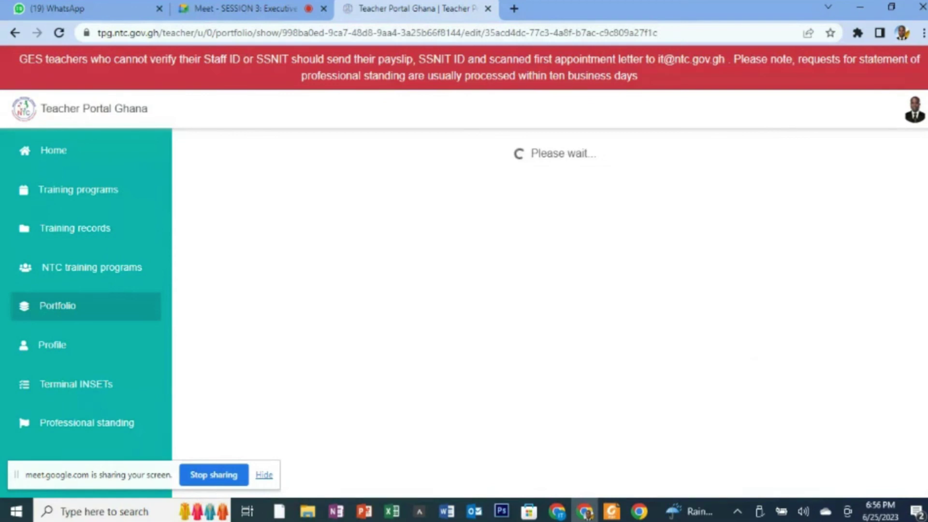
pyautogui.moveTo(692, 204); pyautogui.dragTo(915, 289)
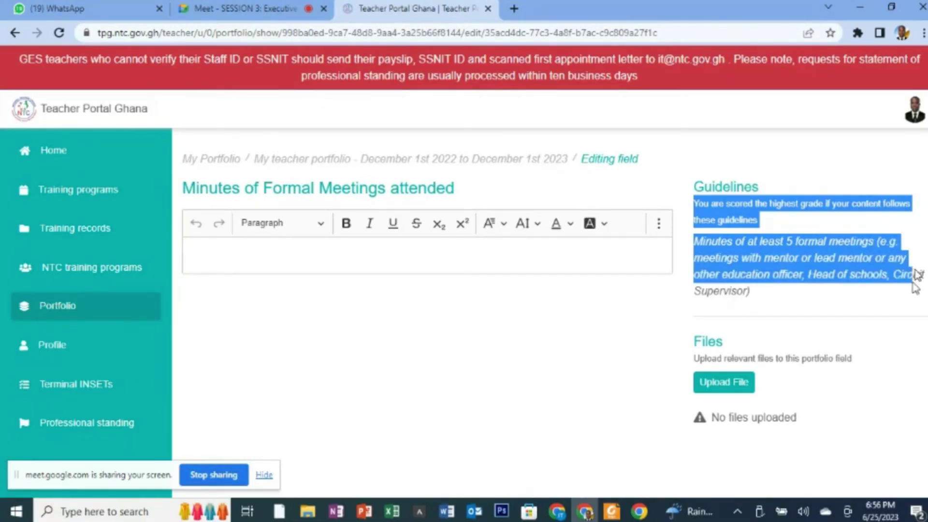
pyautogui.moveTo(915, 288); pyautogui.dragTo(912, 293)
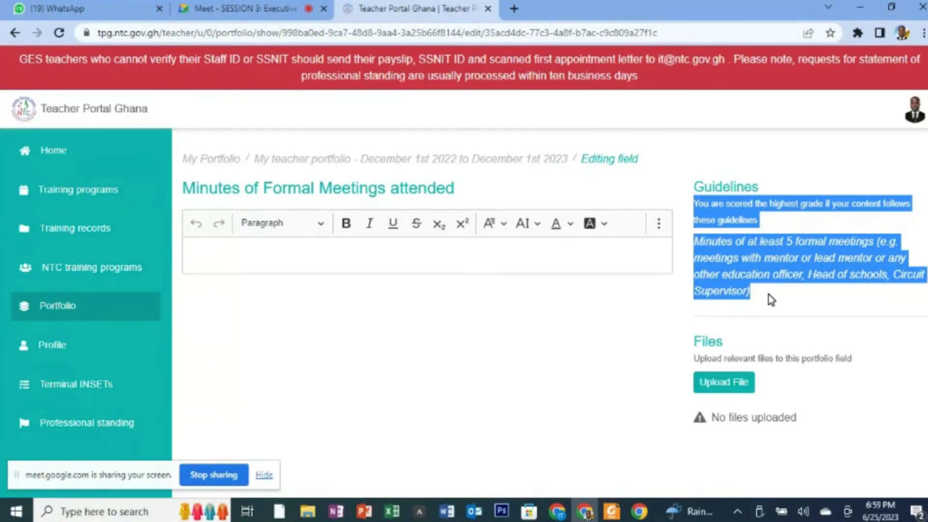
# - Open Evidence of Inservice Training workshop/CPD and highlight its certificates-or-photographs guideline
pyautogui.click(13, 33)
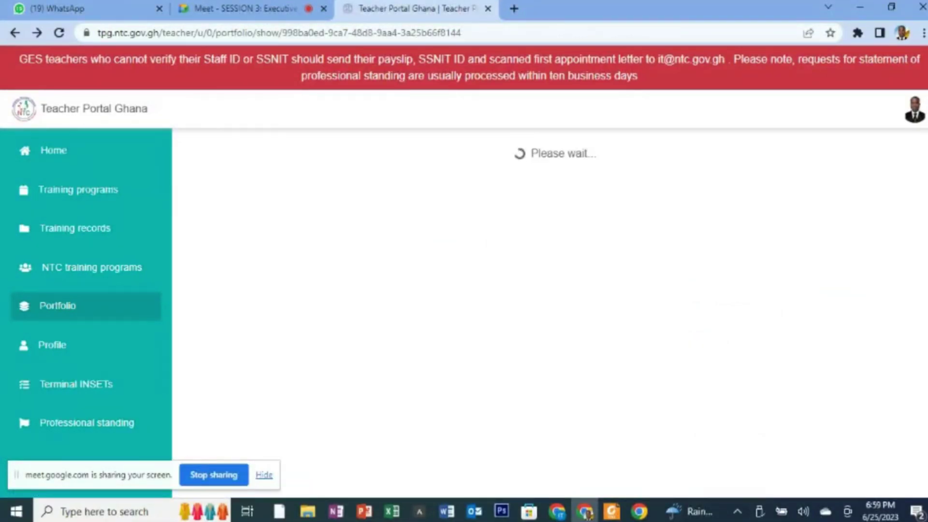
pyautogui.scroll(-10, 551, 314)
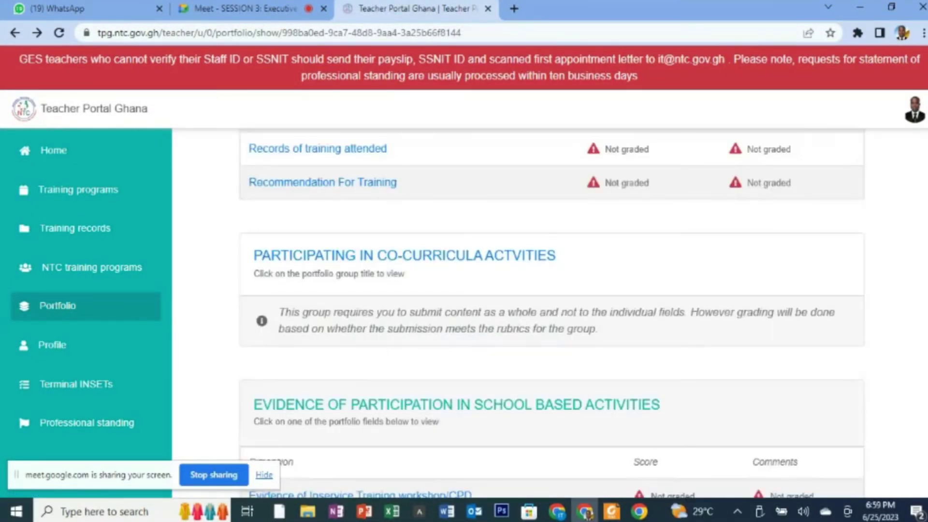
pyautogui.scroll(-6, 551, 314)
pyautogui.scroll(1, 456, 235)
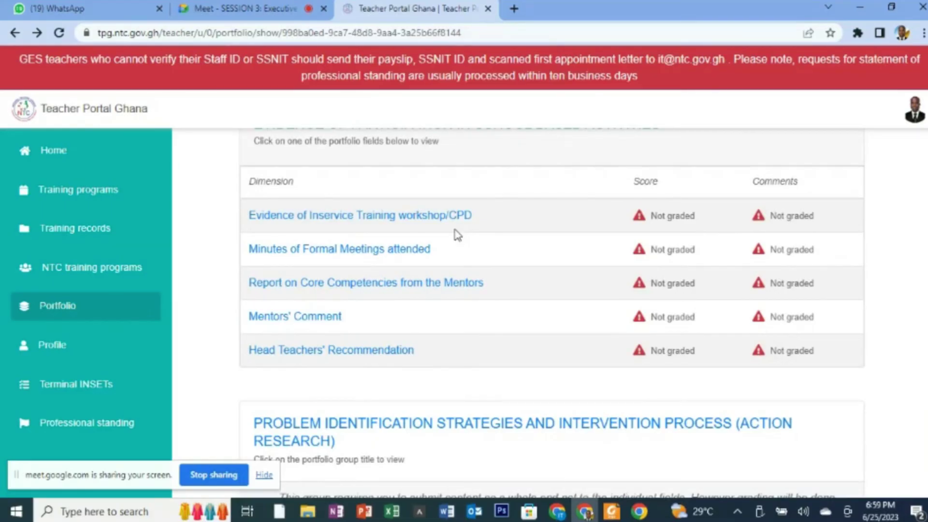
pyautogui.click(402, 217)
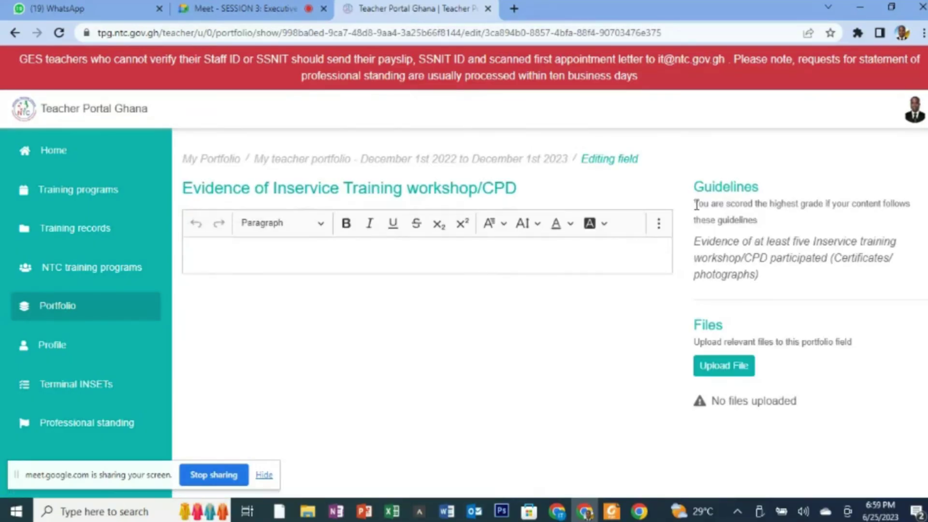
pyautogui.moveTo(696, 205); pyautogui.dragTo(762, 279)
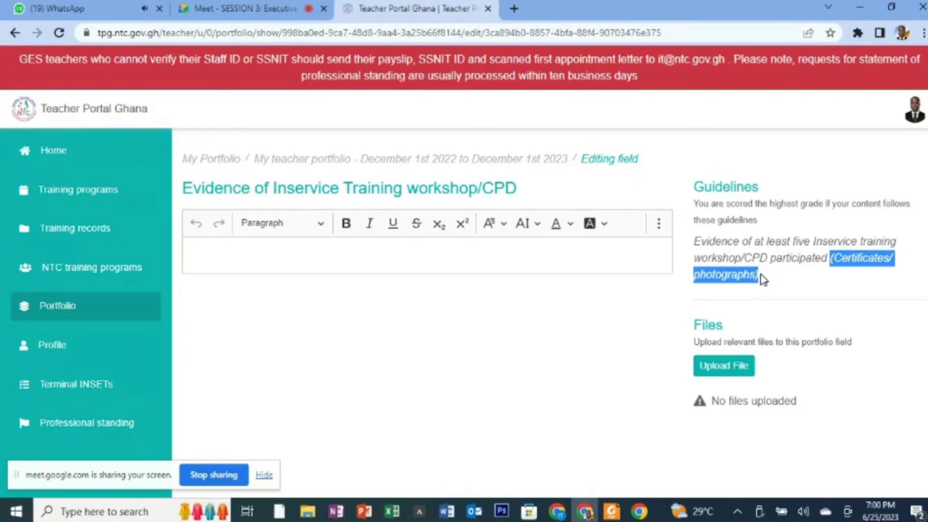
# - Open the active 2022–2023 portfolio and enter its Action Research group
pyautogui.click(81, 309)
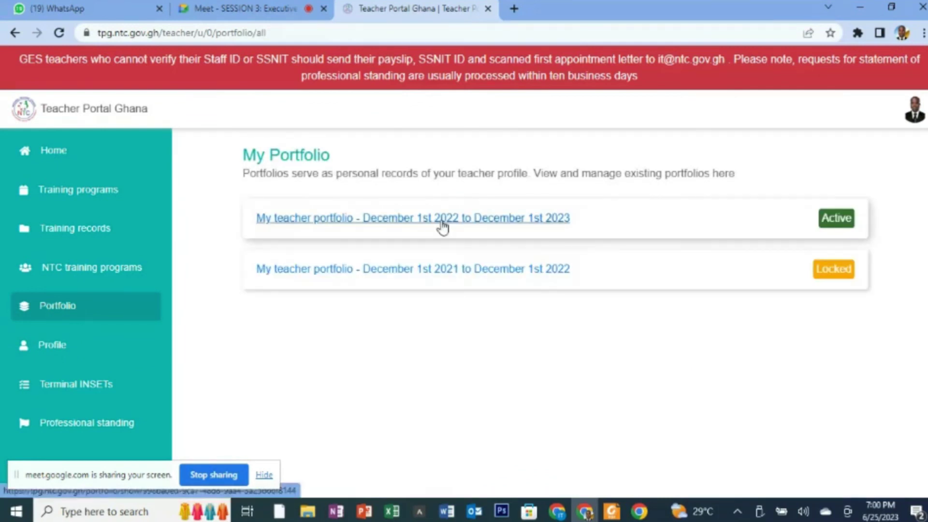
pyautogui.click(443, 226)
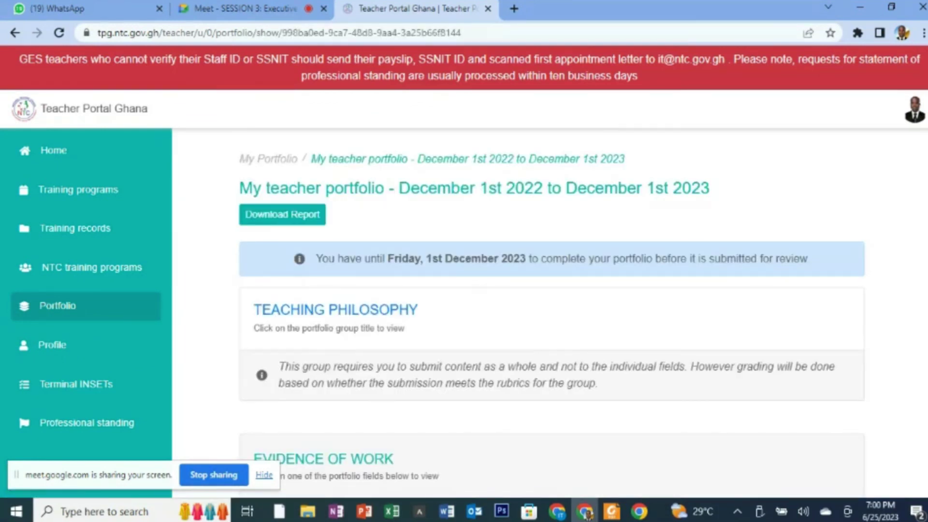
pyautogui.scroll(-10, 551, 290)
pyautogui.scroll(-6, 551, 290)
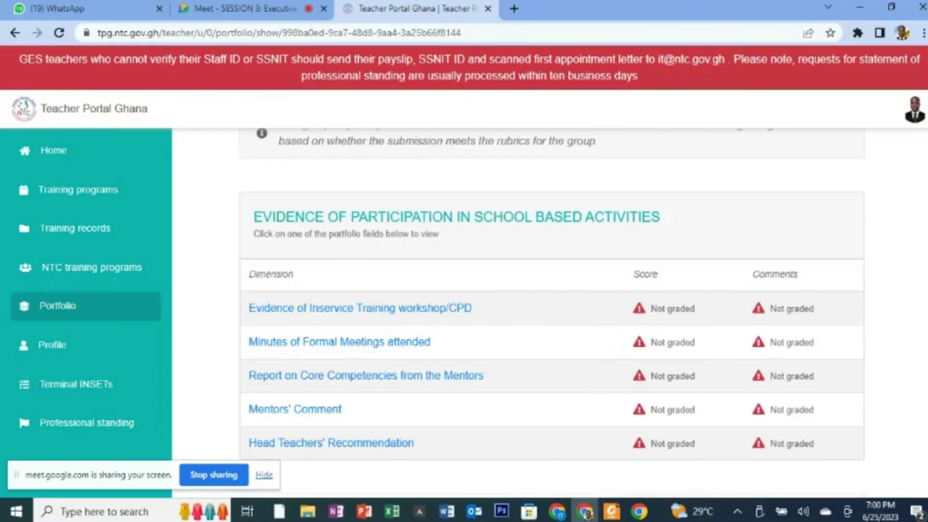
pyautogui.scroll(-4, 551, 290)
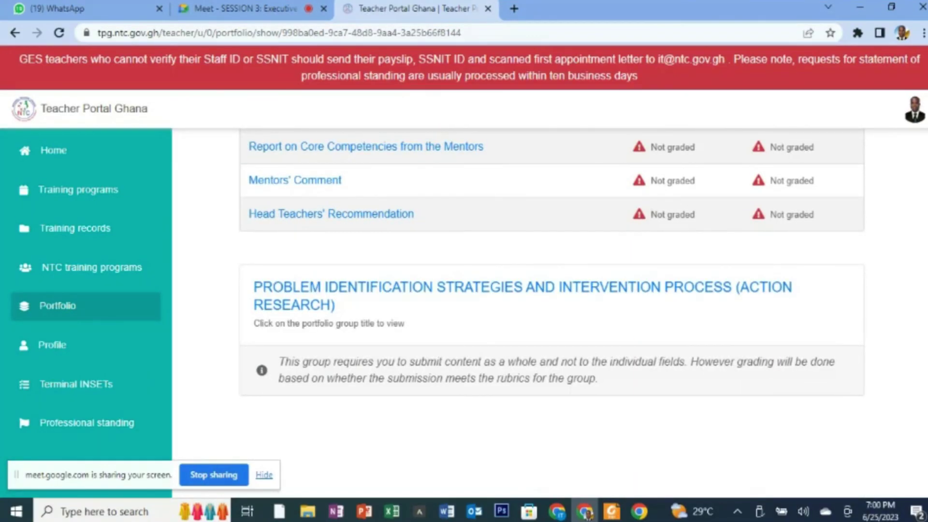
pyautogui.click(366, 299)
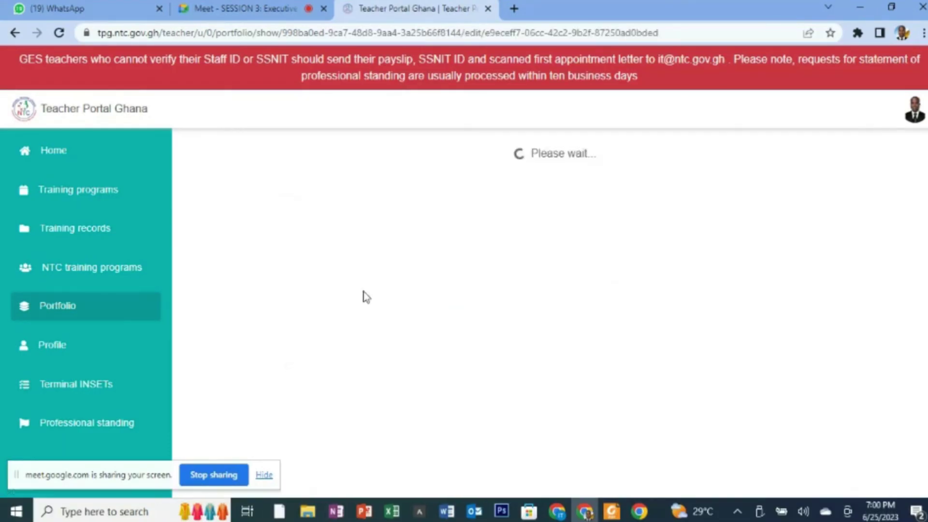